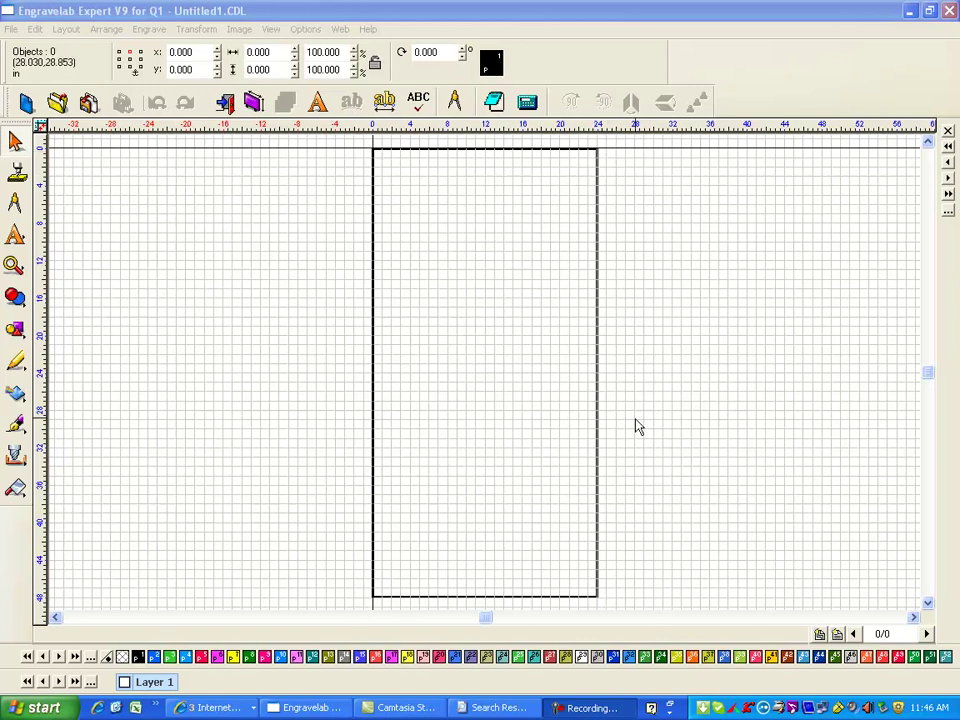
Step: Draw a rectangle inside the material area and size it 12 wide by 24 high
{"action": "left_click", "coordinate": [17, 331]}
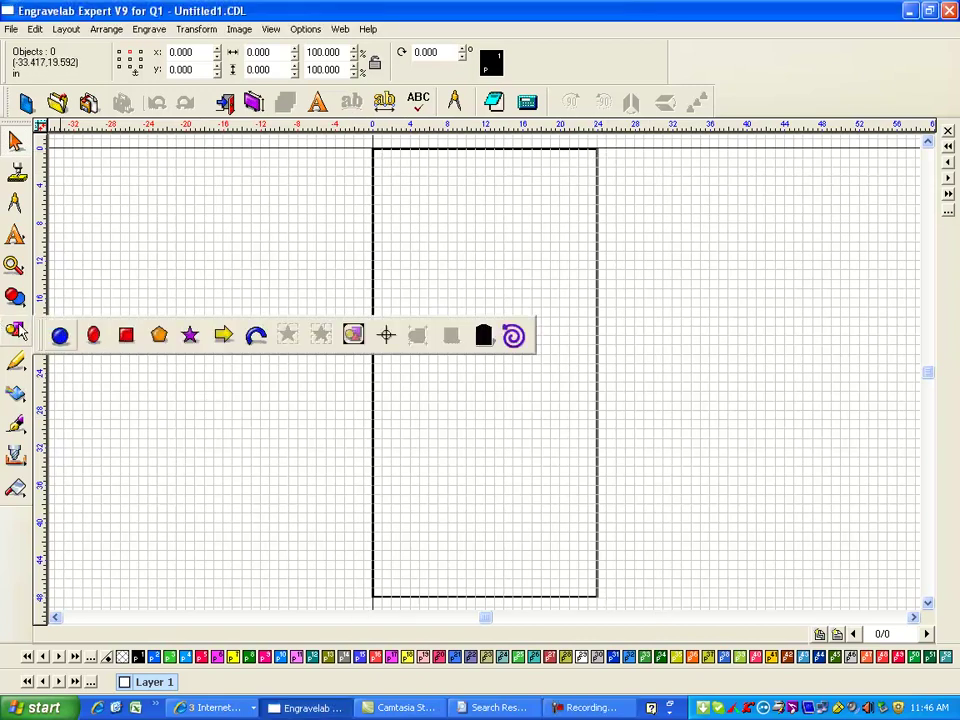
{"action": "left_click", "coordinate": [126, 335]}
{"action": "left_click_drag", "start_coordinate": [421, 206], "coordinate": [526, 420]}
{"action": "double_click", "coordinate": [151, 51]}
{"action": "type", "text": "1"}
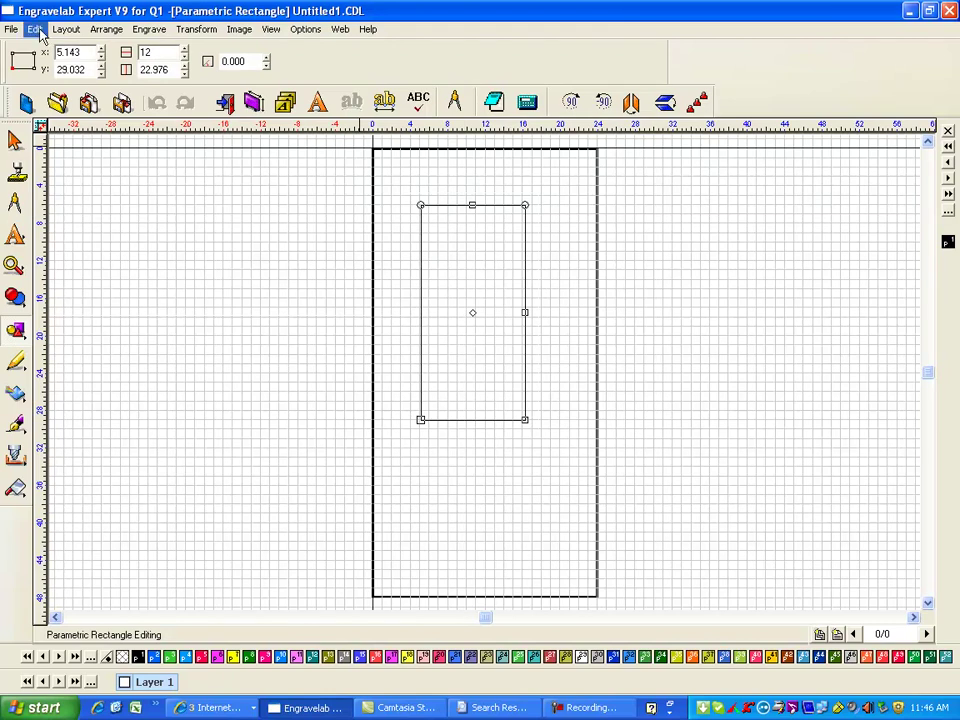
{"action": "type", "text": "2"}
{"action": "double_click", "coordinate": [155, 66]}
{"action": "type", "text": "2"}
{"action": "key", "text": "Return"}
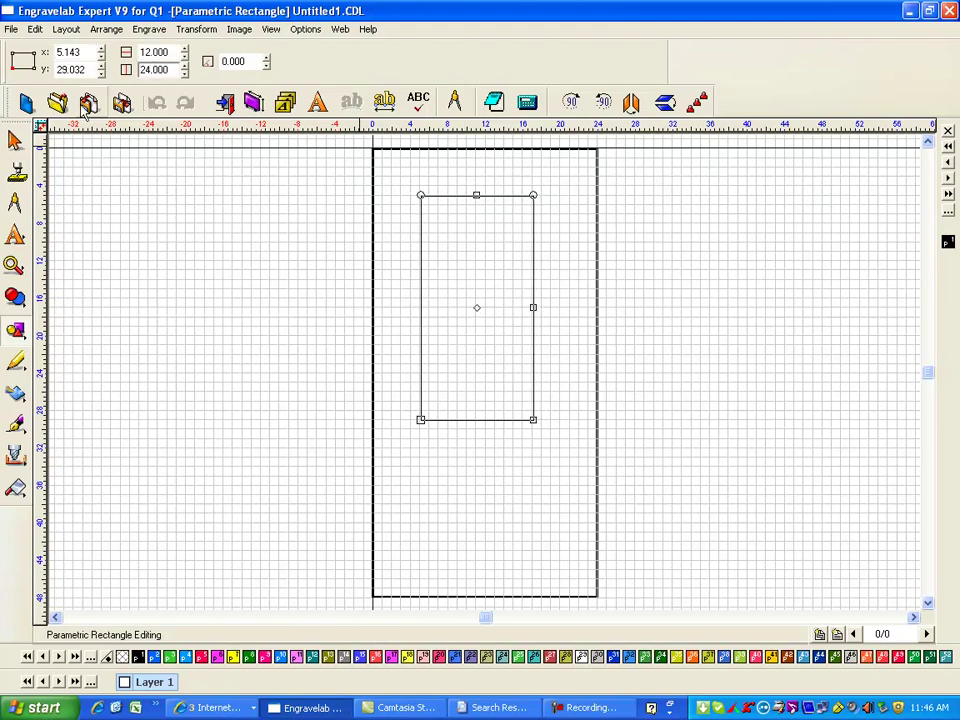
Step: Position the rectangle from its left-middle point at X 4.125, Y 3.125
{"action": "left_click", "coordinate": [15, 140]}
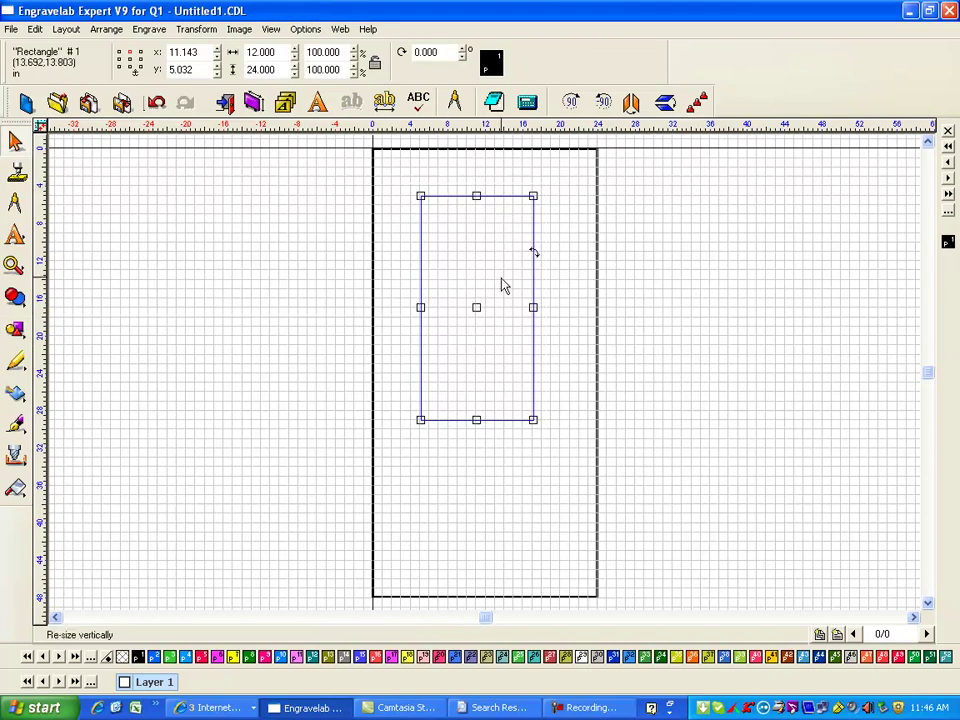
{"action": "left_click", "coordinate": [119, 60]}
{"action": "left_click_drag", "start_coordinate": [170, 52], "coordinate": [192, 52]}
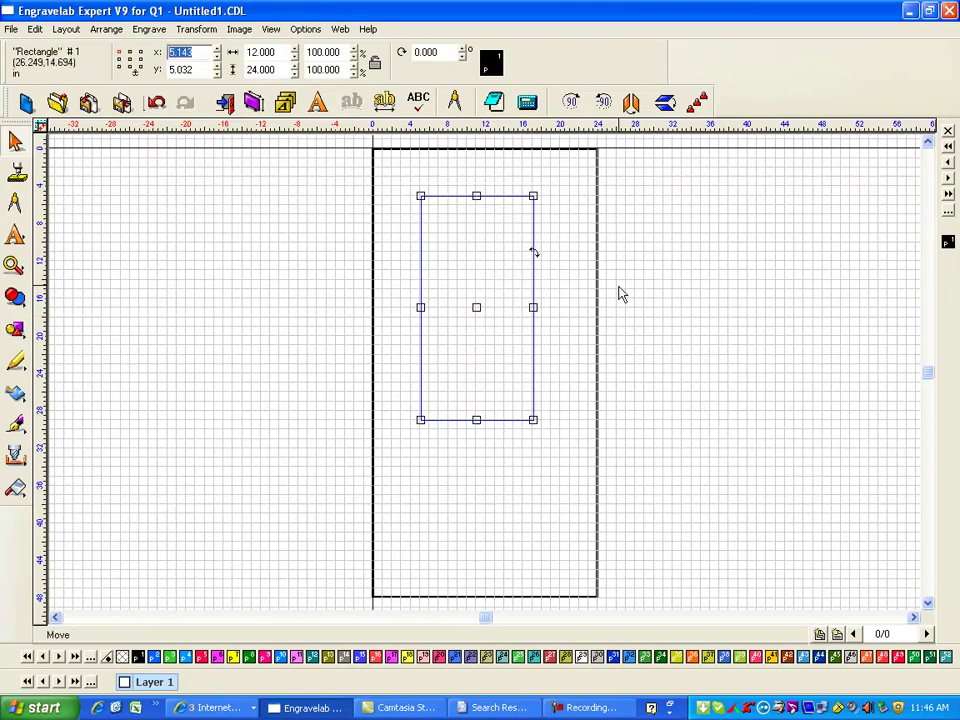
{"action": "type", "text": "4.125"}
{"action": "key", "text": "Return"}
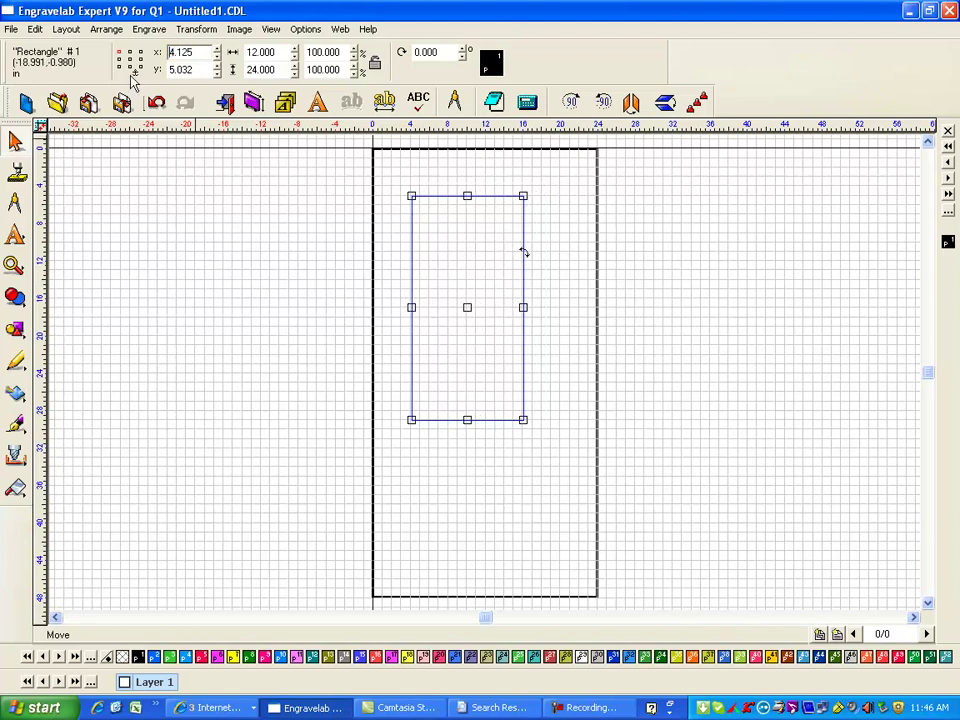
{"action": "double_click", "coordinate": [180, 70]}
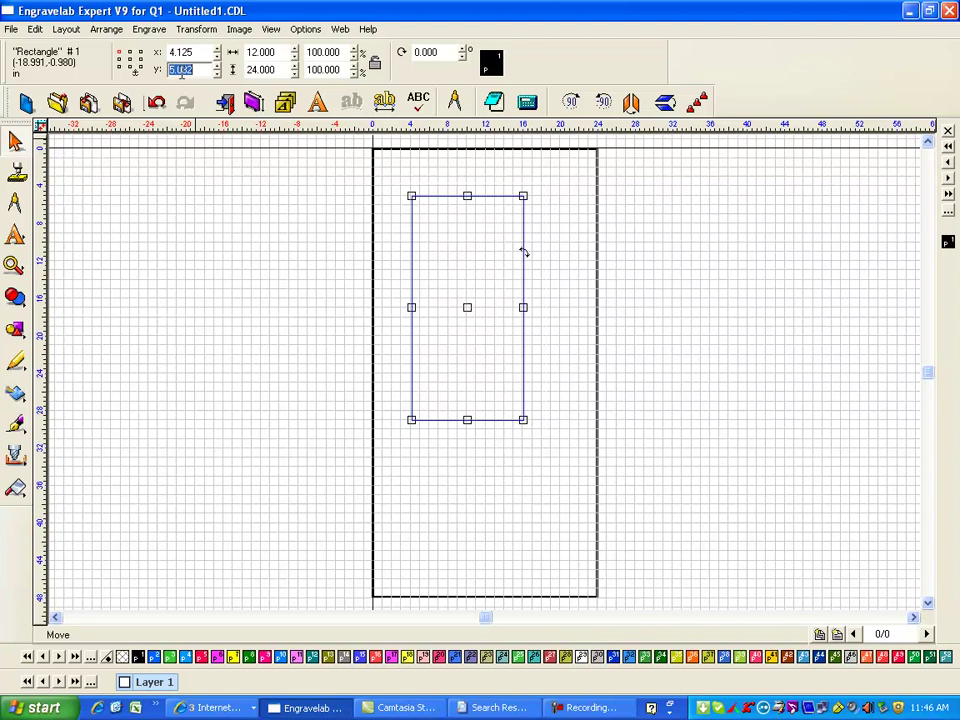
{"action": "type", "text": "3.125"}
{"action": "key", "text": "Return"}
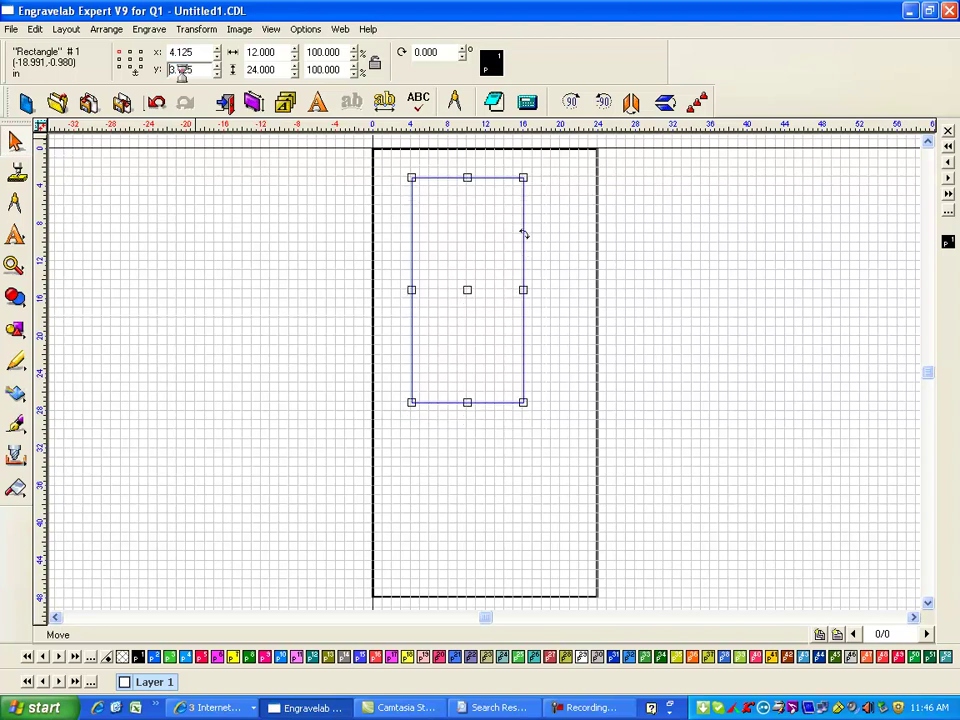
{"action": "left_click", "coordinate": [582, 325]}
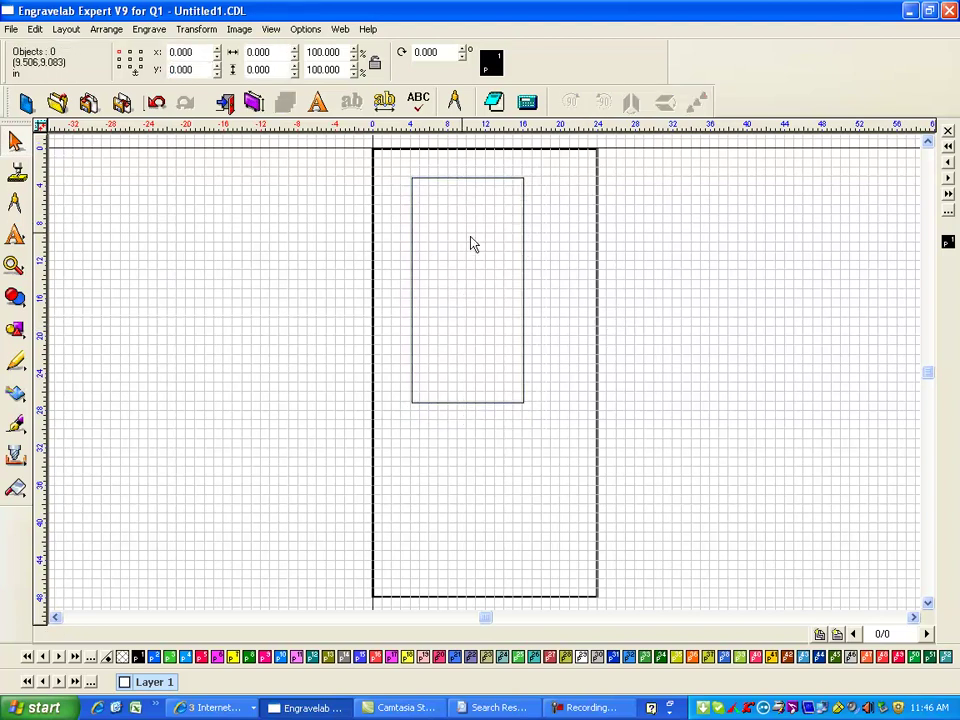
Step: Select the inner rectangle and pick SHIELD.SCV in the Import File dialog
{"action": "left_click", "coordinate": [476, 178]}
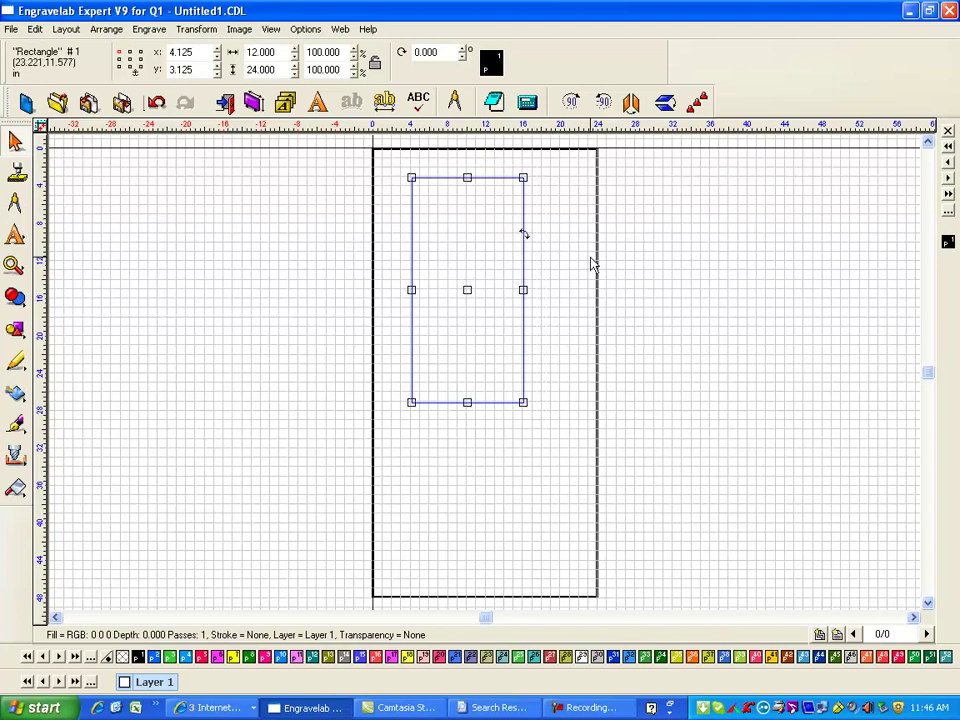
{"action": "left_click", "coordinate": [11, 28]}
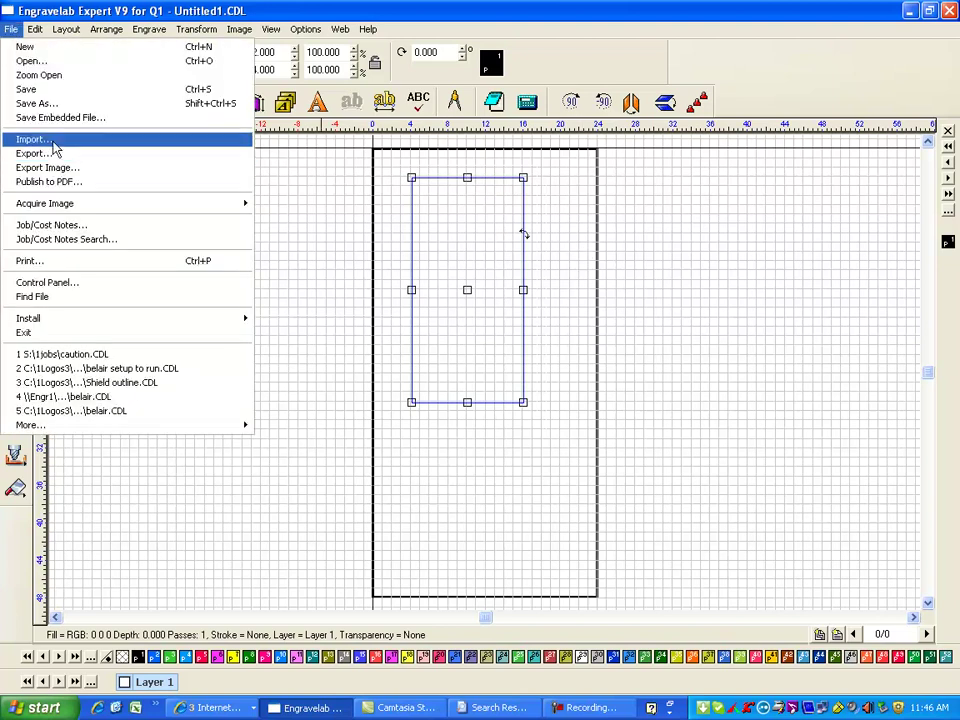
{"action": "left_click", "coordinate": [53, 143]}
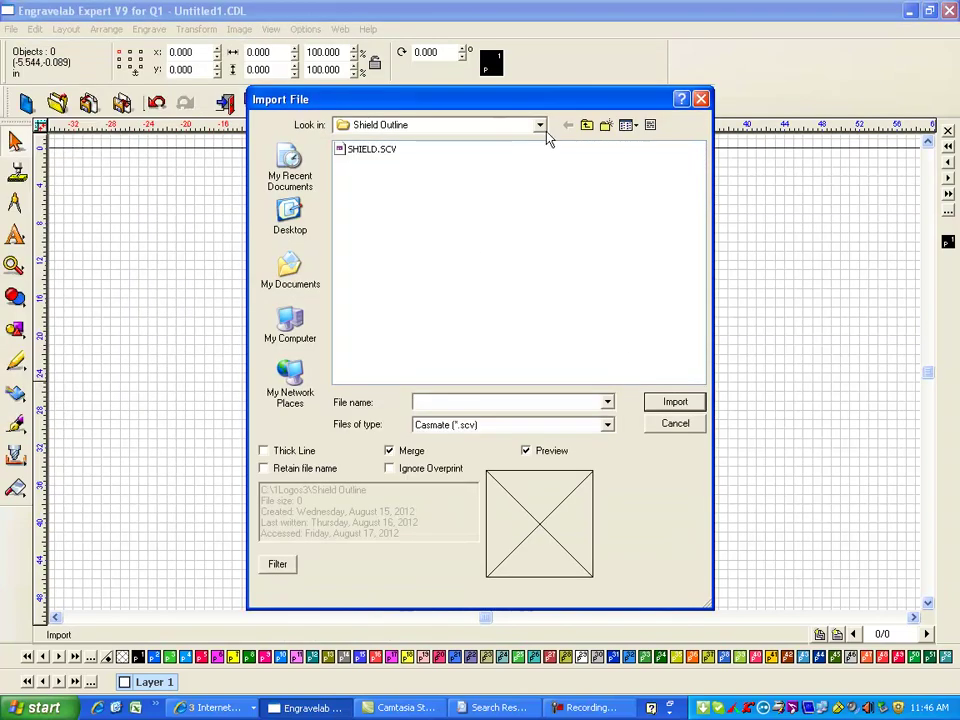
{"action": "left_click", "coordinate": [368, 152]}
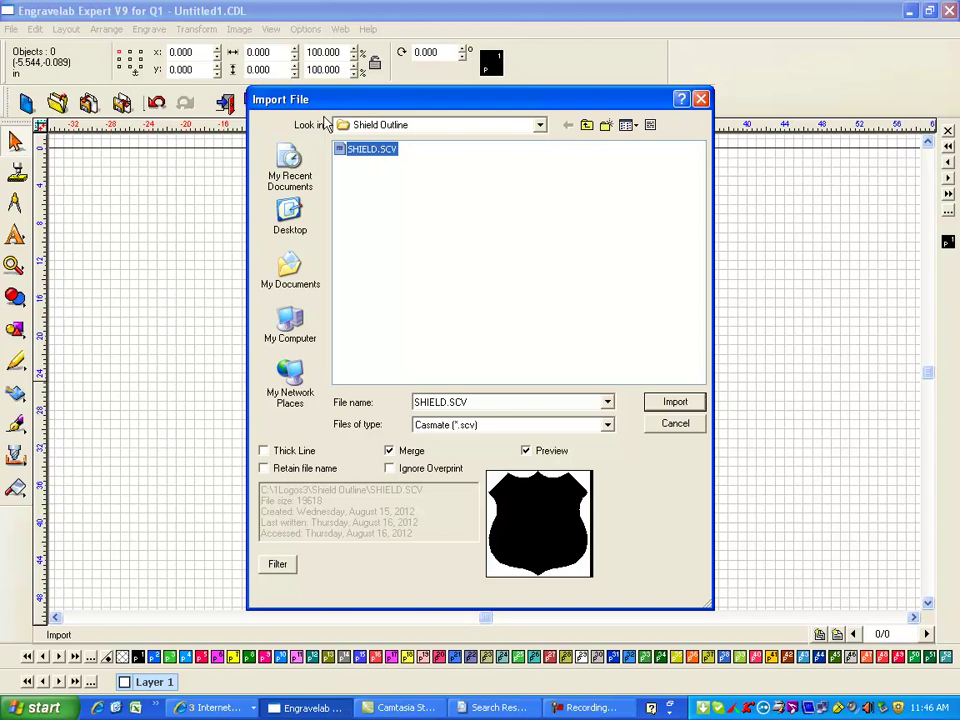
Step: Import SHIELD.SCV, place it on the page and zoom to fit the shield
{"action": "left_click", "coordinate": [675, 404]}
{"action": "left_click", "coordinate": [420, 216]}
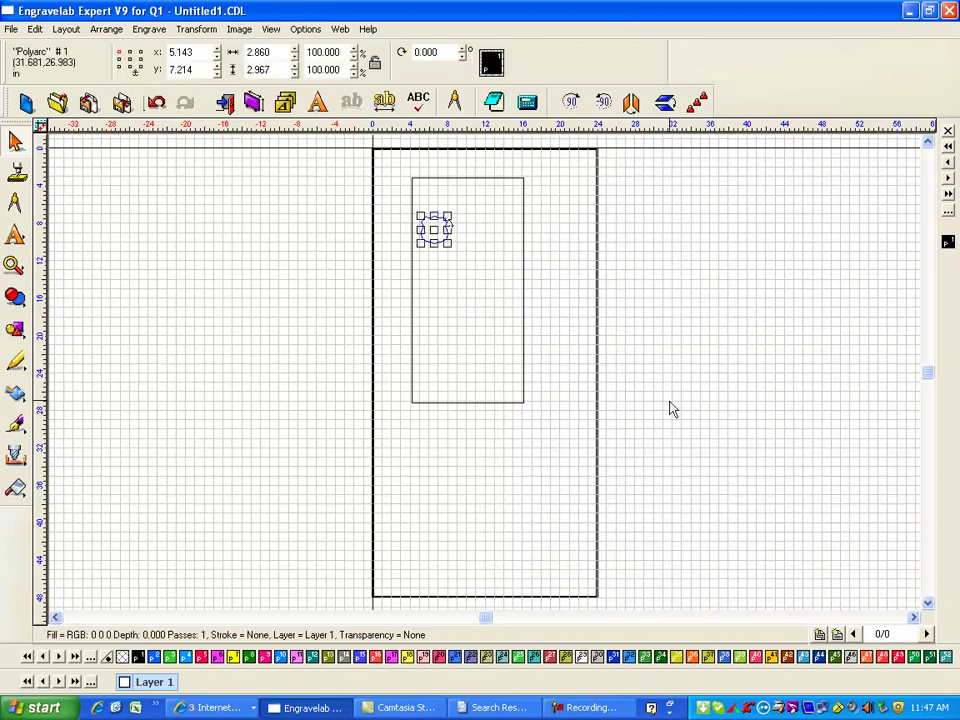
{"action": "left_click", "coordinate": [568, 326]}
{"action": "left_click_drag", "start_coordinate": [386, 204], "coordinate": [482, 274]}
{"action": "key", "text": "shift+F2"}
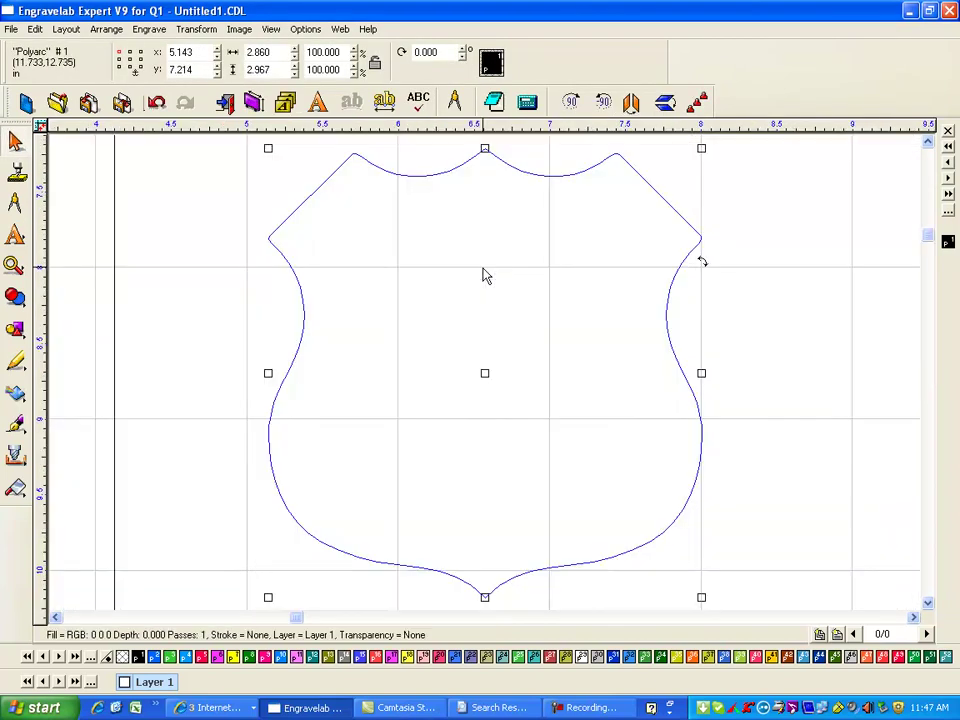
Step: Drag the 2.860 × 2.967 shield up near the inner rectangle's top-left corner
{"action": "left_click", "coordinate": [707, 418]}
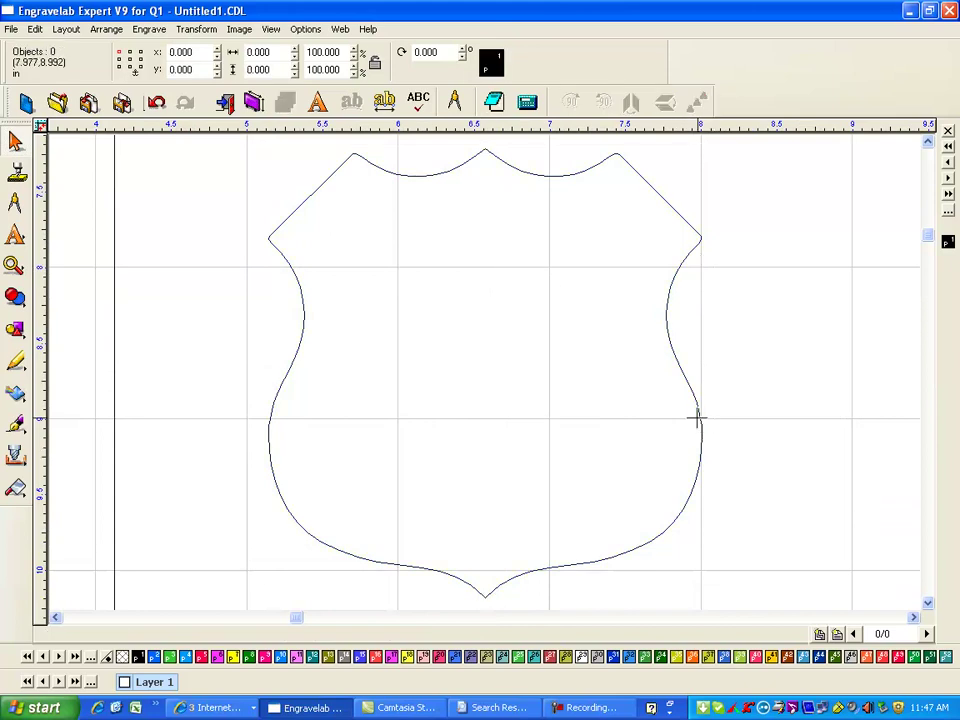
{"action": "left_click", "coordinate": [701, 414]}
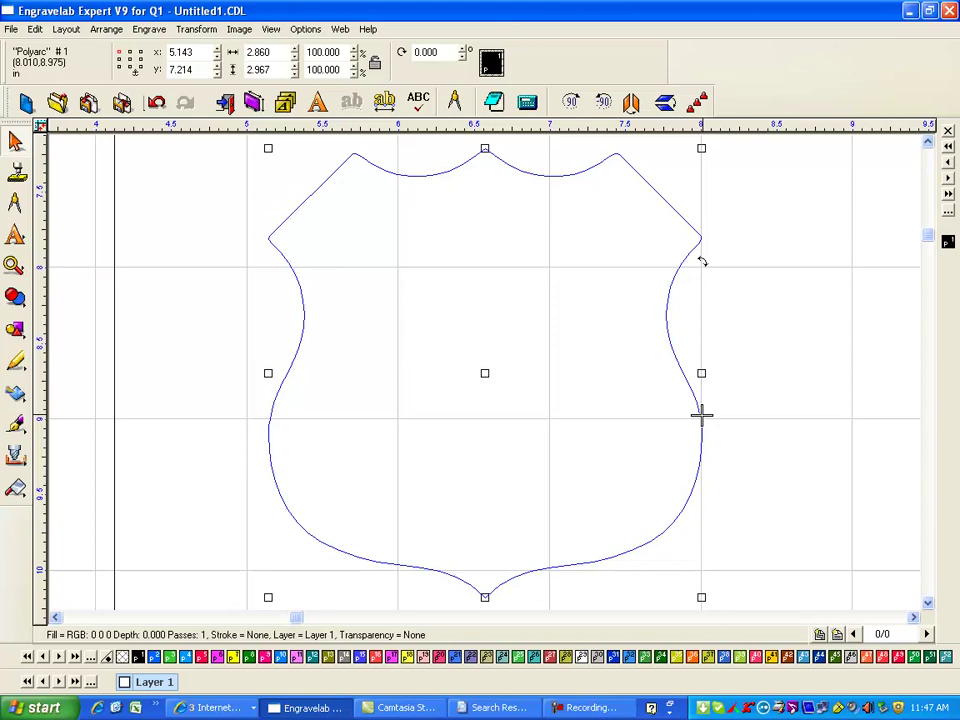
{"action": "scroll", "coordinate": [701, 414], "scroll_direction": "down", "scroll_amount": 5}
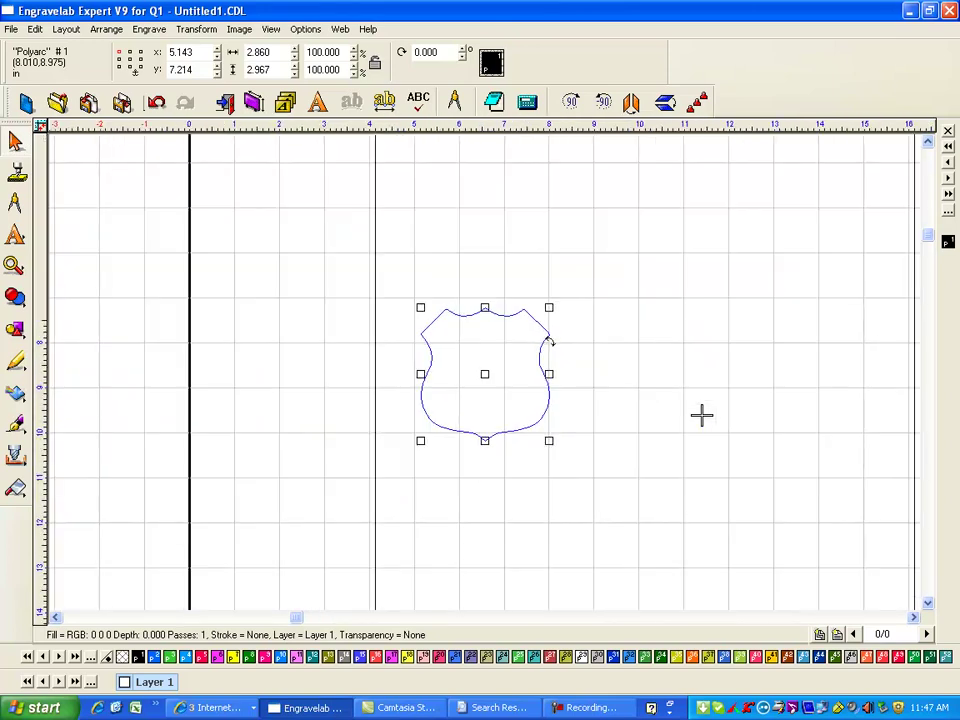
{"action": "left_click_drag", "start_coordinate": [485, 375], "coordinate": [470, 272]}
{"action": "left_click", "coordinate": [561, 300]}
{"action": "left_click", "coordinate": [511, 274]}
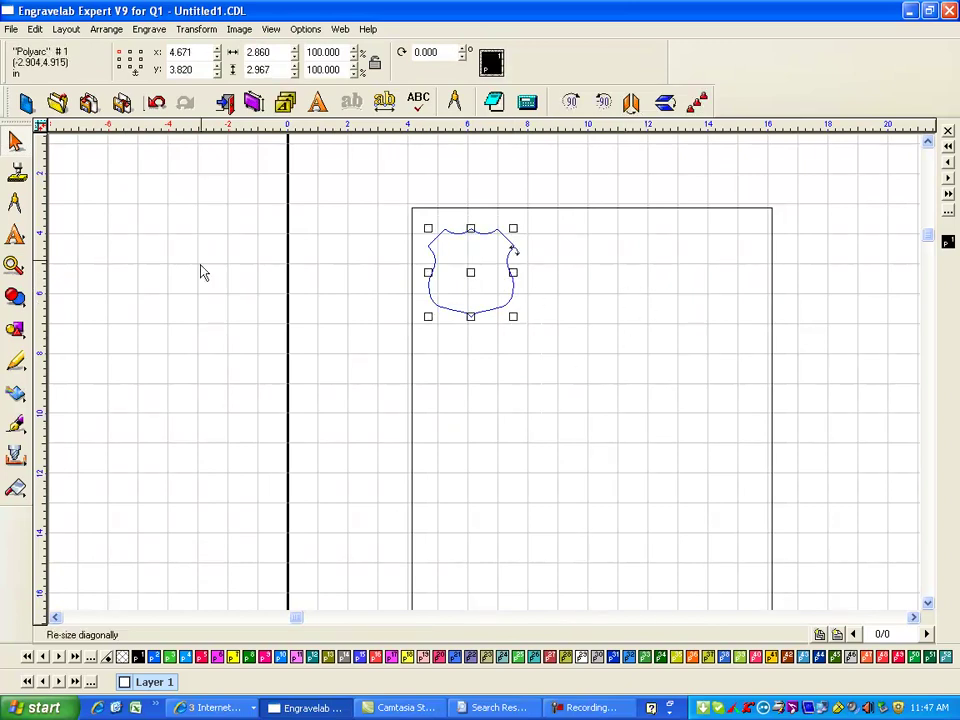
Step: Start a Male tool path for the shield with the 2.5mm End Mill in green
{"action": "left_click", "coordinate": [147, 30]}
{"action": "mouse_move", "coordinate": [203, 135]}
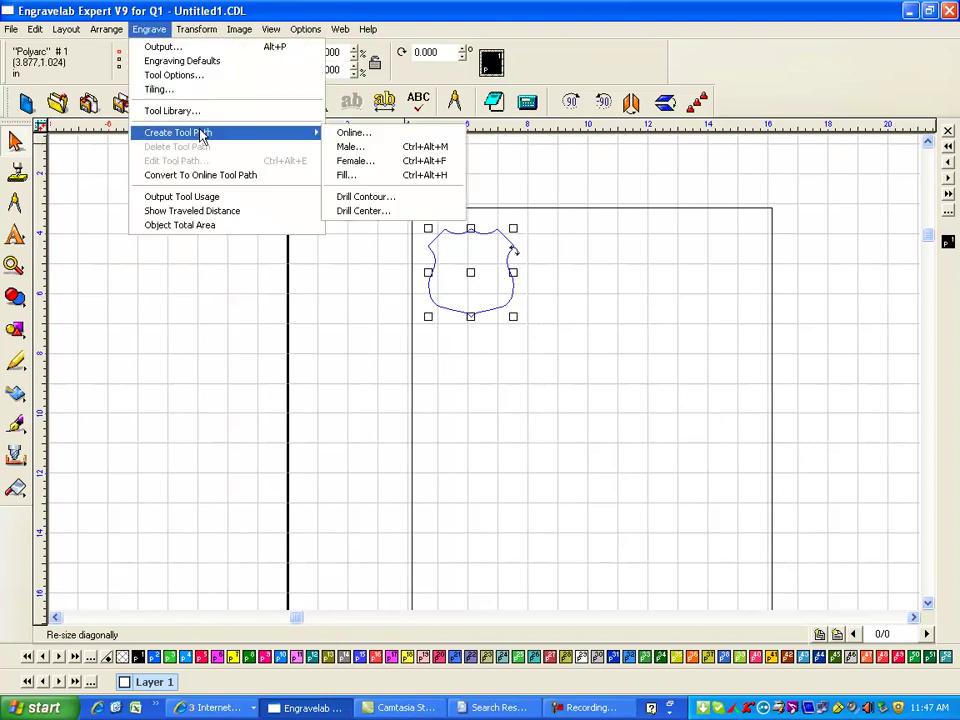
{"action": "left_click", "coordinate": [368, 148]}
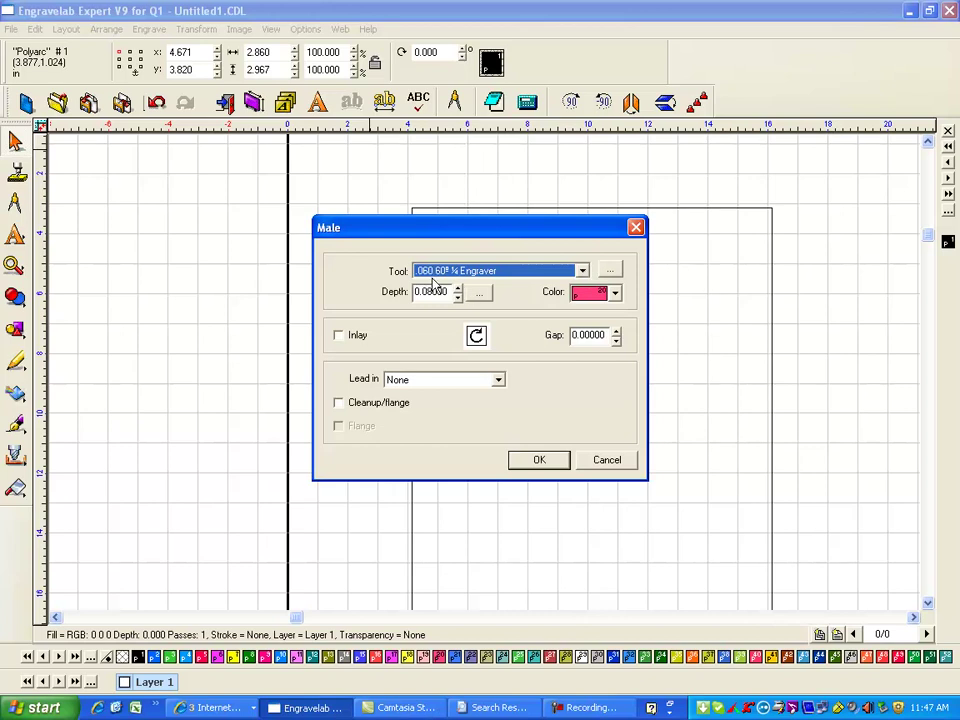
{"action": "left_click", "coordinate": [583, 272]}
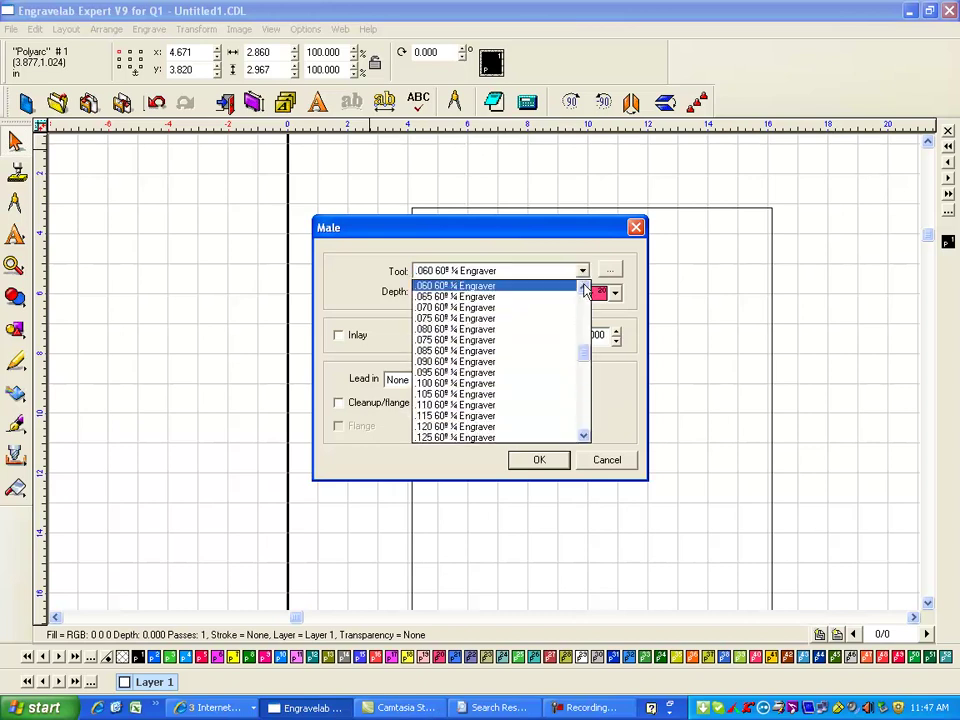
{"action": "left_click_drag", "start_coordinate": [586, 357], "coordinate": [588, 410]}
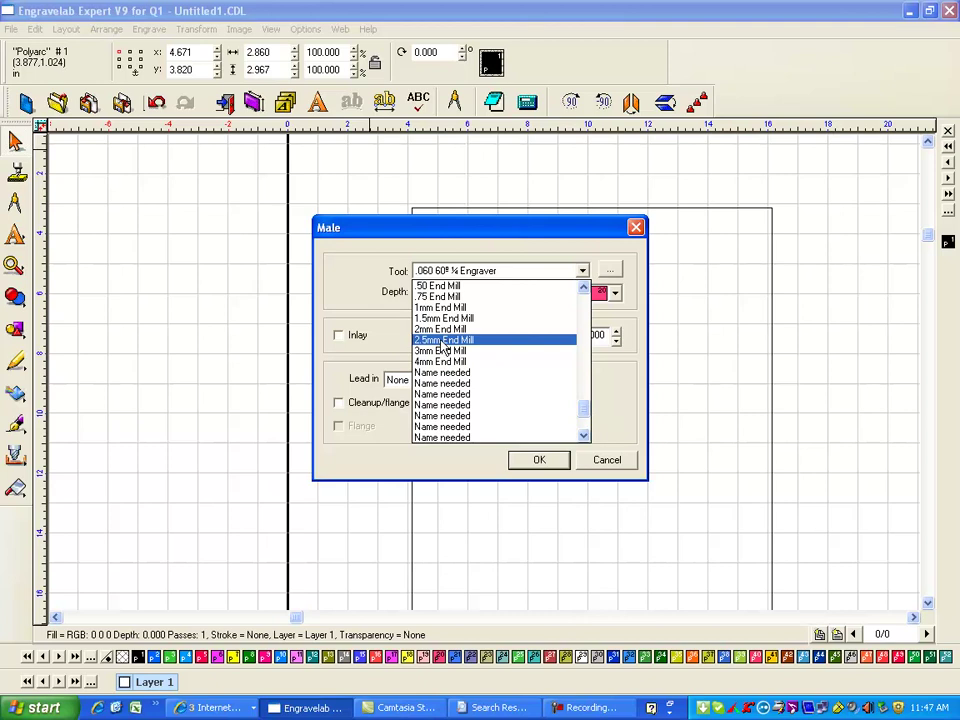
{"action": "left_click", "coordinate": [443, 341]}
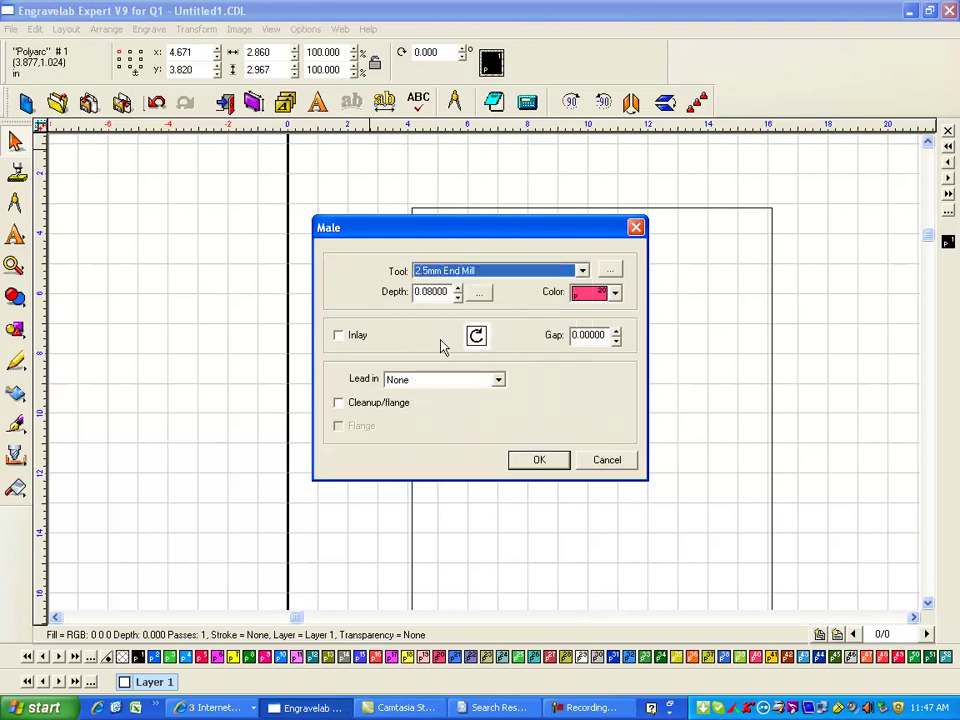
{"action": "left_click", "coordinate": [615, 293]}
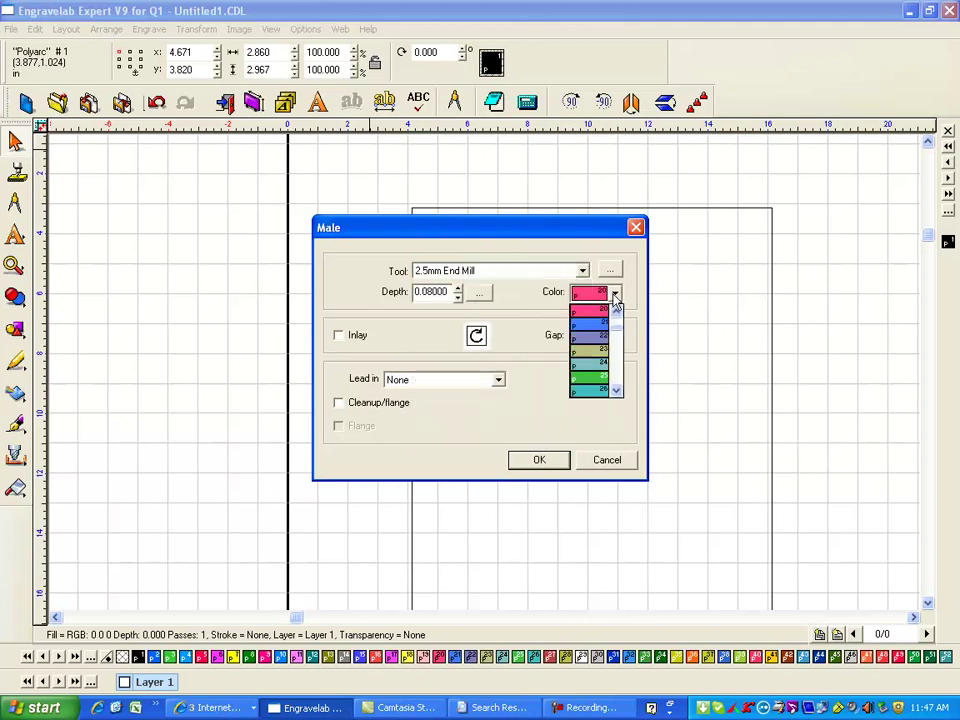
{"action": "left_click", "coordinate": [597, 379]}
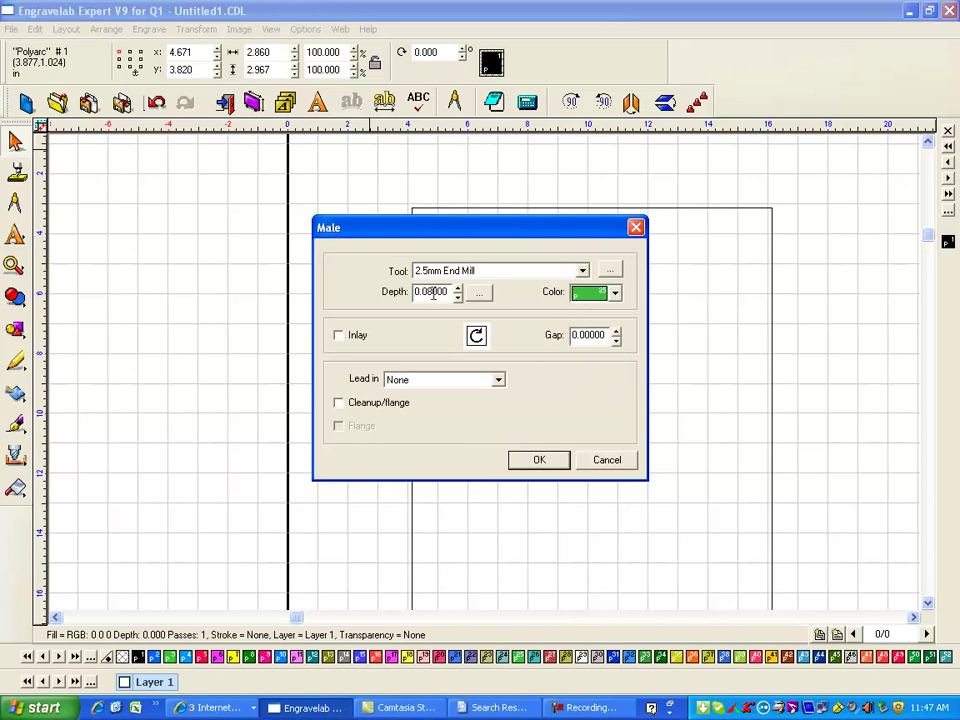
{"action": "left_click_drag", "start_coordinate": [450, 238], "coordinate": [485, 315]}
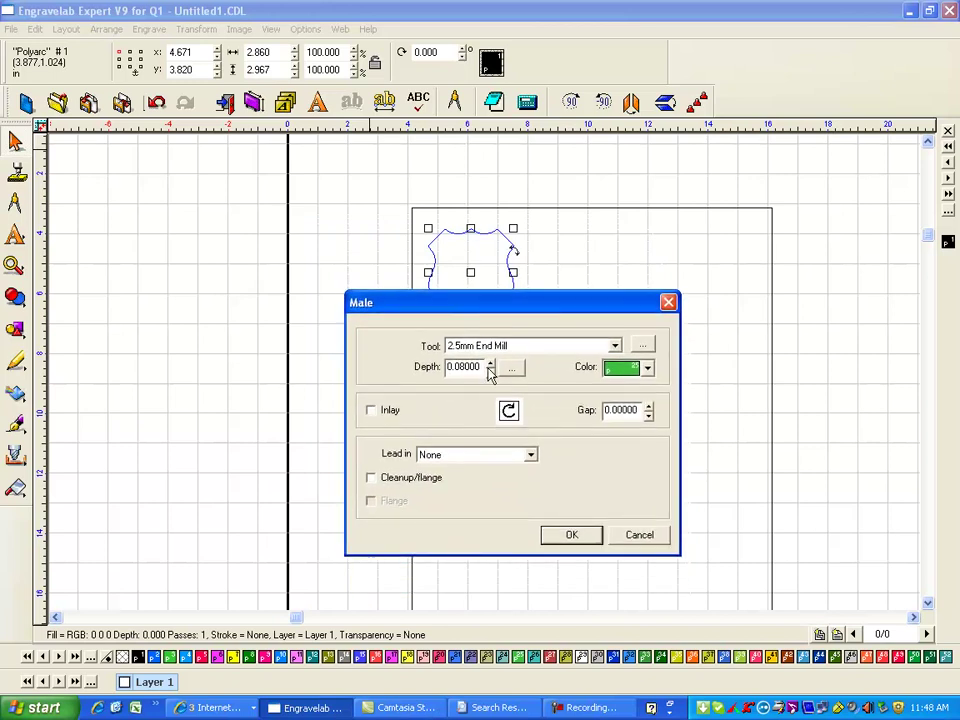
Step: Lower the depth to 0.06000, match depth per pass at 0.06, and create the tool path
{"action": "left_click", "coordinate": [491, 372]}
{"action": "left_click", "coordinate": [491, 372]}
{"action": "left_click", "coordinate": [512, 373]}
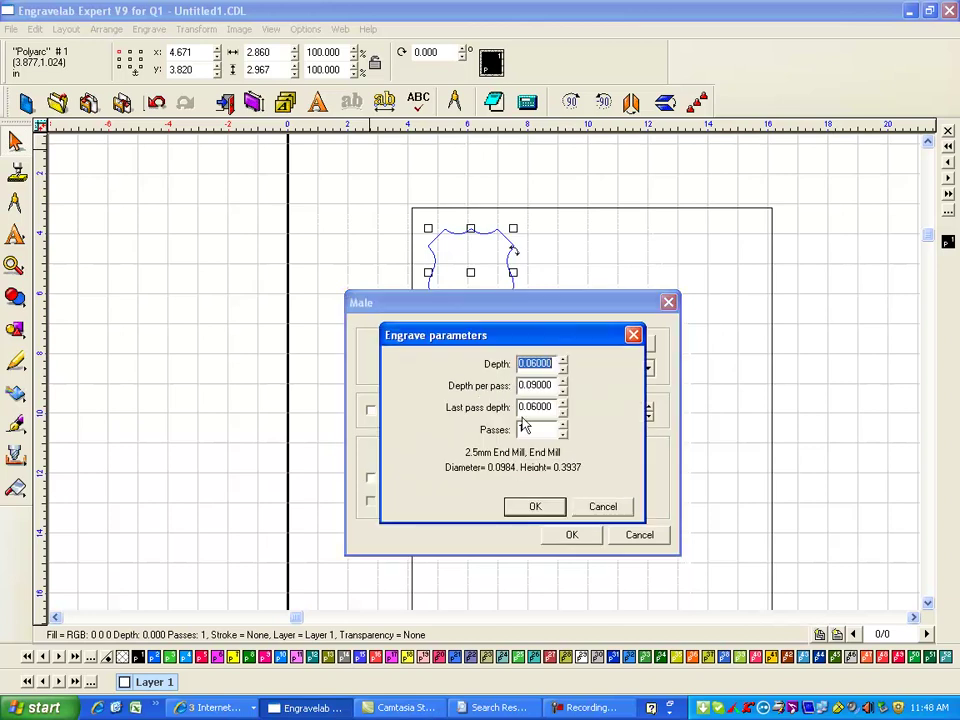
{"action": "left_click", "coordinate": [562, 436]}
{"action": "left_click", "coordinate": [535, 506]}
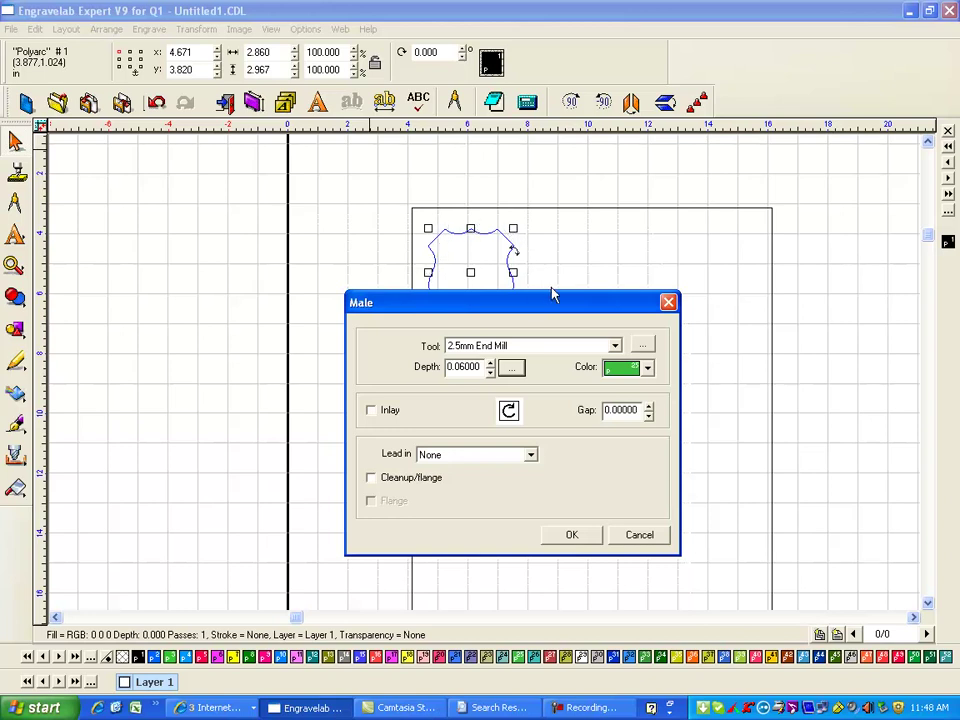
{"action": "left_click", "coordinate": [573, 536]}
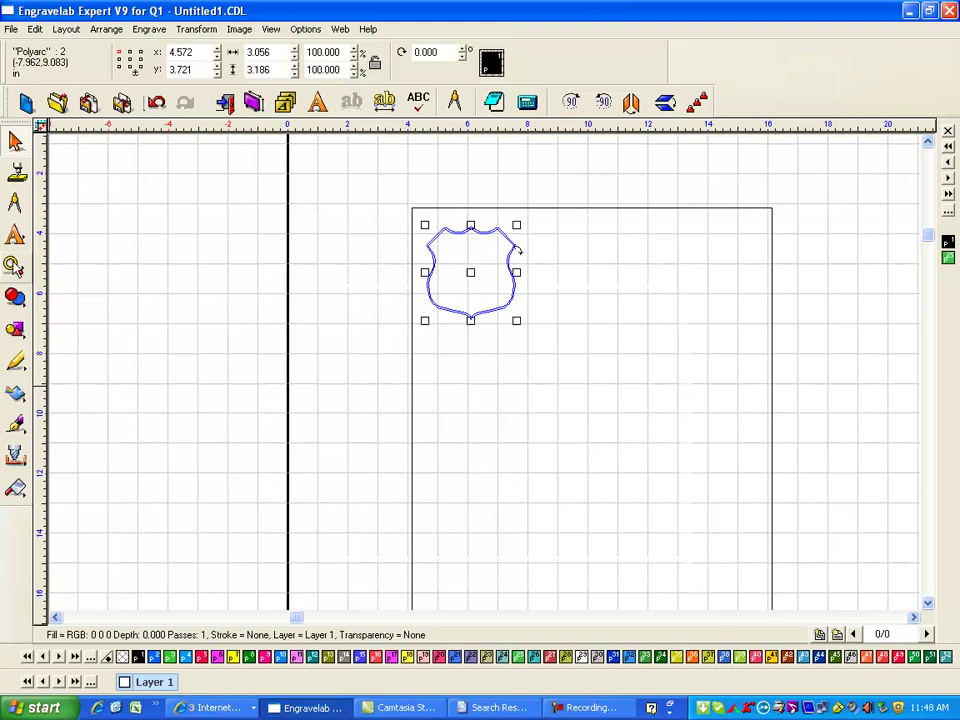
Step: Zoom in on the shield's top-right edge to inspect the tool path and outline
{"action": "left_click", "coordinate": [14, 266]}
{"action": "left_click", "coordinate": [62, 271]}
{"action": "left_click_drag", "start_coordinate": [378, 174], "coordinate": [596, 381]}
{"action": "left_click_drag", "start_coordinate": [493, 272], "coordinate": [616, 332]}
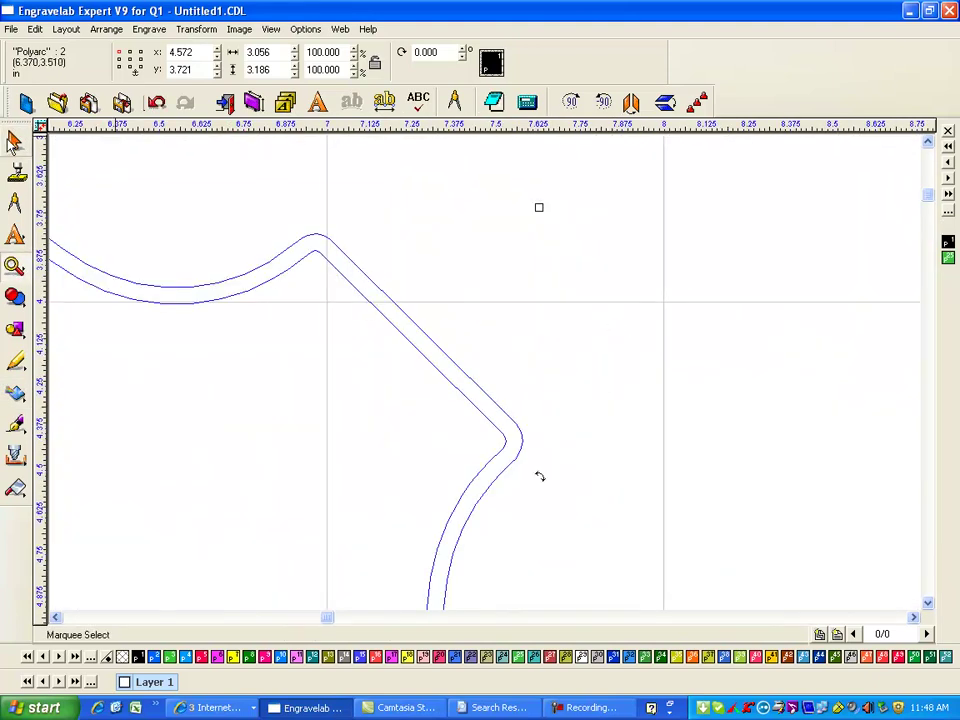
{"action": "left_click", "coordinate": [15, 140]}
{"action": "left_click", "coordinate": [480, 302]}
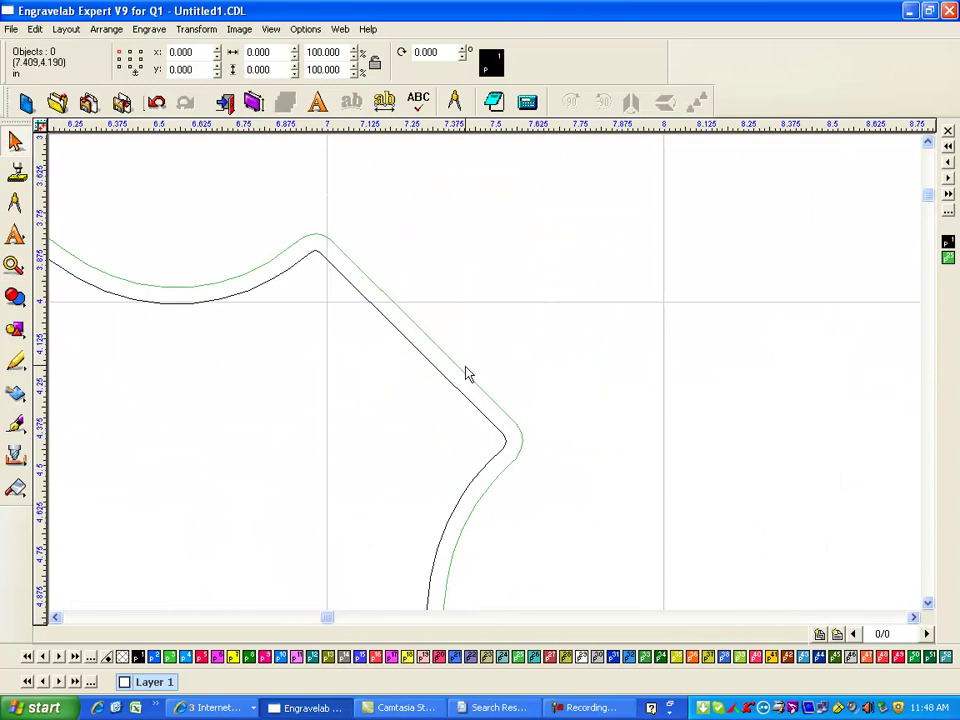
{"action": "left_click", "coordinate": [461, 370]}
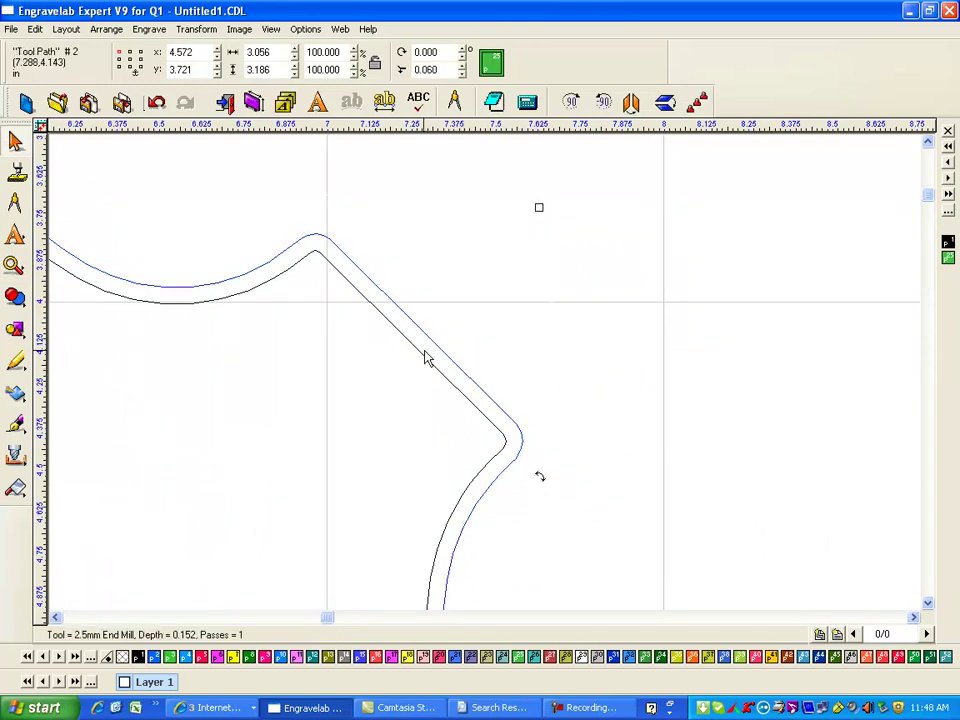
{"action": "left_click", "coordinate": [424, 357]}
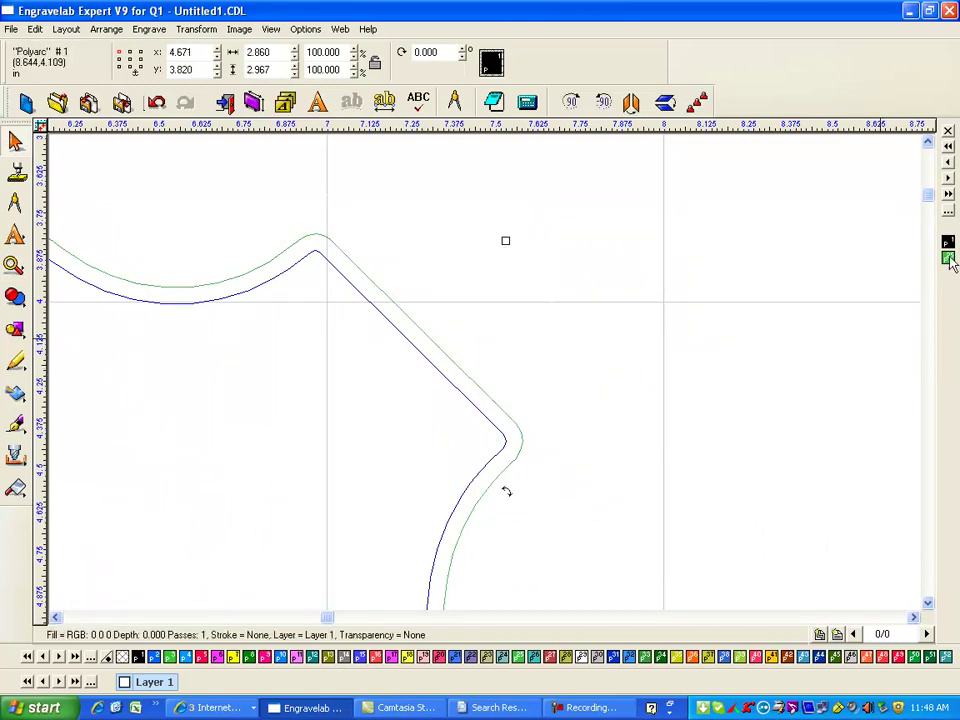
Step: Move the shield and its tool path down-right to x 4.690, y 3.604
{"action": "scroll", "coordinate": [476, 386], "scroll_direction": "down", "scroll_amount": 2}
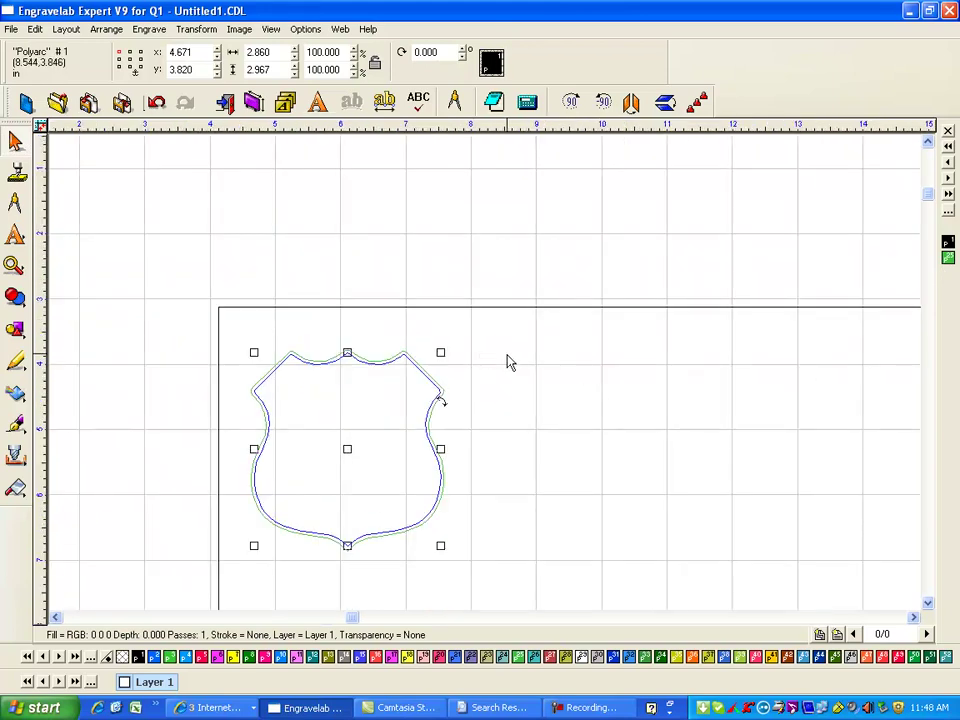
{"action": "scroll", "coordinate": [508, 360], "scroll_direction": "down", "scroll_amount": 2}
{"action": "left_click", "coordinate": [478, 392]}
{"action": "left_click_drag", "start_coordinate": [265, 335], "coordinate": [471, 489]}
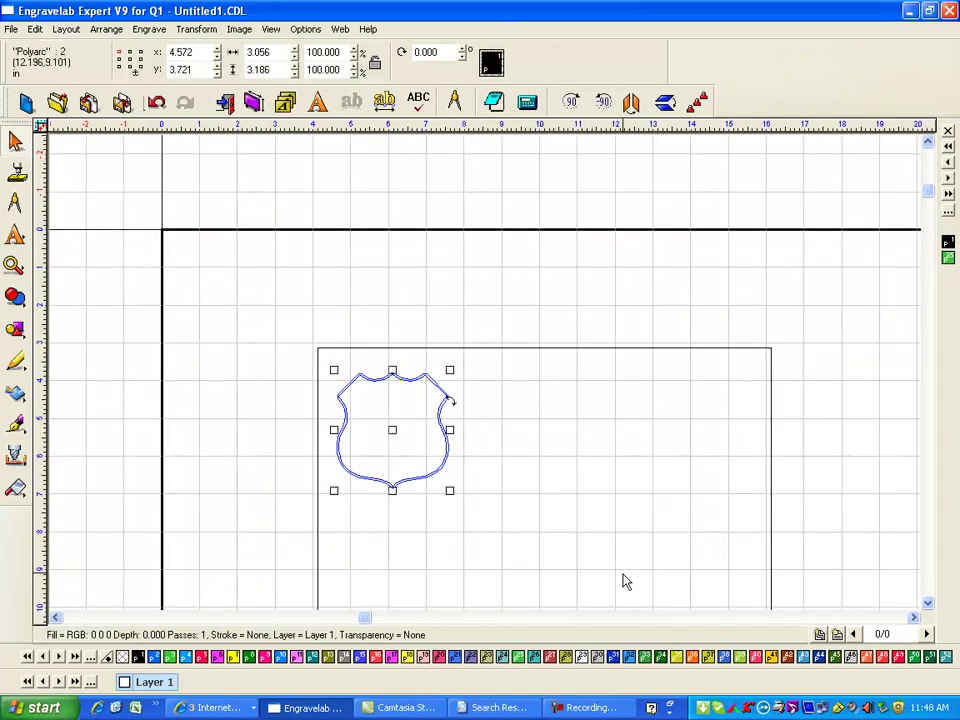
{"action": "mouse_move", "coordinate": [390, 429]}
{"action": "left_mouse_down"}
{"action": "mouse_move", "coordinate": [452, 497]}
{"action": "mouse_move", "coordinate": [392, 469]}
{"action": "mouse_move", "coordinate": [456, 441]}
{"action": "mouse_move", "coordinate": [396, 431]}
{"action": "left_mouse_up"}
{"action": "left_click", "coordinate": [928, 603]}
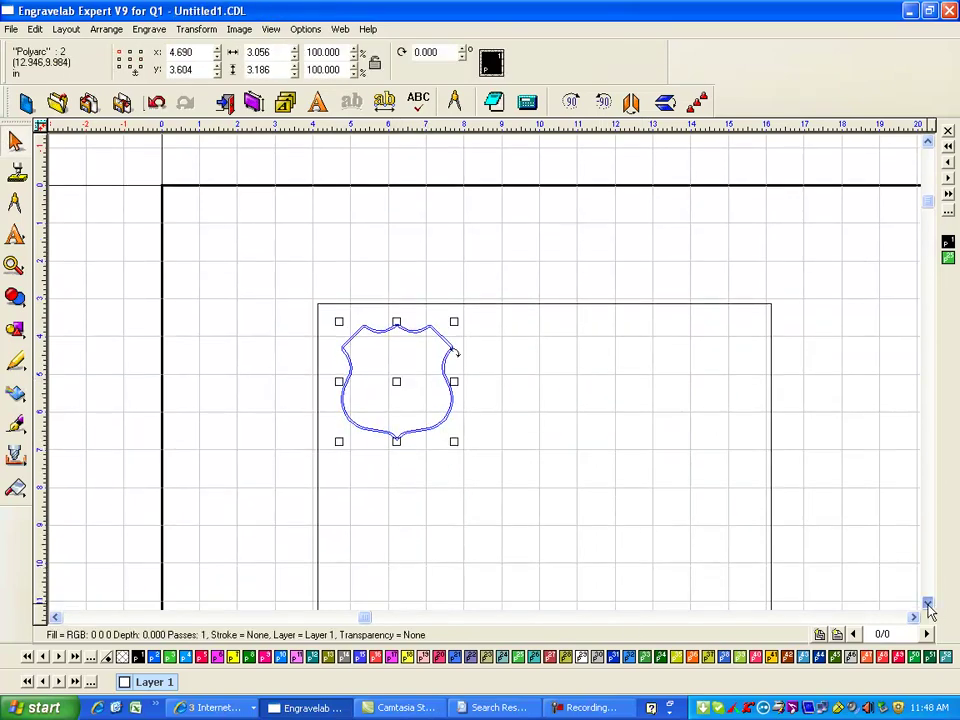
{"action": "left_click", "coordinate": [769, 544]}
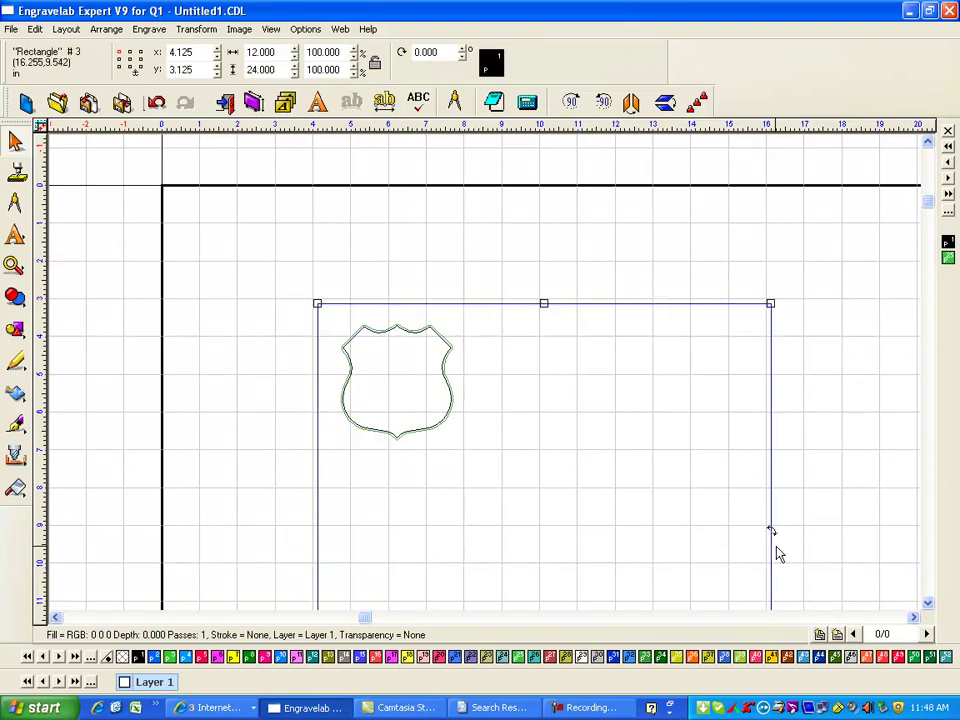
Step: Fit the view and nudge the shield with its tool path to x 4.812, y 3.669
{"action": "key", "text": "F4"}
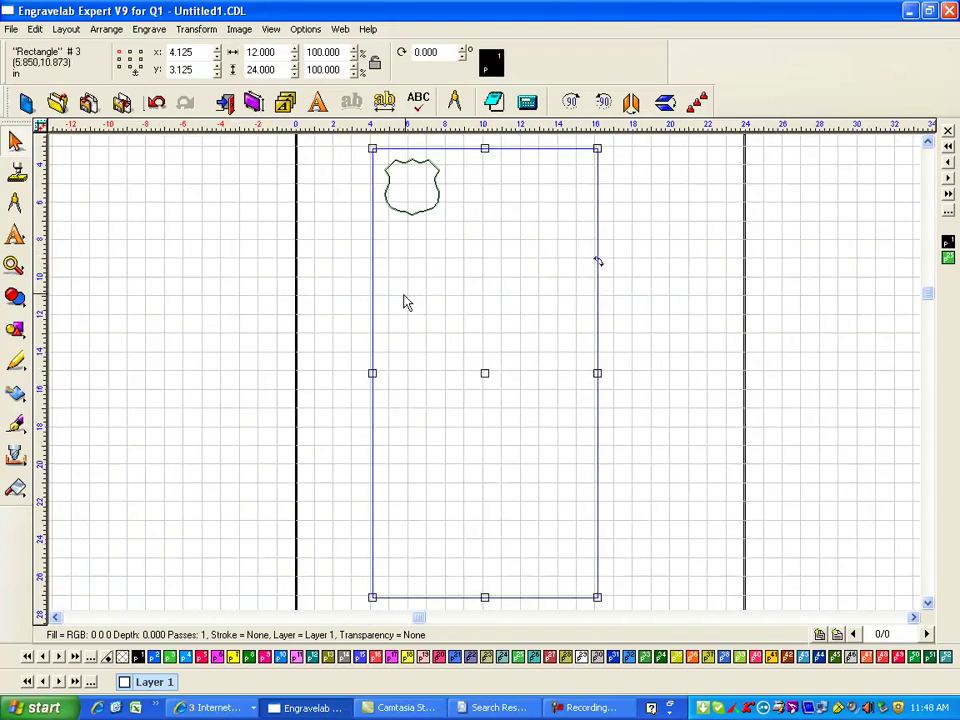
{"action": "left_click", "coordinate": [335, 288]}
{"action": "left_click_drag", "start_coordinate": [332, 280], "coordinate": [493, 163]}
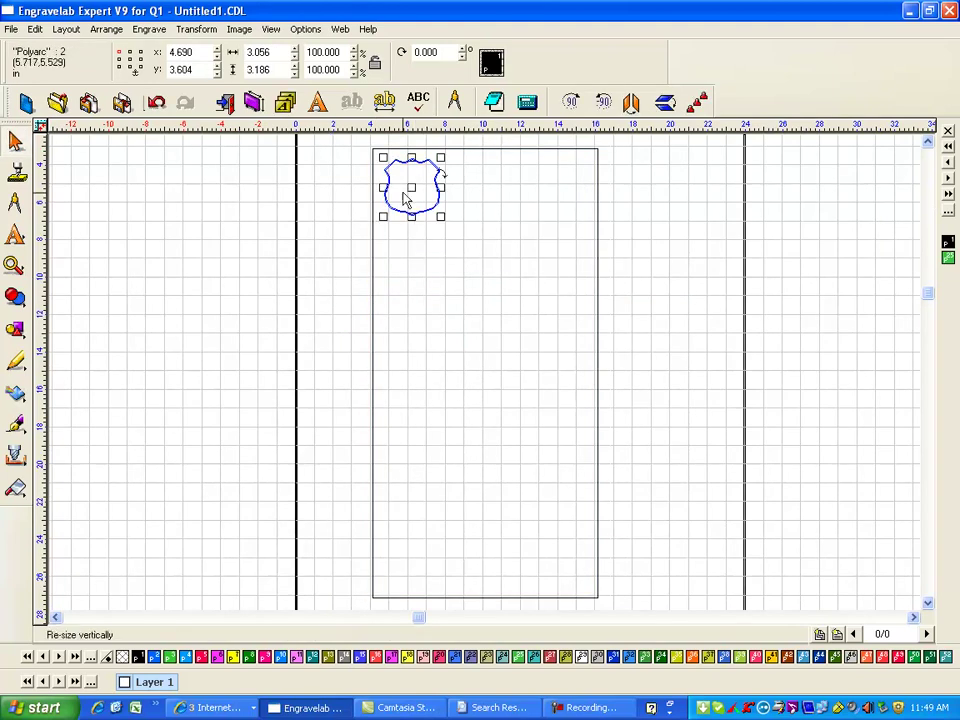
{"action": "mouse_move", "coordinate": [412, 188]}
{"action": "left_mouse_down"}
{"action": "mouse_move", "coordinate": [414, 197]}
{"action": "mouse_move", "coordinate": [414, 189]}
{"action": "left_mouse_up"}
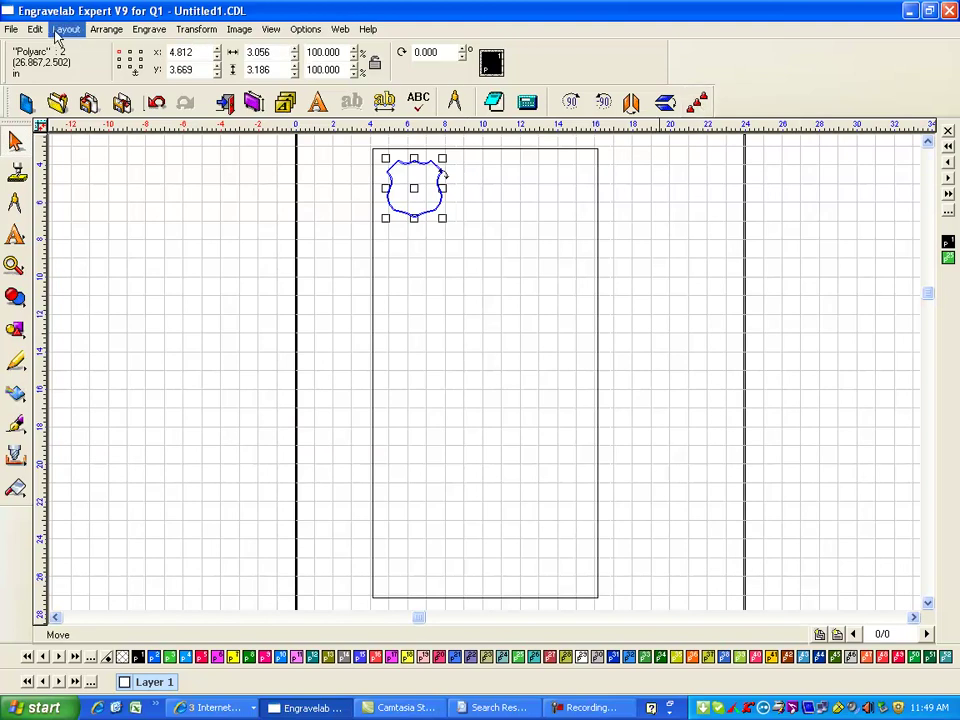
Step: Start a Layout array of the shield with Total X set to 3
{"action": "left_click", "coordinate": [106, 29]}
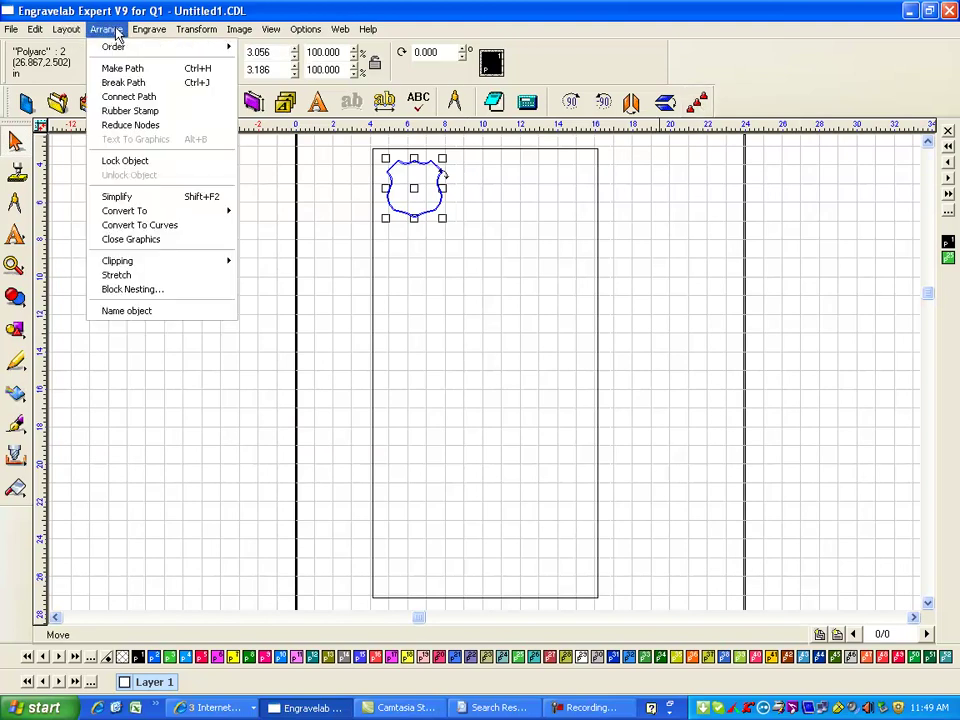
{"action": "mouse_move", "coordinate": [77, 32]}
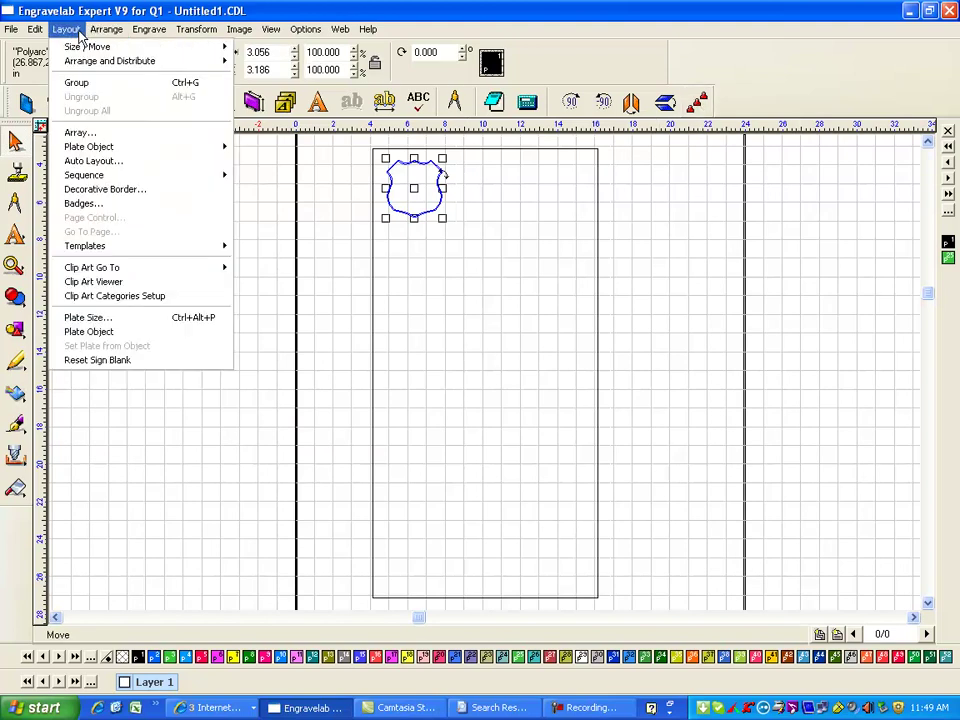
{"action": "left_click", "coordinate": [80, 134]}
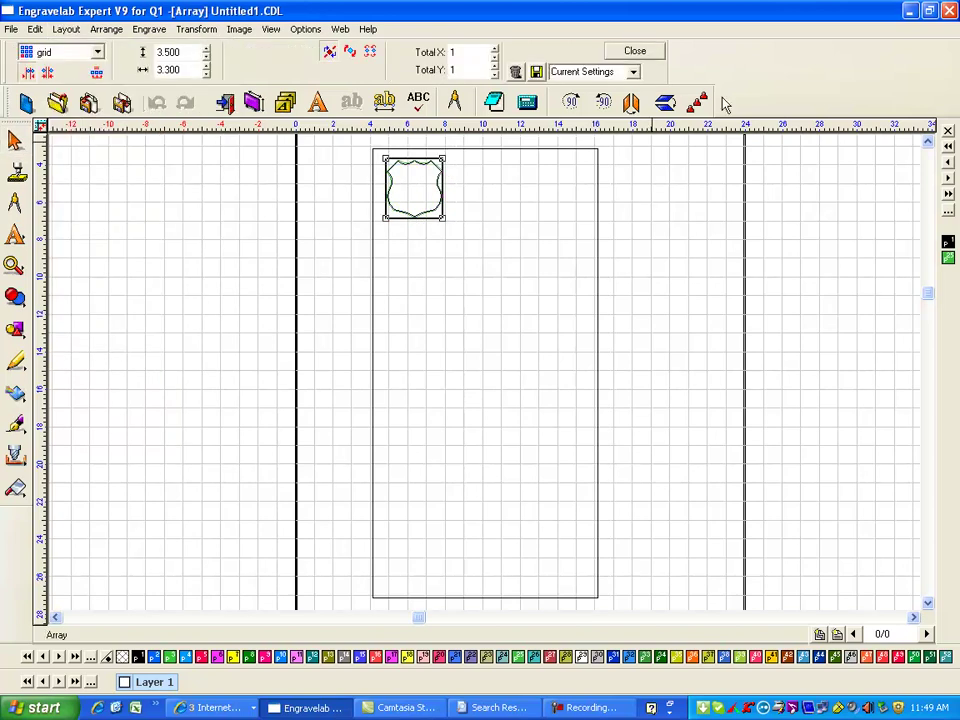
{"action": "left_click", "coordinate": [495, 48]}
{"action": "left_click", "coordinate": [495, 49]}
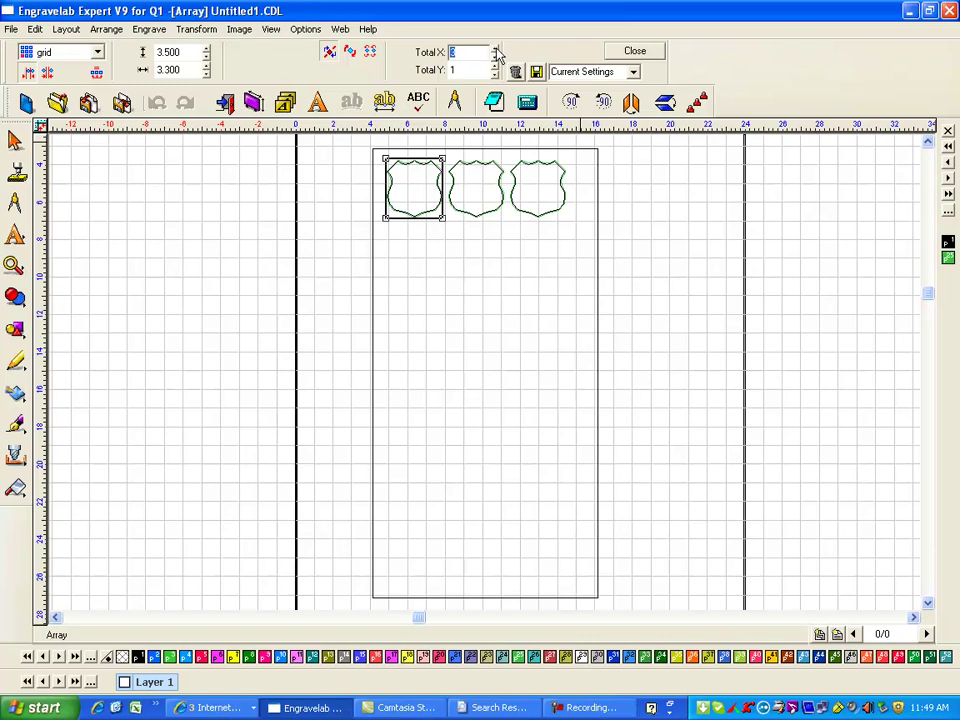
Step: Tune the horizontal spacing between the three shield columns to 3.500
{"action": "left_click", "coordinate": [207, 66]}
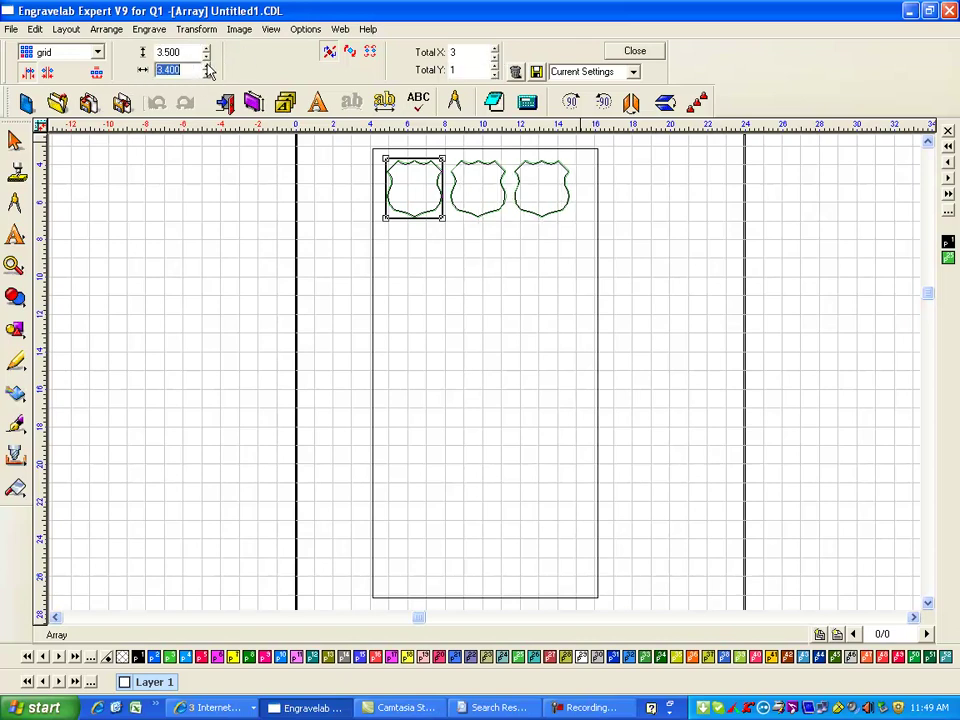
{"action": "left_click", "coordinate": [207, 66]}
{"action": "left_click", "coordinate": [207, 66]}
{"action": "left_click", "coordinate": [207, 66]}
{"action": "left_click", "coordinate": [207, 75]}
{"action": "left_click", "coordinate": [207, 75]}
{"action": "left_click", "coordinate": [207, 75]}
{"action": "left_click", "coordinate": [207, 75]}
{"action": "left_click", "coordinate": [207, 75]}
{"action": "left_click", "coordinate": [207, 75]}
{"action": "left_click", "coordinate": [207, 75]}
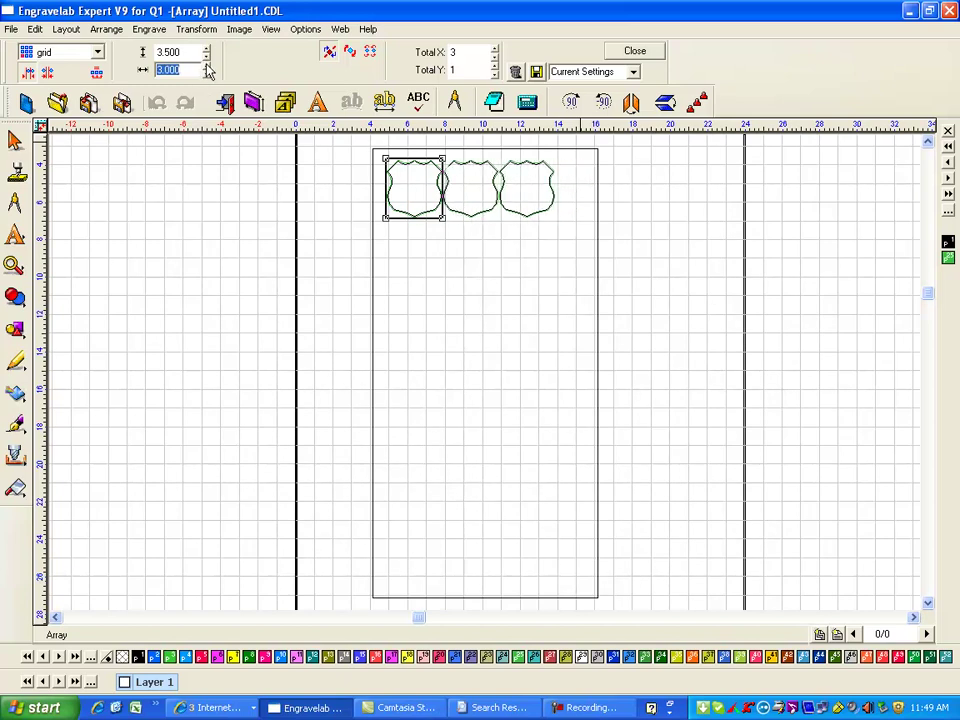
{"action": "left_click", "coordinate": [207, 66]}
{"action": "left_click", "coordinate": [207, 66]}
{"action": "left_click", "coordinate": [207, 66]}
{"action": "left_click", "coordinate": [207, 66]}
{"action": "left_click", "coordinate": [207, 66]}
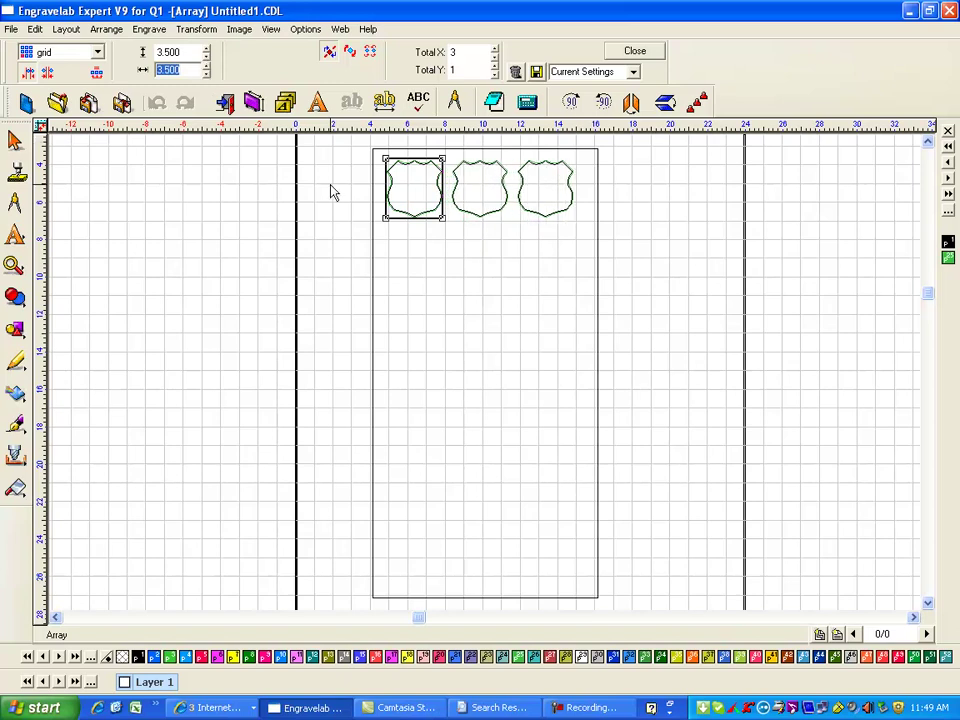
{"action": "left_click", "coordinate": [207, 75]}
{"action": "left_click", "coordinate": [207, 75]}
{"action": "left_click", "coordinate": [207, 75]}
{"action": "left_click", "coordinate": [207, 75]}
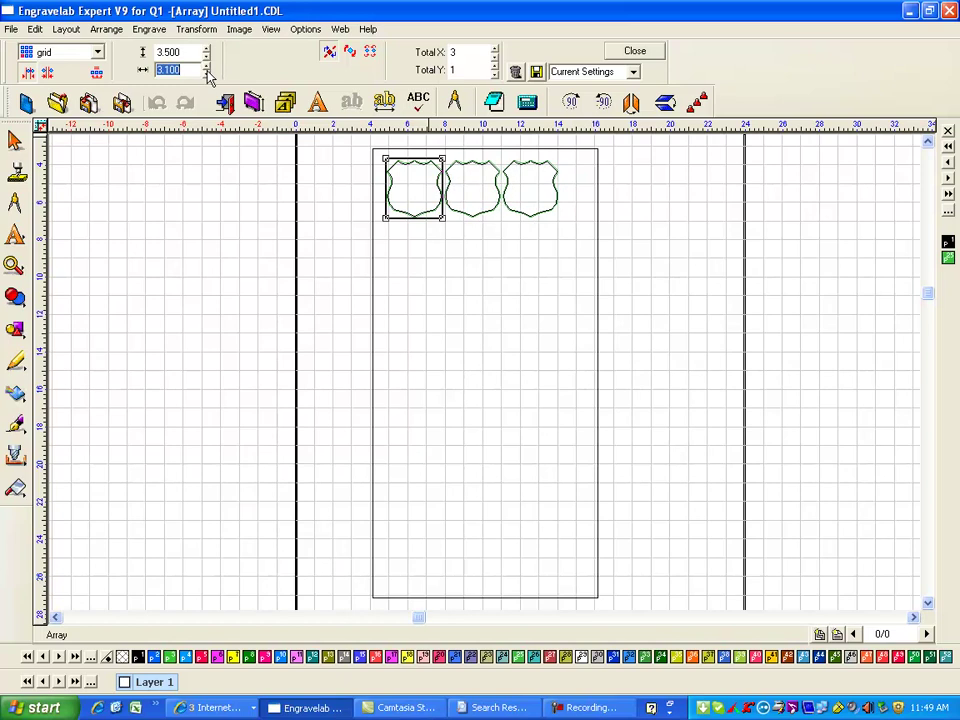
{"action": "left_click", "coordinate": [495, 48]}
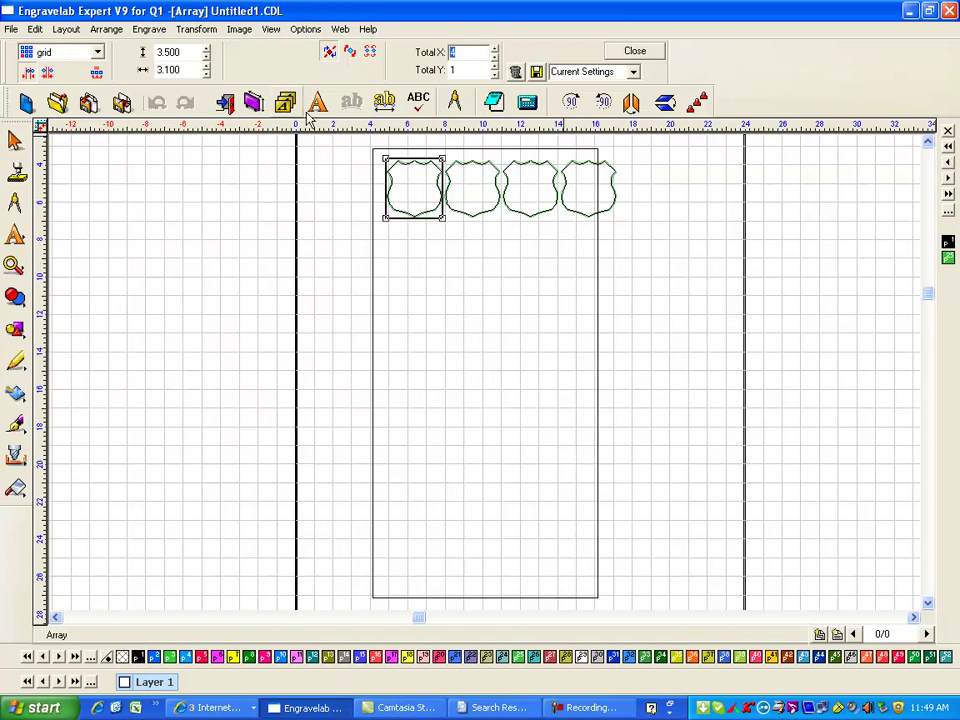
{"action": "left_click", "coordinate": [495, 57]}
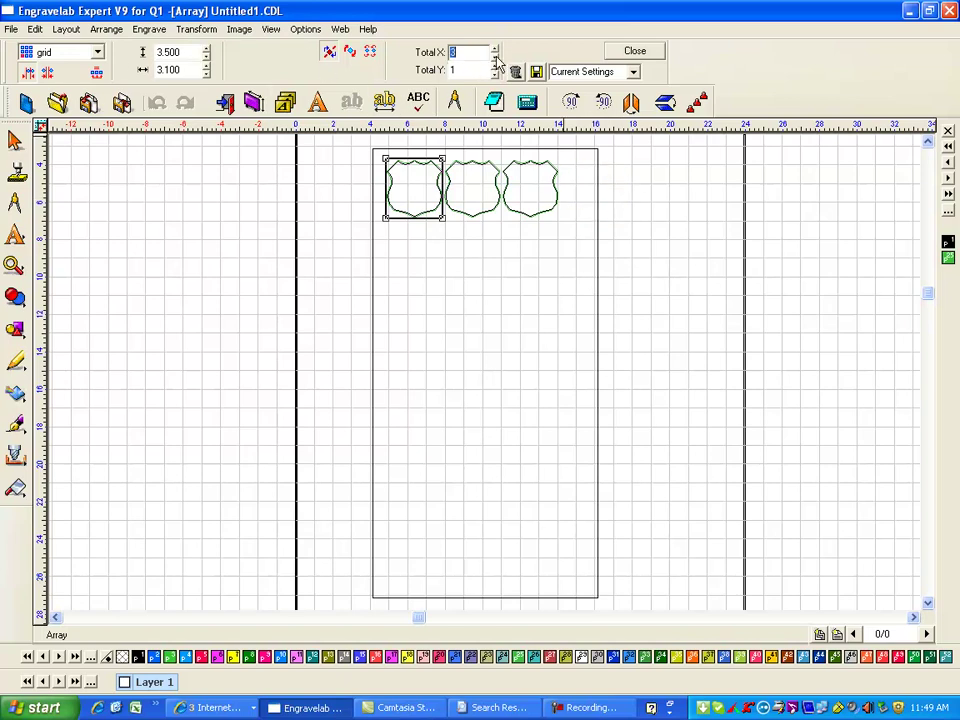
{"action": "left_click", "coordinate": [208, 66]}
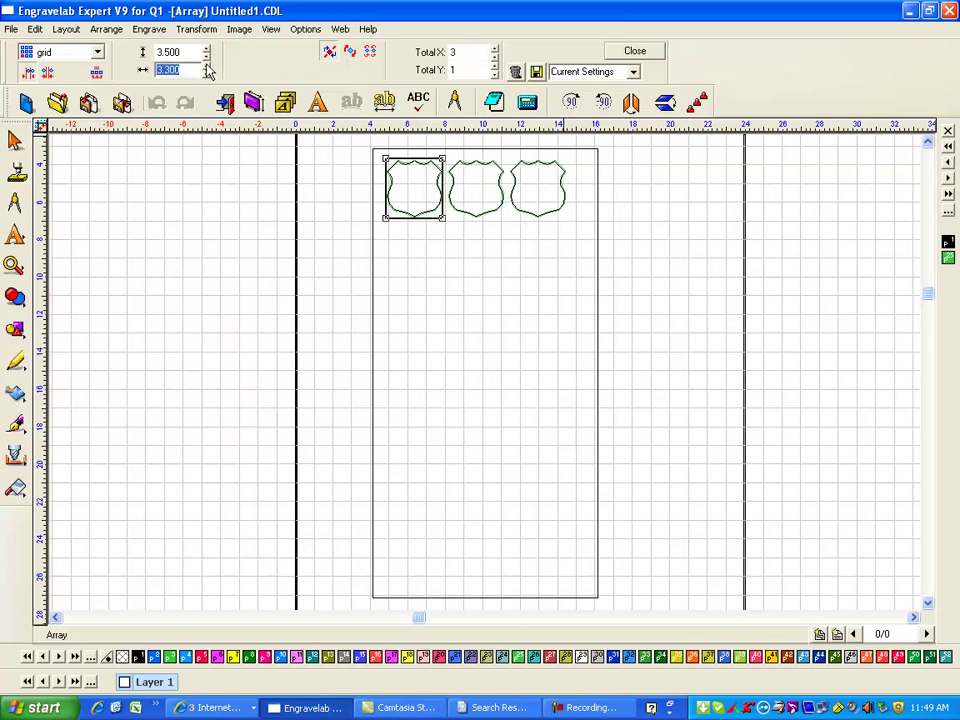
{"action": "left_click", "coordinate": [207, 66]}
{"action": "left_click", "coordinate": [207, 66]}
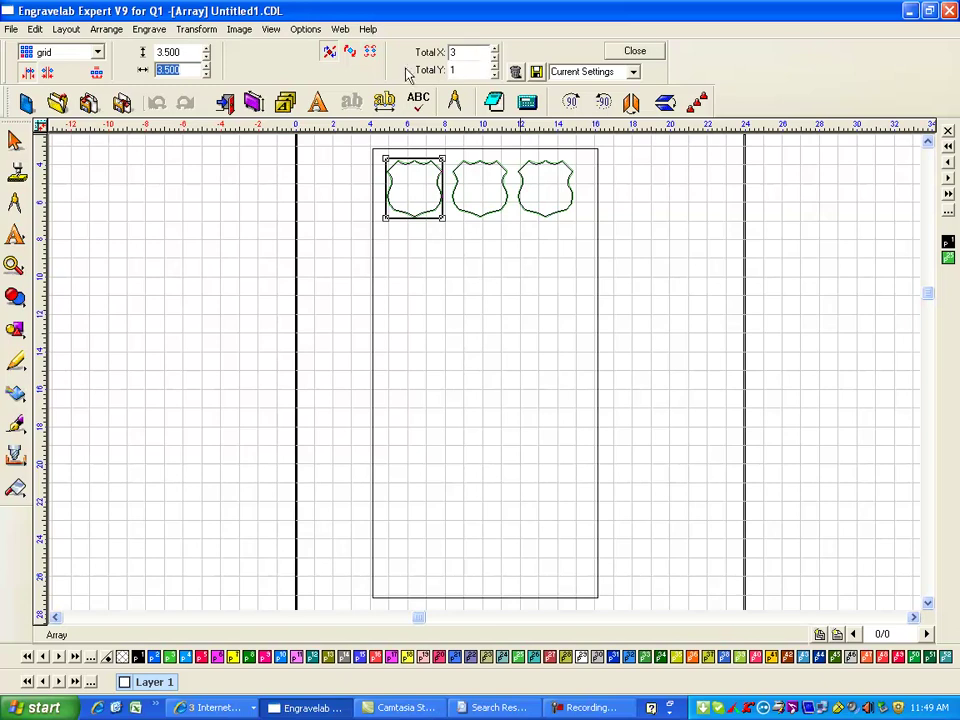
Step: Add a second shield row and set the row spacing to -3.500
{"action": "left_click", "coordinate": [494, 67]}
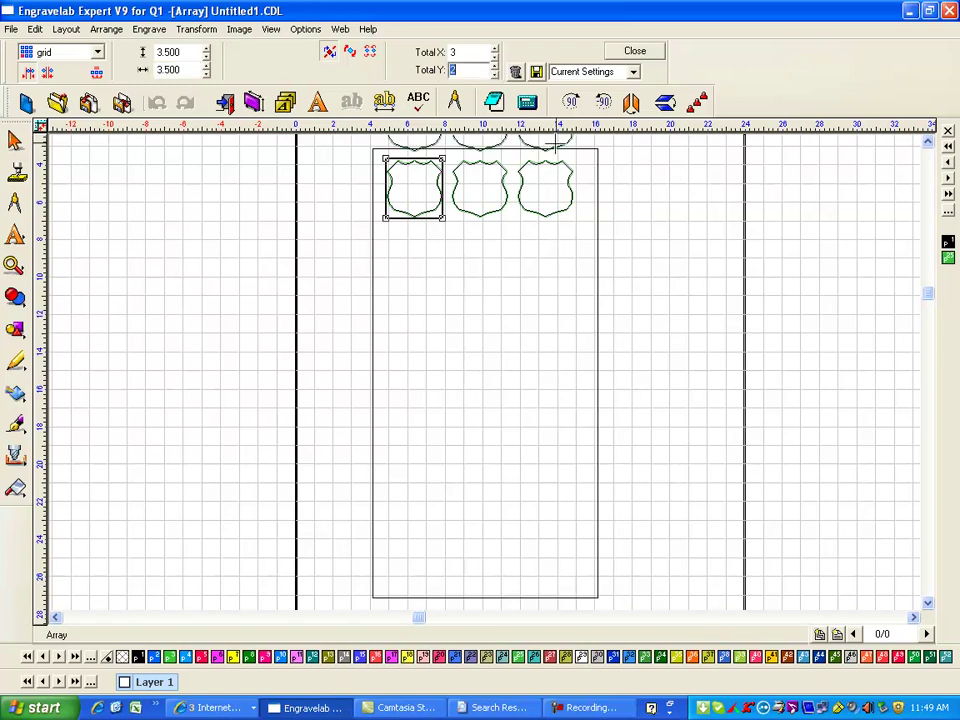
{"action": "left_click", "coordinate": [928, 143]}
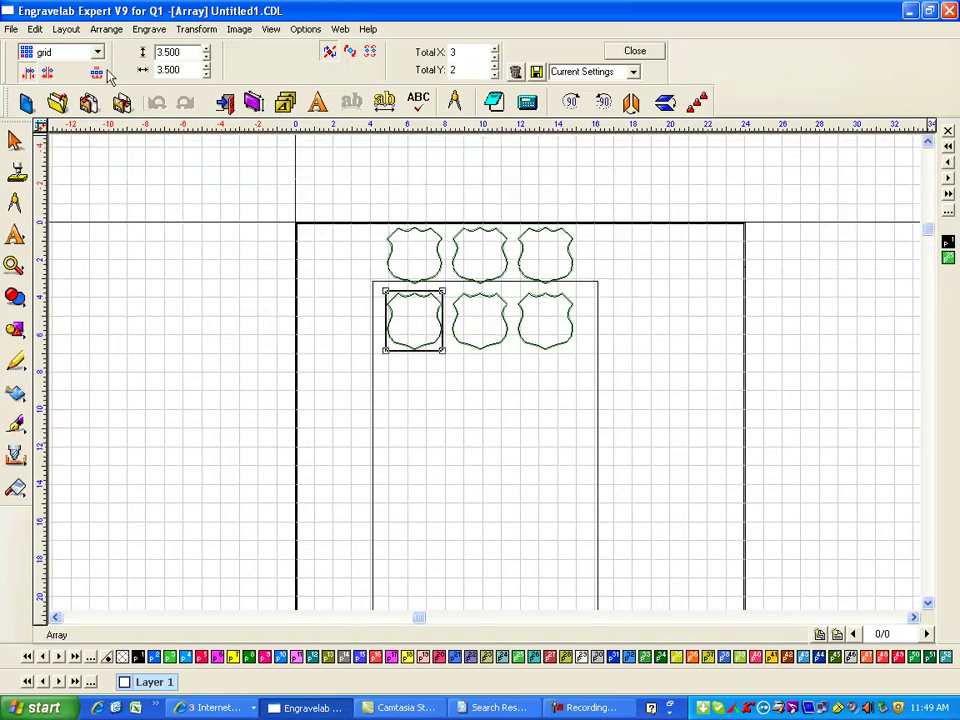
{"action": "left_click", "coordinate": [205, 57]}
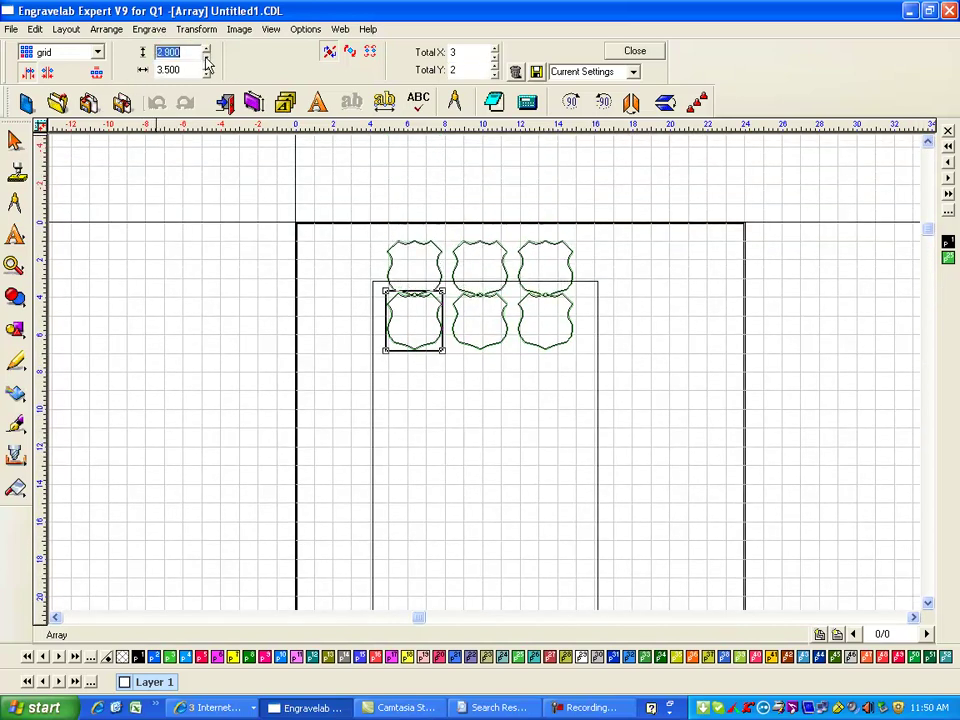
{"action": "left_click", "coordinate": [206, 57]}
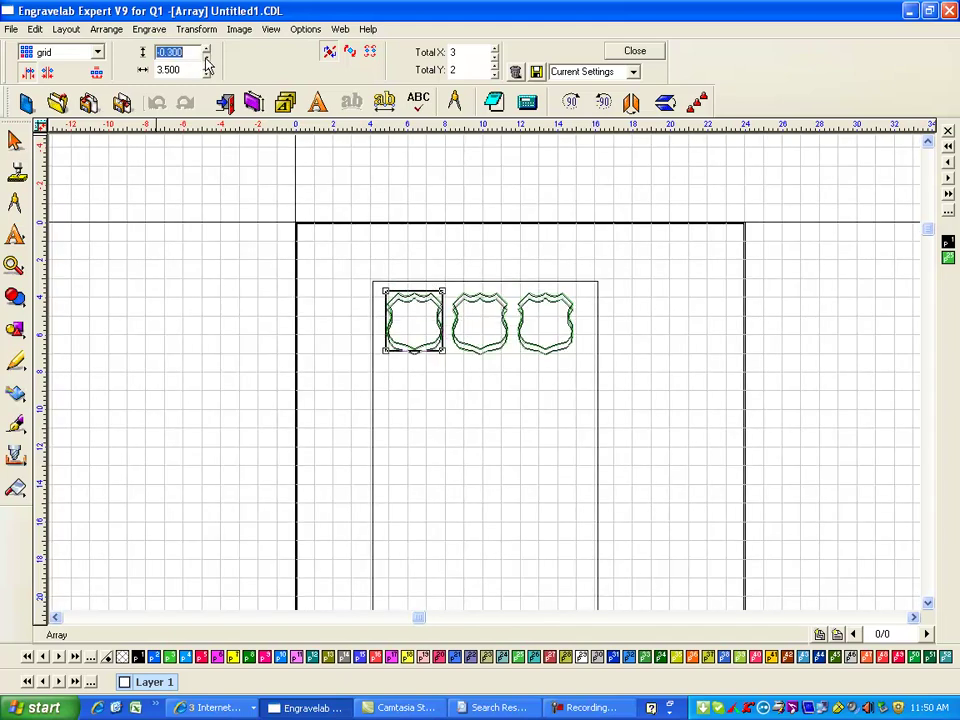
{"action": "left_click", "coordinate": [206, 58]}
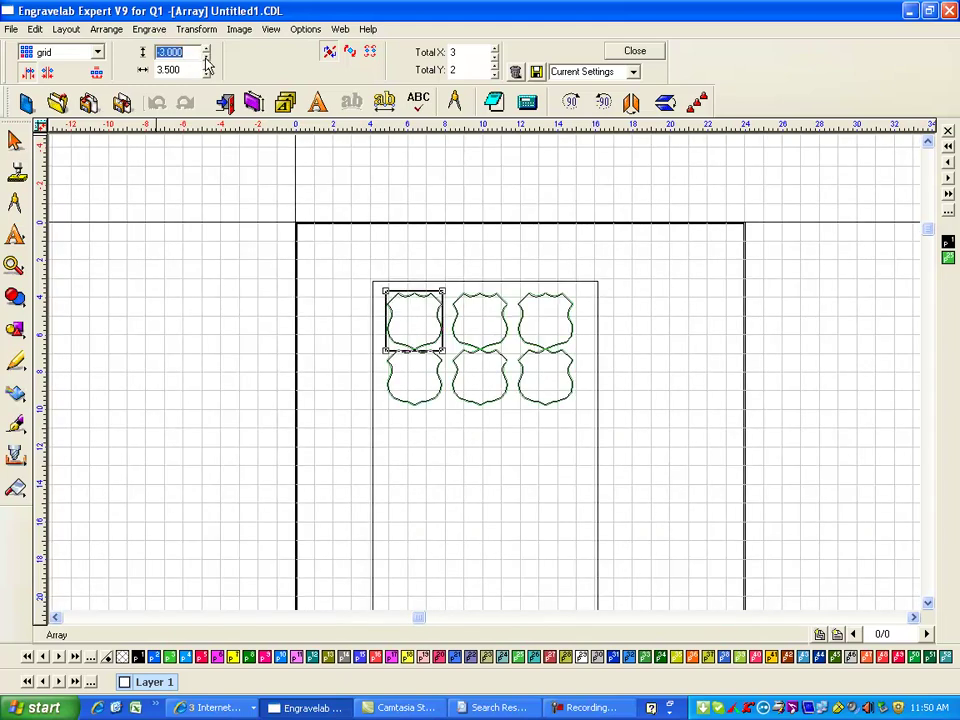
{"action": "left_click", "coordinate": [206, 58]}
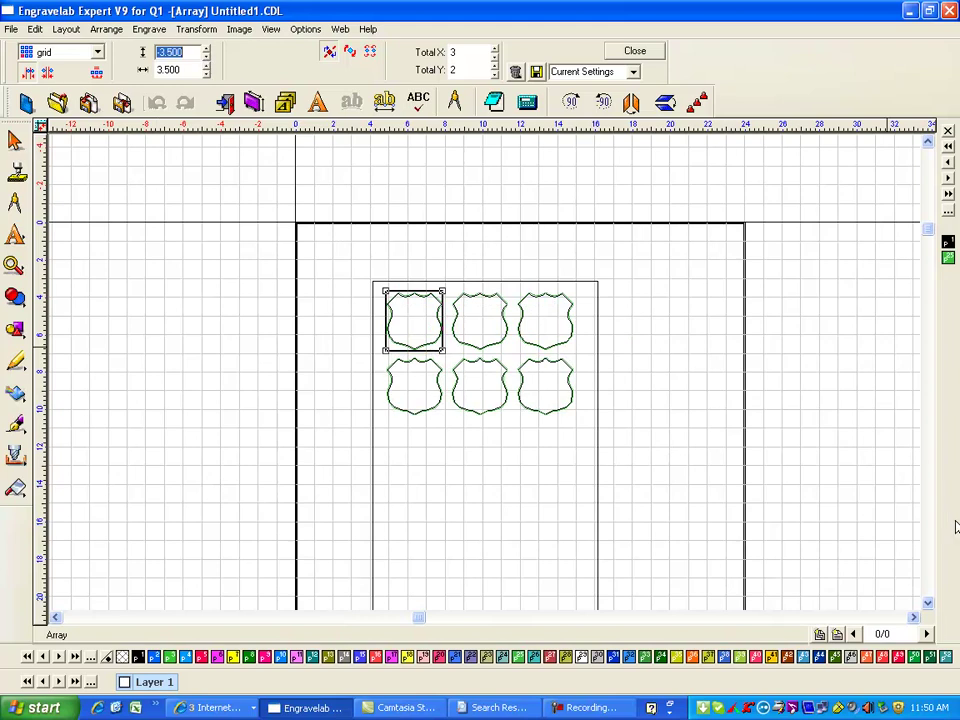
{"action": "left_click", "coordinate": [928, 603]}
{"action": "left_click", "coordinate": [928, 603]}
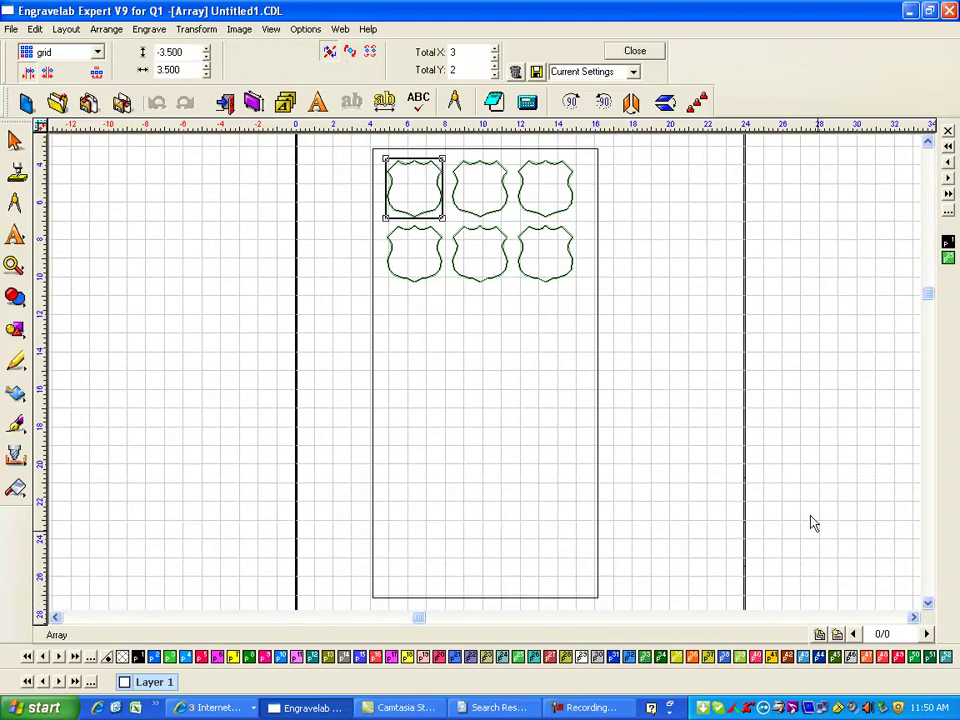
Step: Raise the array to 7 rows and tighten the row spacing to -3.300
{"action": "left_click", "coordinate": [494, 66]}
{"action": "left_click", "coordinate": [494, 66]}
{"action": "left_click", "coordinate": [494, 66]}
{"action": "left_click", "coordinate": [494, 66]}
{"action": "left_click", "coordinate": [494, 66]}
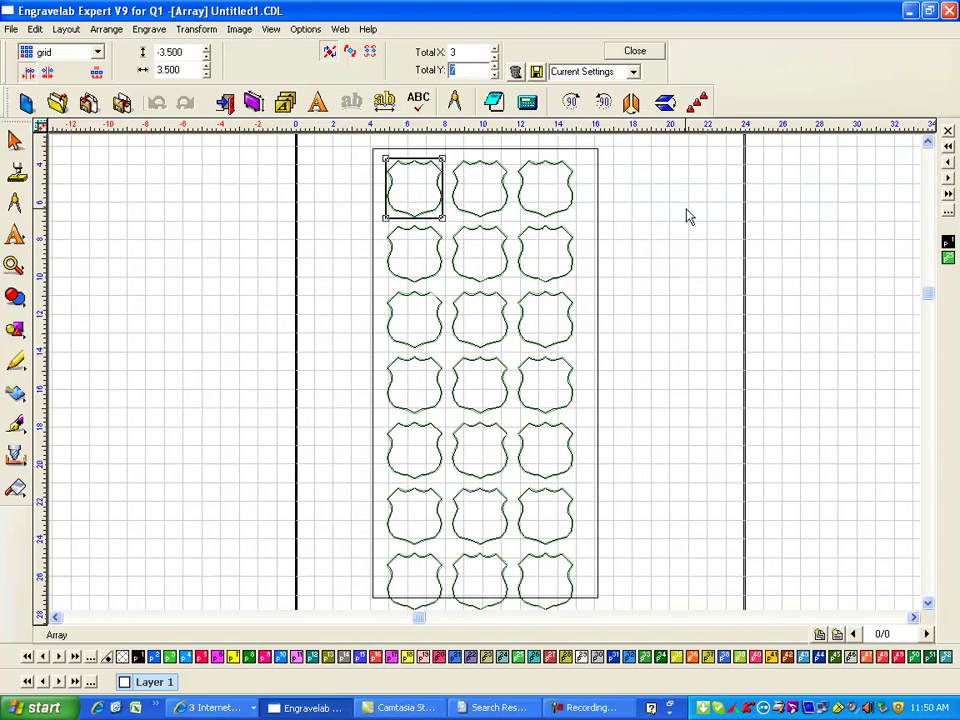
{"action": "left_click", "coordinate": [206, 53]}
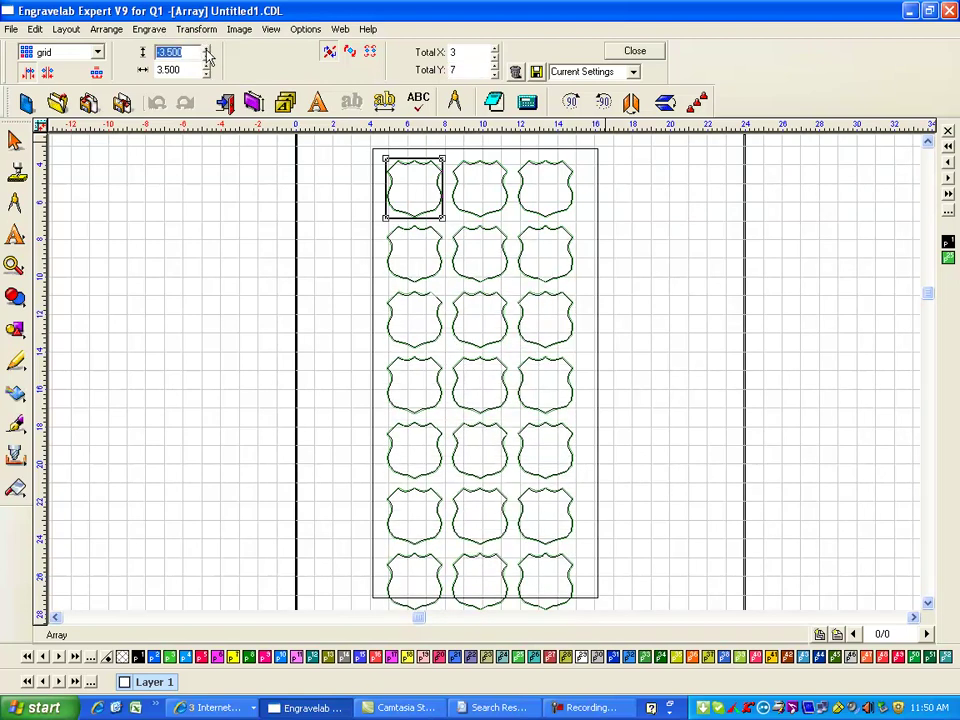
{"action": "left_click", "coordinate": [207, 54]}
{"action": "left_click", "coordinate": [207, 54]}
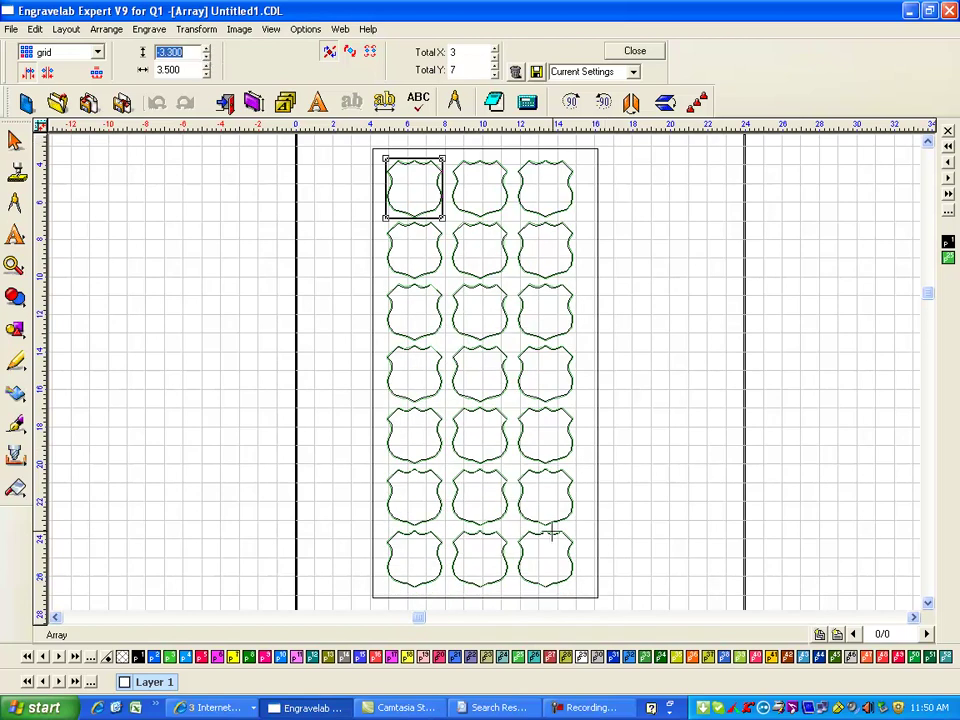
{"action": "left_click", "coordinate": [14, 268]}
Step: Zoom in on the gap between the bottom shields, zoom back out, and close the Array bar
{"action": "left_click", "coordinate": [62, 269]}
{"action": "left_click_drag", "start_coordinate": [395, 512], "coordinate": [462, 576]}
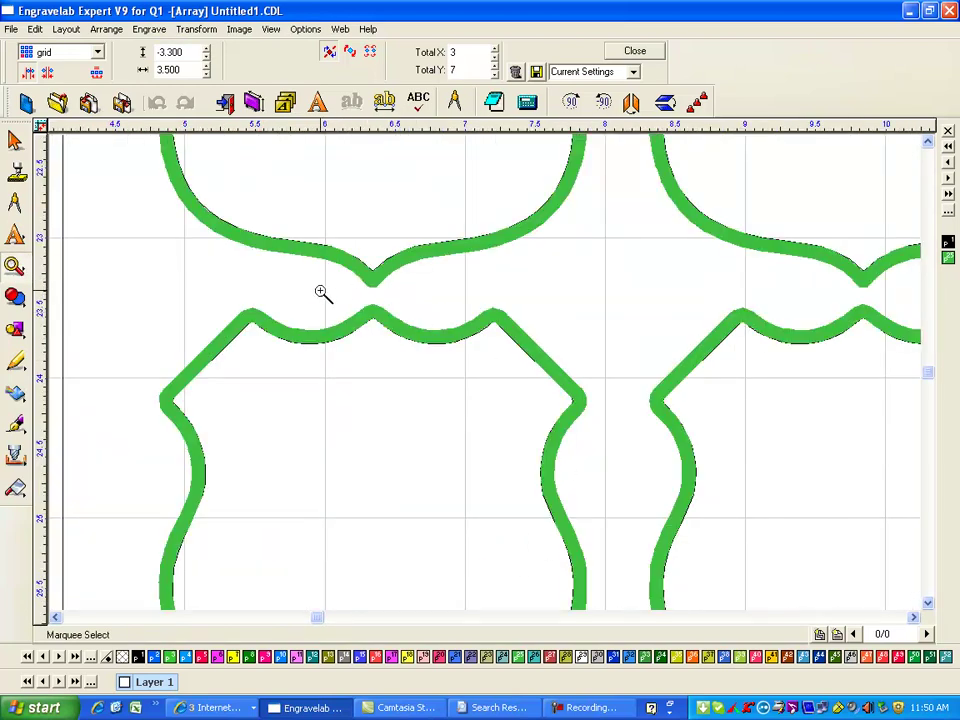
{"action": "right_click", "coordinate": [768, 318]}
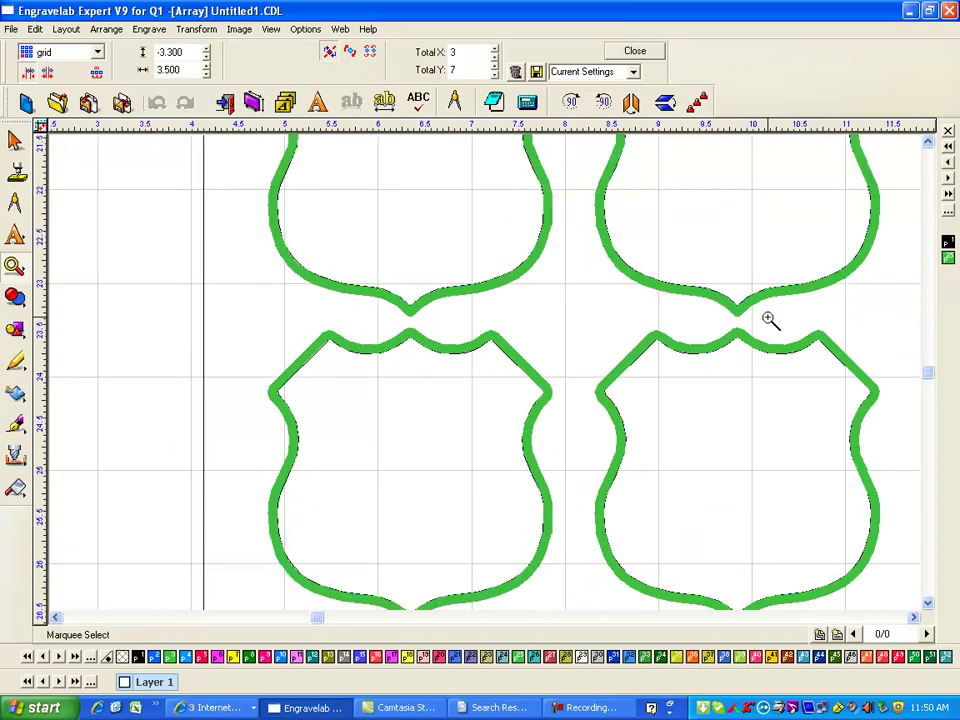
{"action": "right_click", "coordinate": [768, 318]}
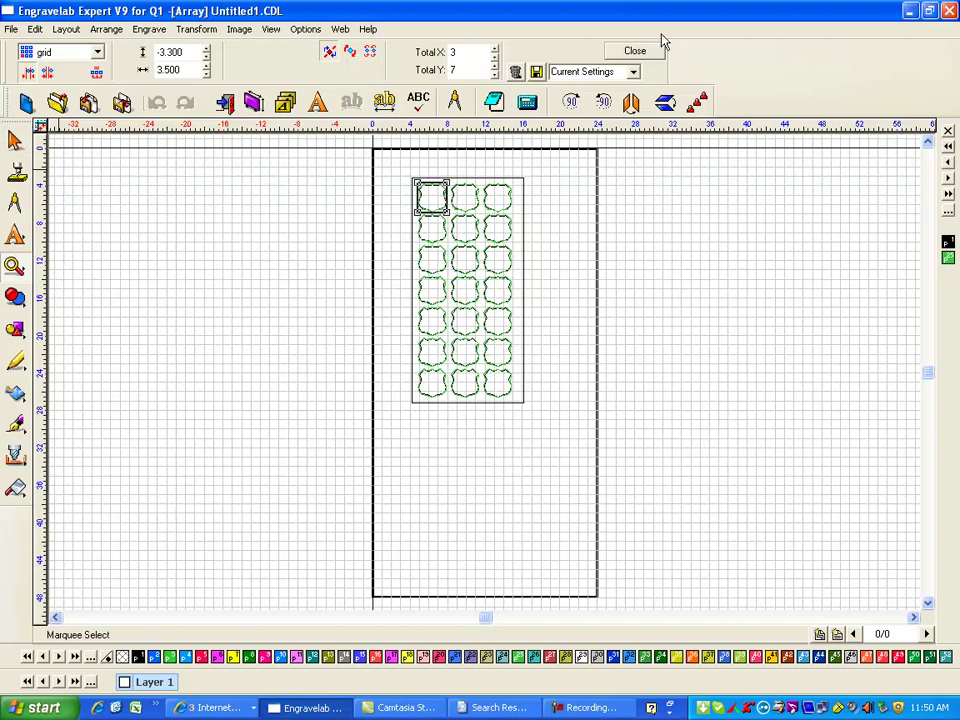
{"action": "left_click", "coordinate": [634, 54]}
Step: Undo the 21-shield array and zoom in on the lone remaining shield
{"action": "left_click", "coordinate": [740, 250]}
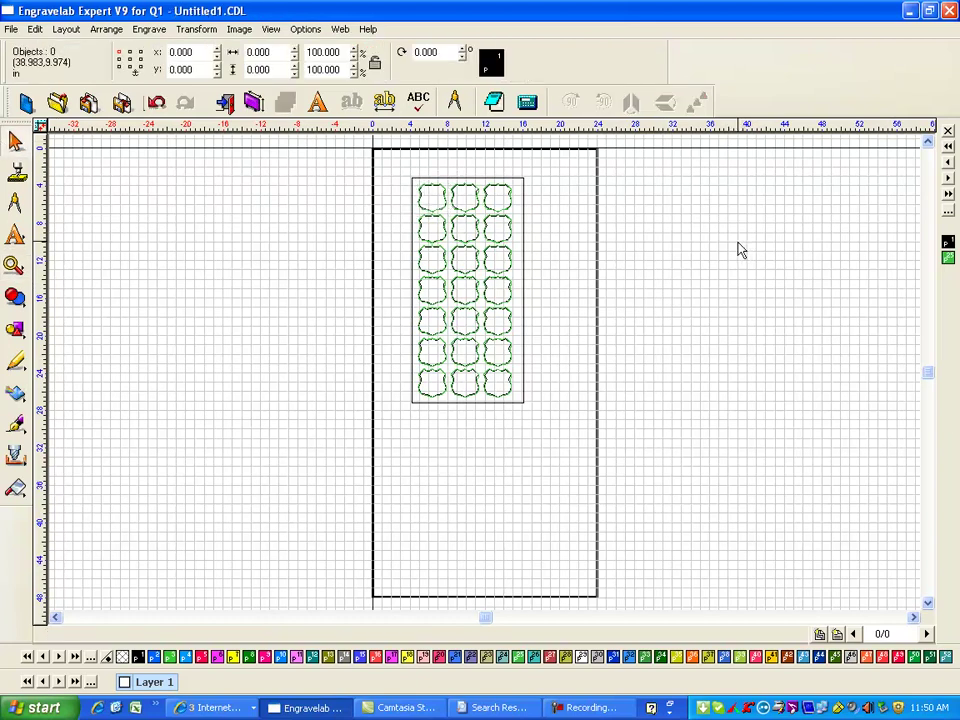
{"action": "key", "text": "ctrl+z"}
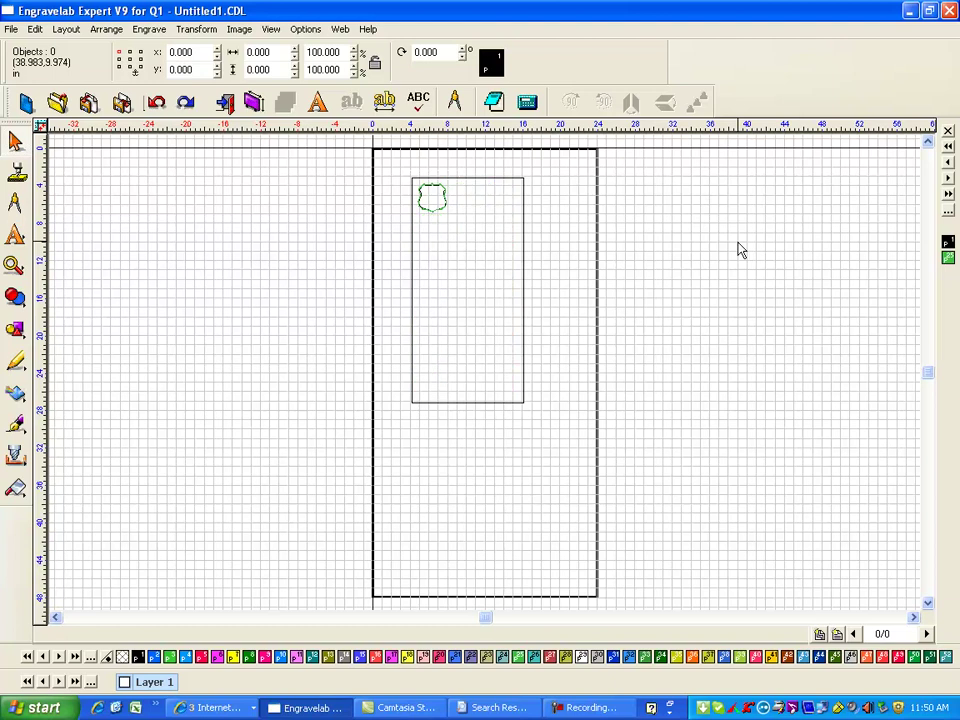
{"action": "left_click", "coordinate": [14, 266]}
{"action": "left_click", "coordinate": [62, 270]}
{"action": "left_click_drag", "start_coordinate": [403, 174], "coordinate": [478, 234]}
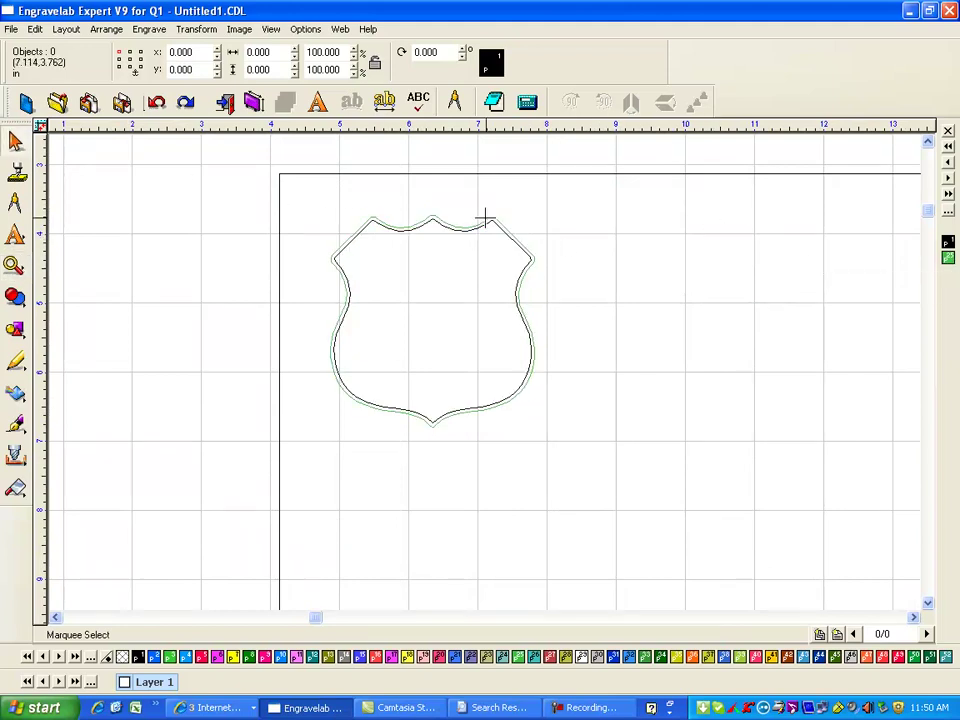
Step: Select the shield tool path and zoom back out
{"action": "left_click", "coordinate": [492, 217]}
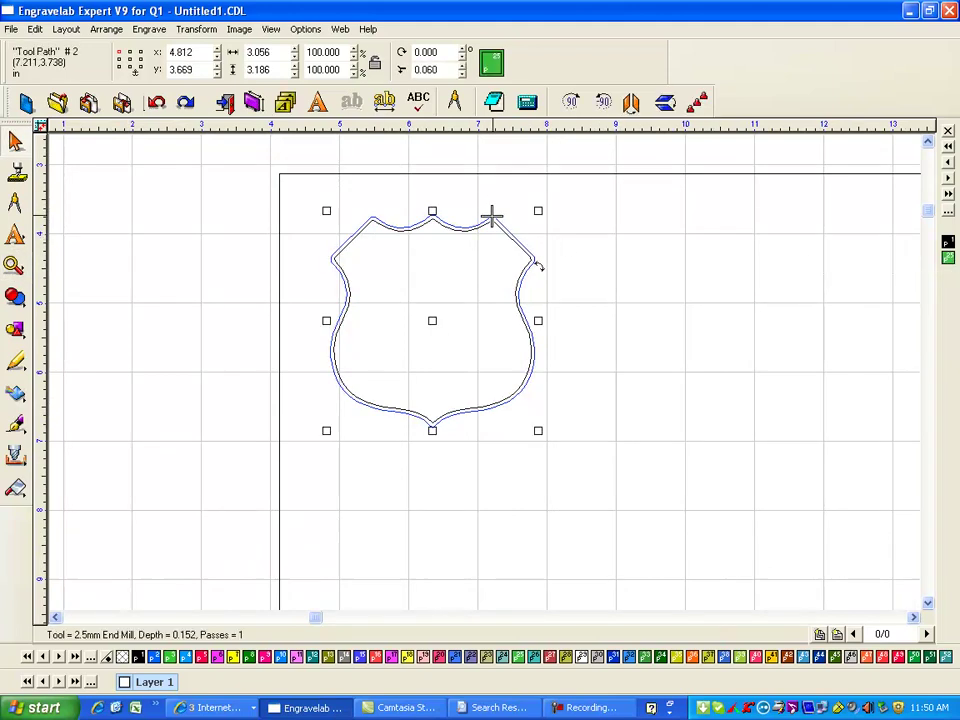
{"action": "left_click", "coordinate": [616, 241]}
{"action": "left_click", "coordinate": [528, 268]}
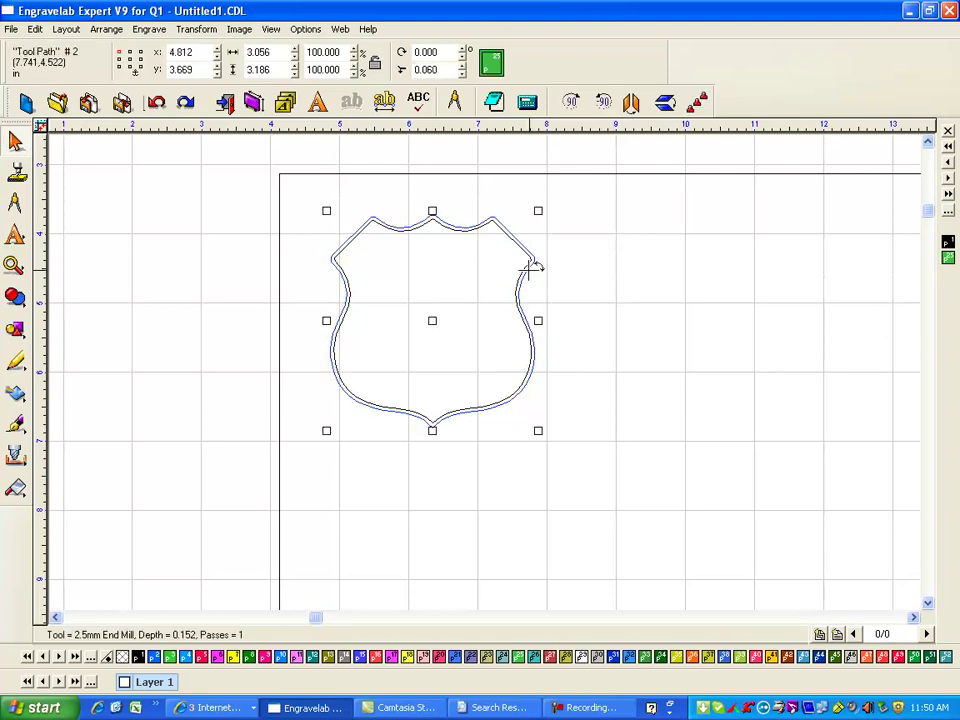
{"action": "scroll", "coordinate": [633, 302], "scroll_direction": "down", "scroll_amount": 4}
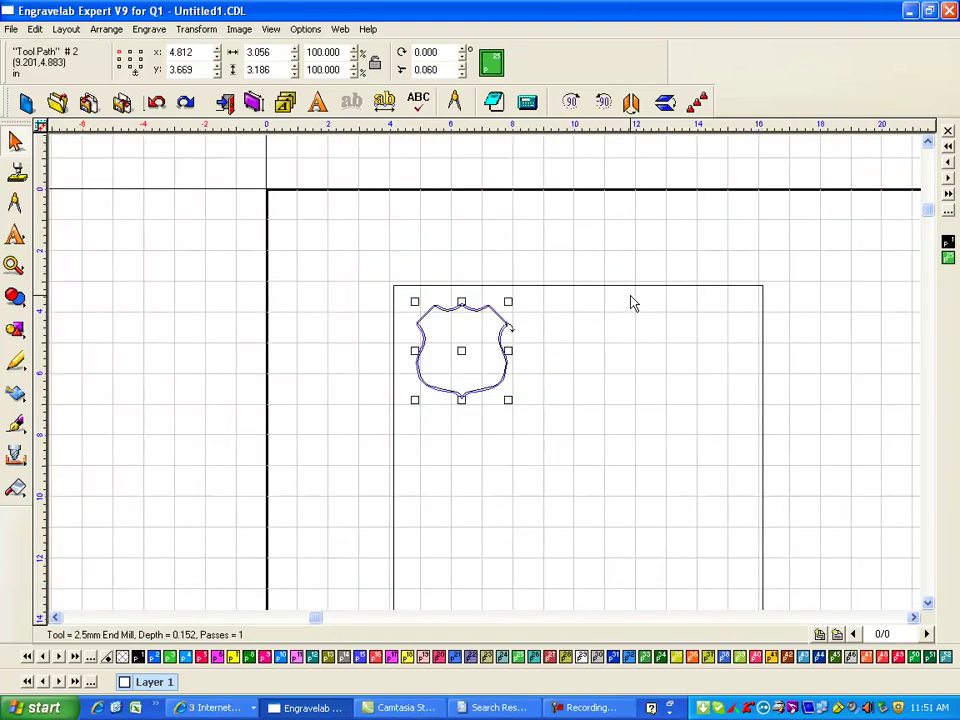
{"action": "left_click", "coordinate": [928, 604]}
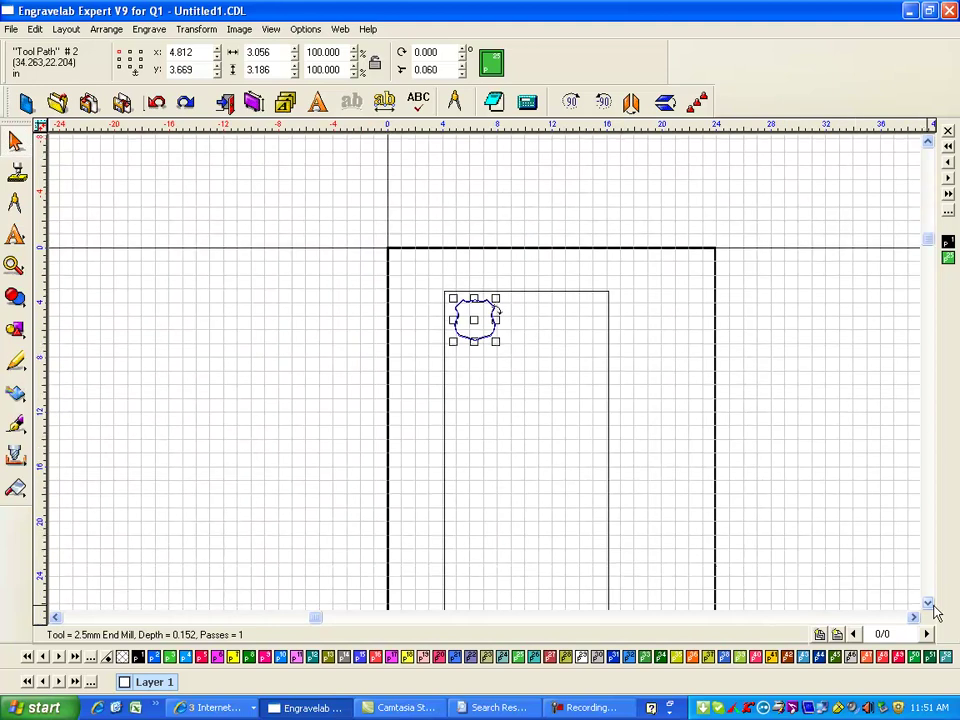
{"action": "left_click", "coordinate": [928, 605]}
{"action": "left_click", "coordinate": [928, 605]}
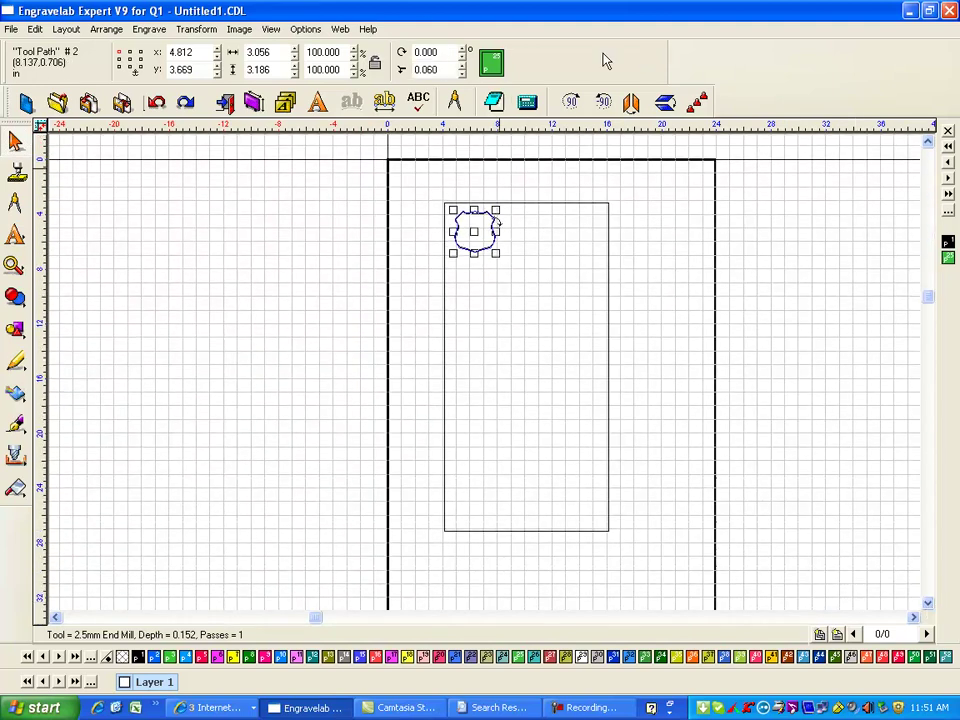
Step: Array the selected shield with Total X 3 and Total Y 7, then close array mode
{"action": "left_click", "coordinate": [527, 100]}
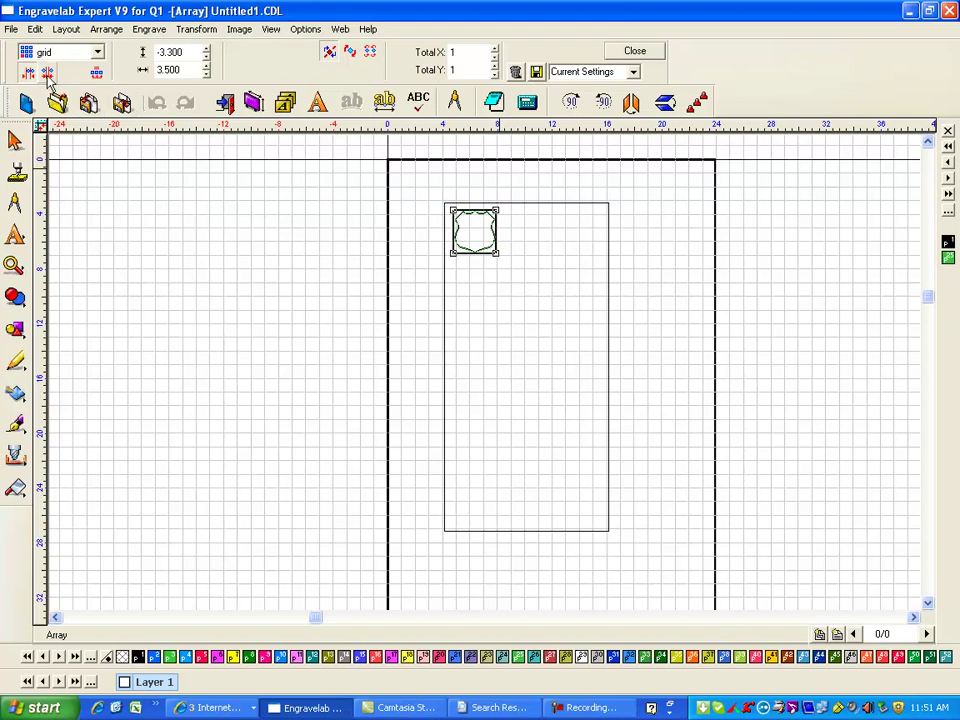
{"action": "left_click", "coordinate": [494, 48]}
{"action": "left_click", "coordinate": [494, 48]}
{"action": "left_click", "coordinate": [494, 67]}
{"action": "left_click", "coordinate": [494, 67]}
{"action": "left_click", "coordinate": [494, 67]}
{"action": "left_click", "coordinate": [494, 67]}
{"action": "left_click", "coordinate": [494, 67]}
{"action": "left_click", "coordinate": [494, 67]}
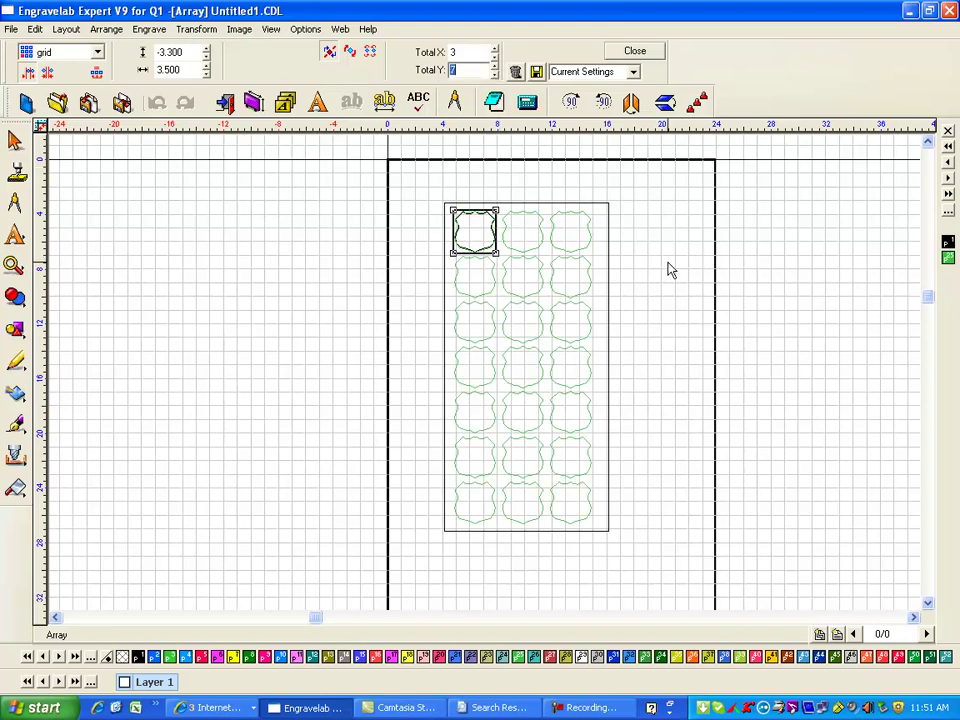
{"action": "left_click", "coordinate": [644, 54]}
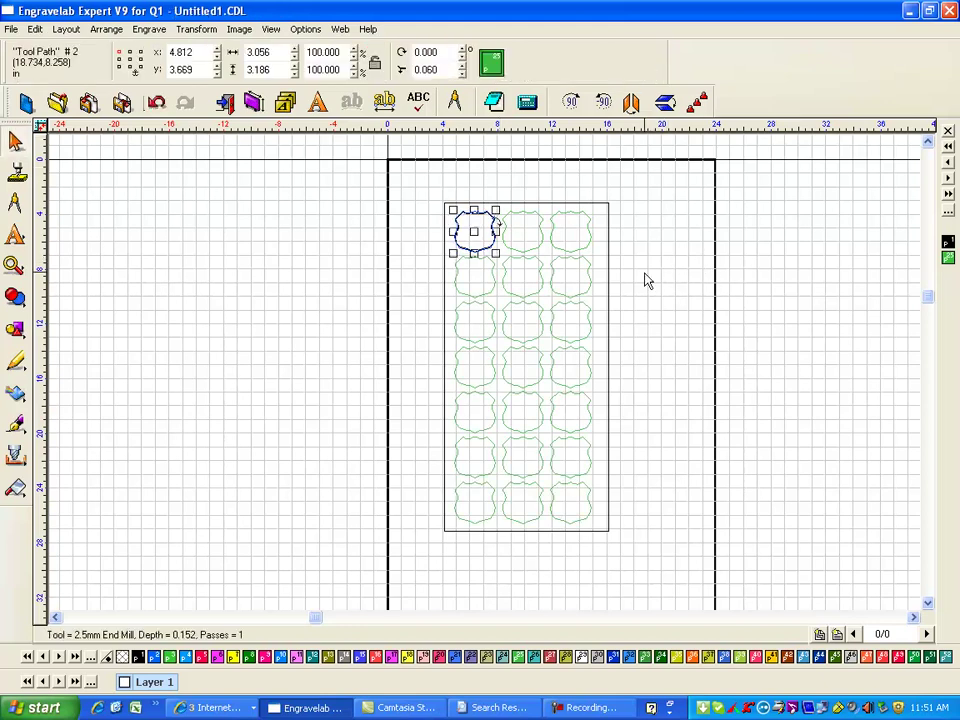
{"action": "left_click", "coordinate": [645, 281]}
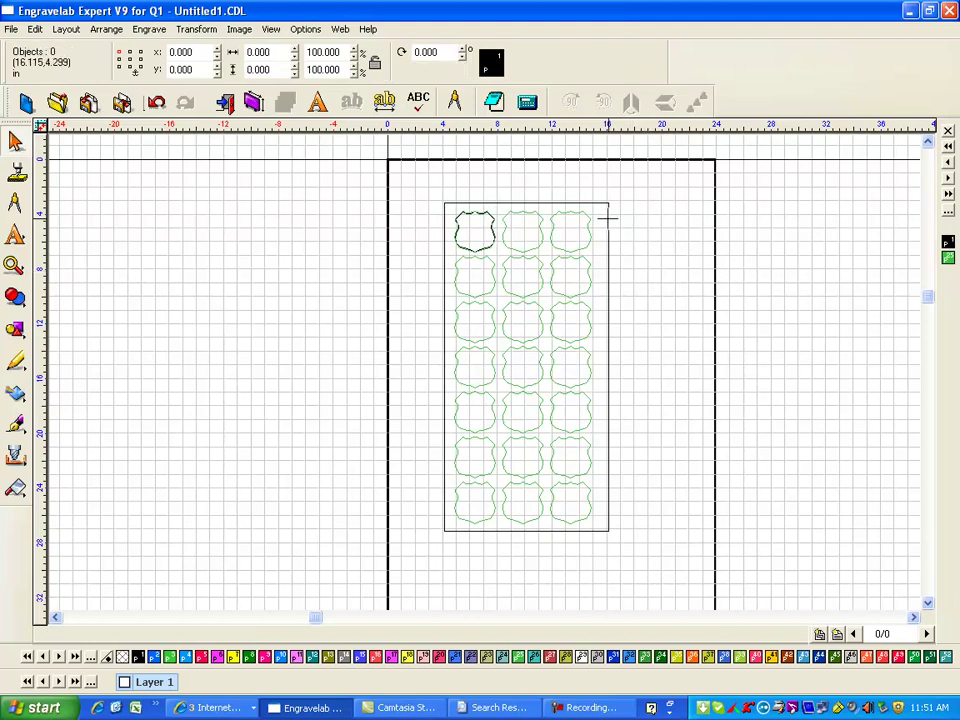
Step: With the centre reference point, move the 21 shields to X 10.125, Y 15.125
{"action": "left_click", "coordinate": [608, 285]}
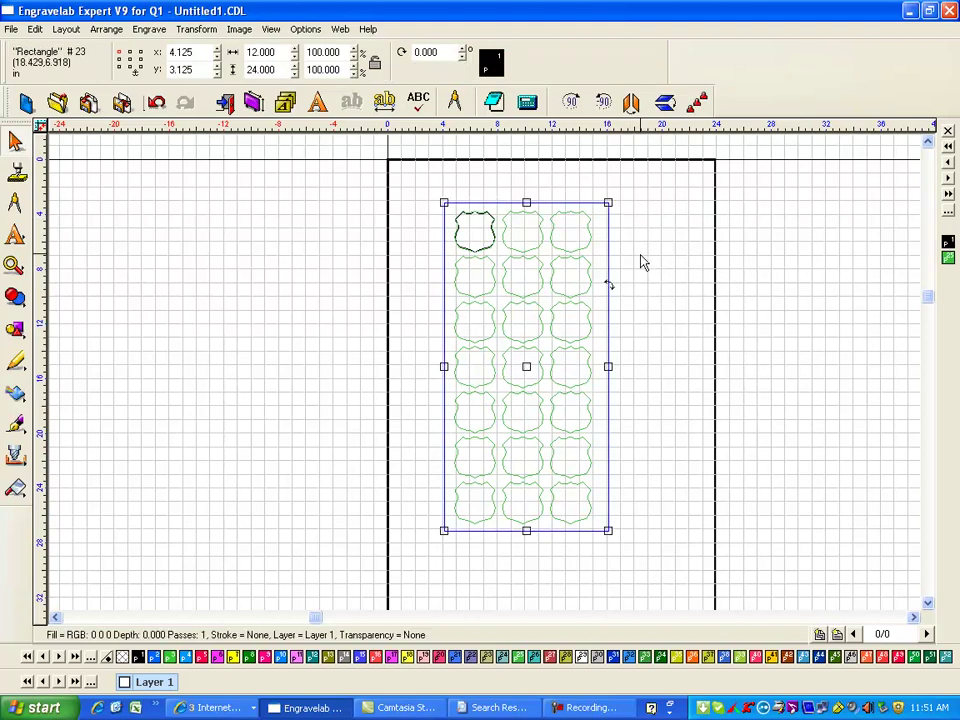
{"action": "left_click", "coordinate": [130, 60]}
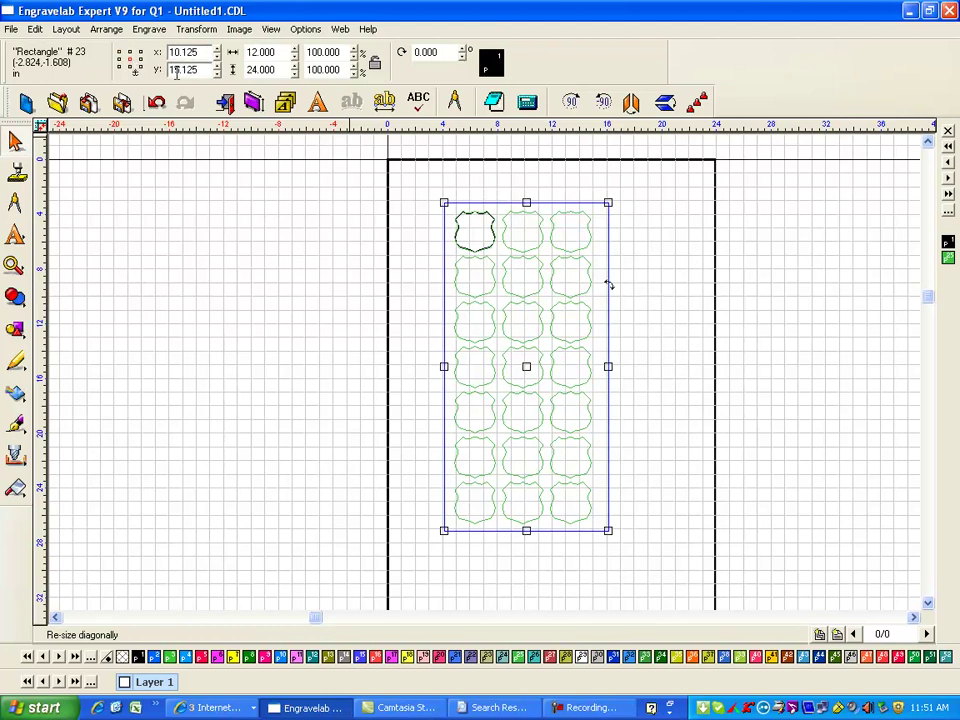
{"action": "left_click", "coordinate": [647, 221]}
{"action": "left_click_drag", "start_coordinate": [668, 185], "coordinate": [450, 606]}
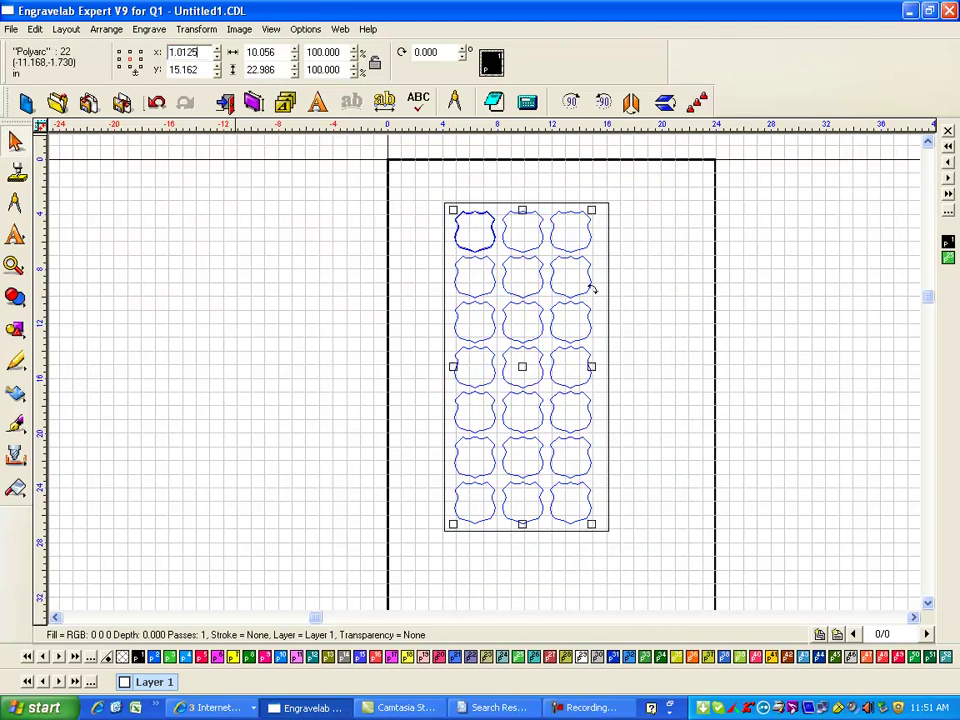
{"action": "key", "text": "Return"}
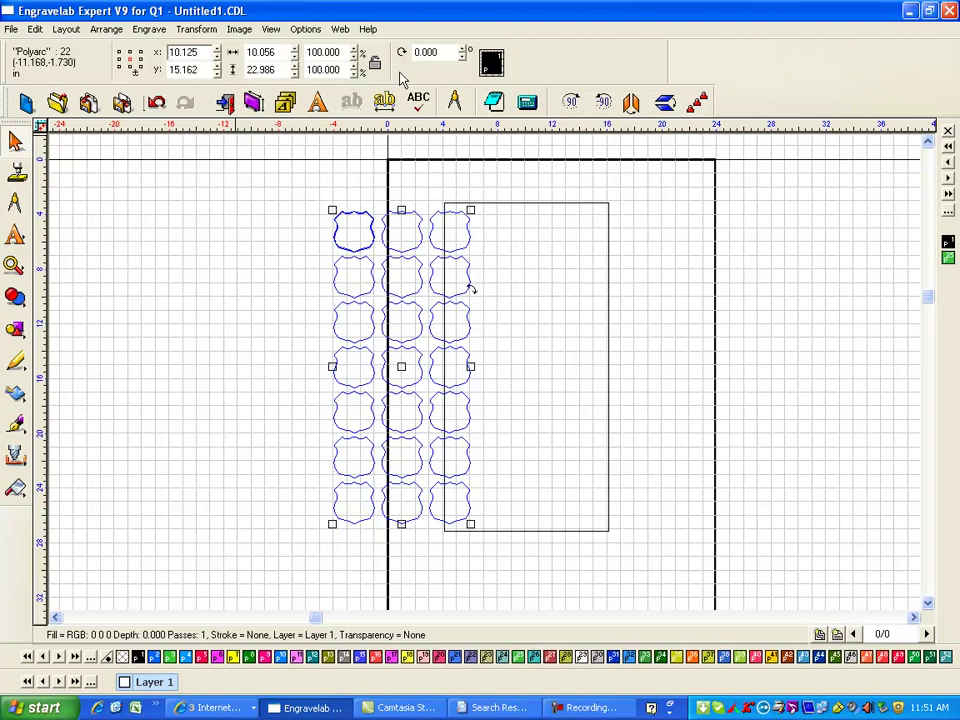
{"action": "key", "text": "Return"}
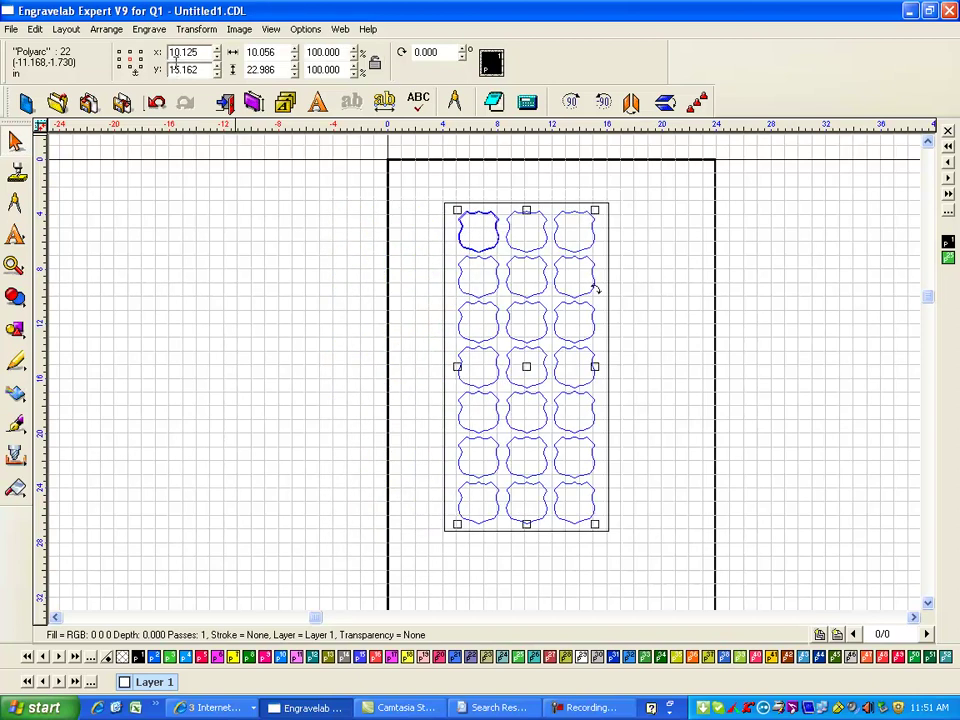
{"action": "key", "text": "Tab"}
{"action": "type", "text": "15.125"}
{"action": "left_click", "coordinate": [664, 379]}
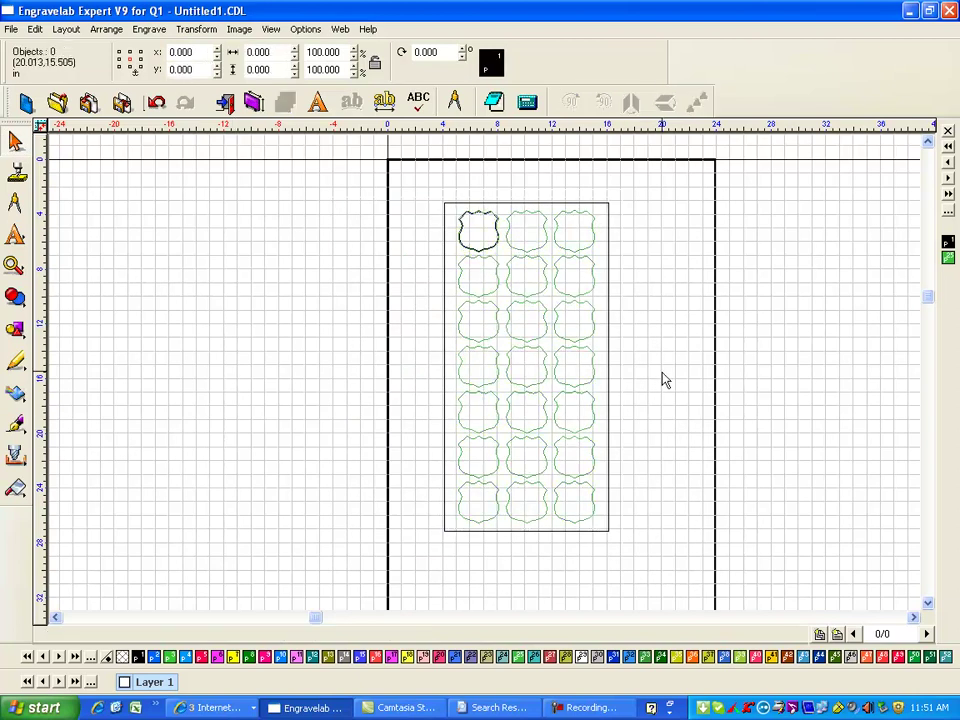
Step: Select the top-left shield tool path and open the Sequence by List dialog
{"action": "left_click", "coordinate": [949, 259]}
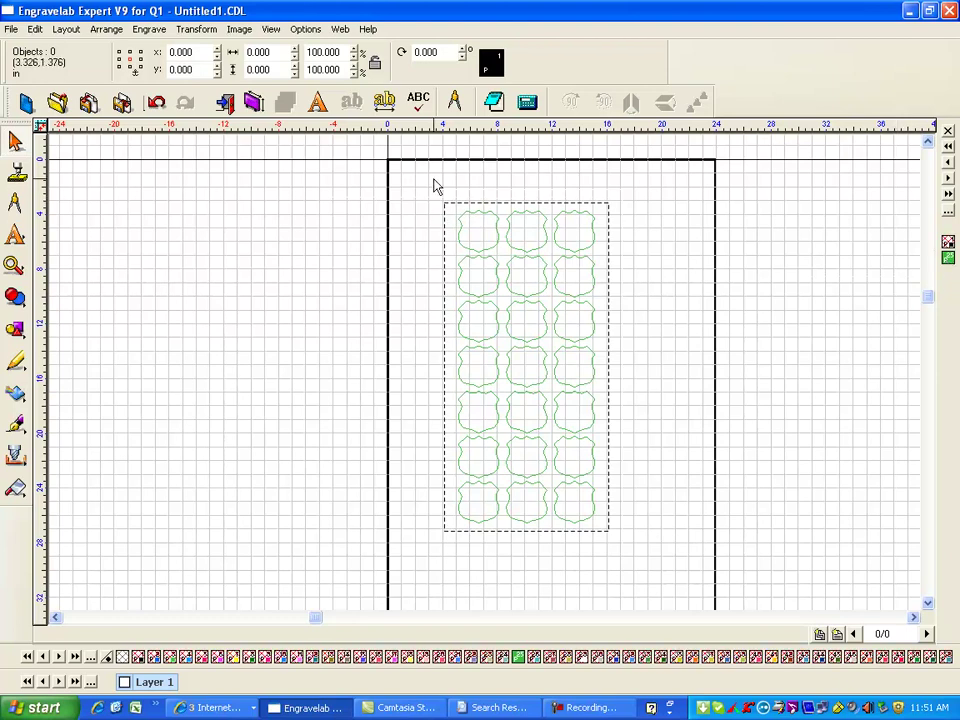
{"action": "left_click_drag", "start_coordinate": [424, 180], "coordinate": [671, 538]}
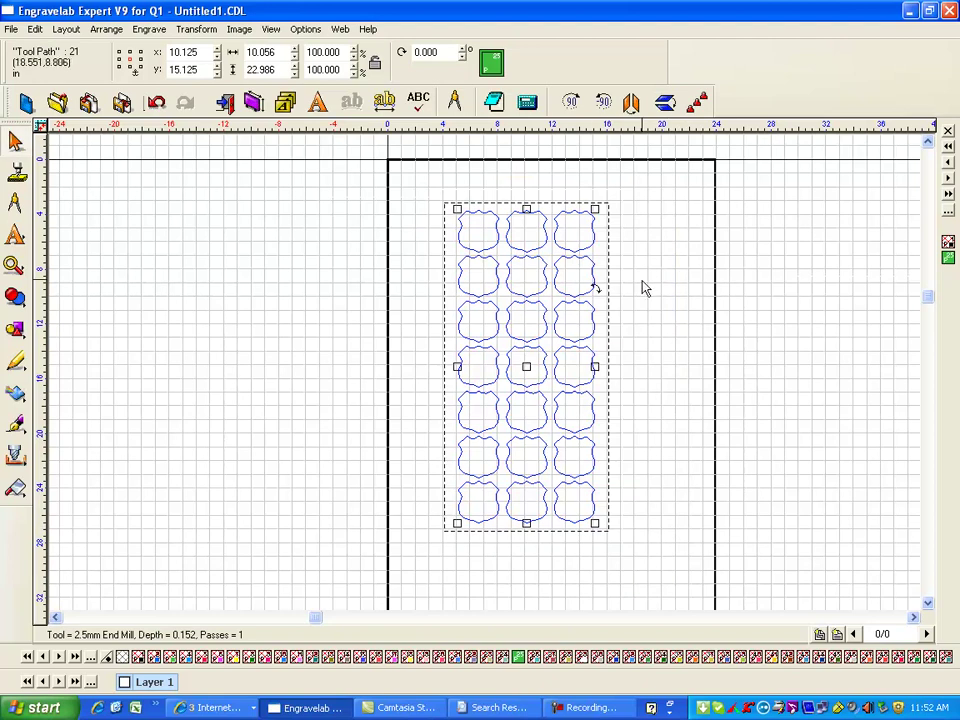
{"action": "left_click", "coordinate": [897, 290]}
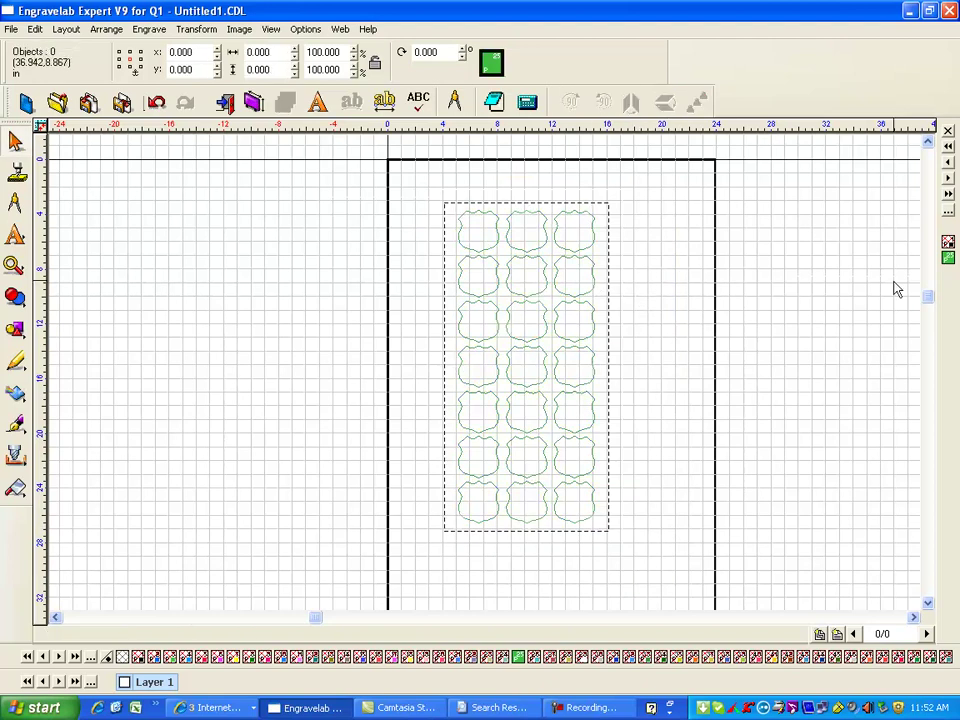
{"action": "left_click", "coordinate": [495, 225]}
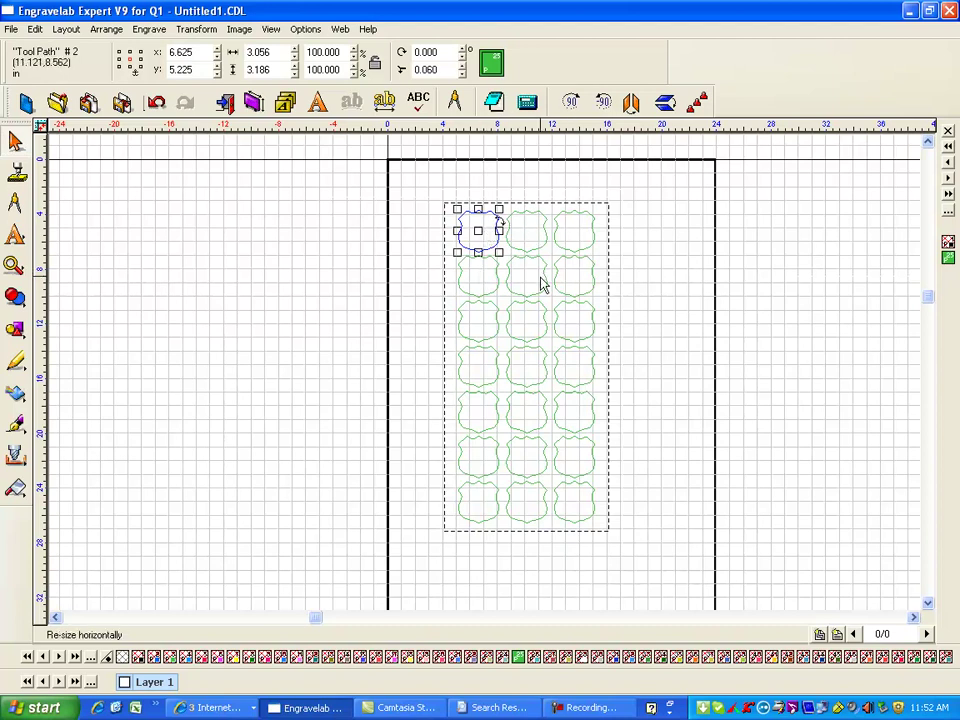
{"action": "left_click", "coordinate": [914, 618]}
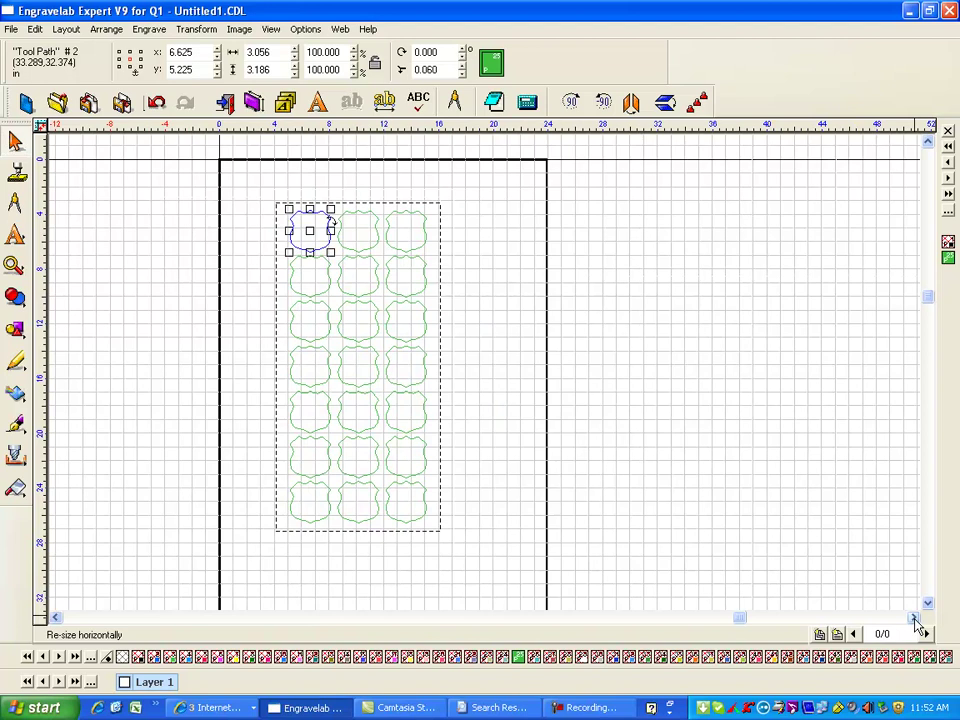
{"action": "left_click", "coordinate": [921, 627]}
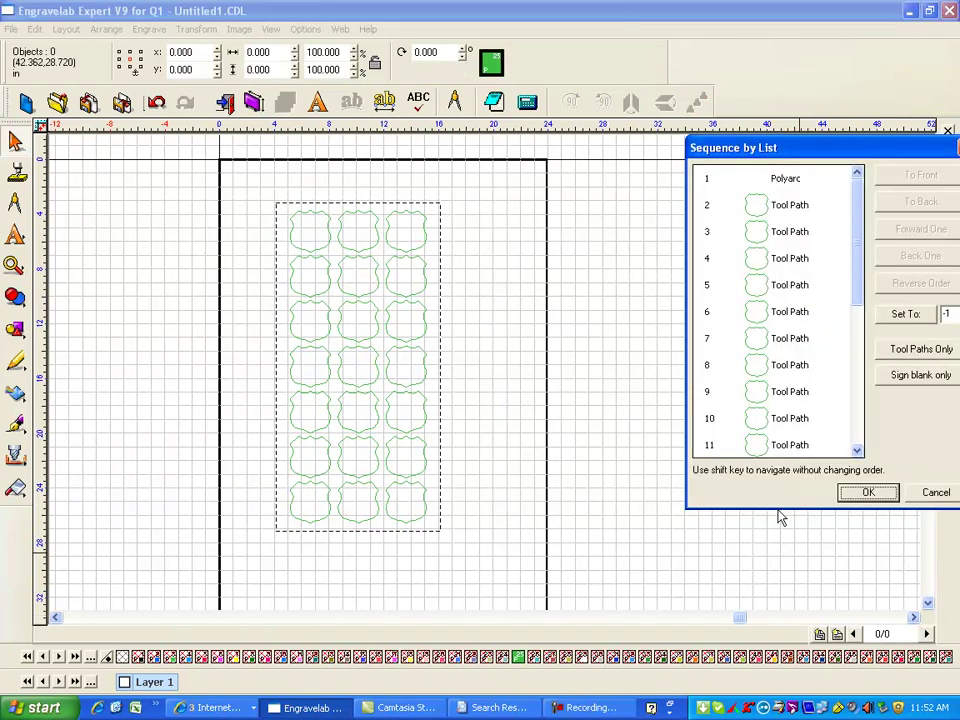
{"action": "left_click_drag", "start_coordinate": [855, 155], "coordinate": [662, 90]}
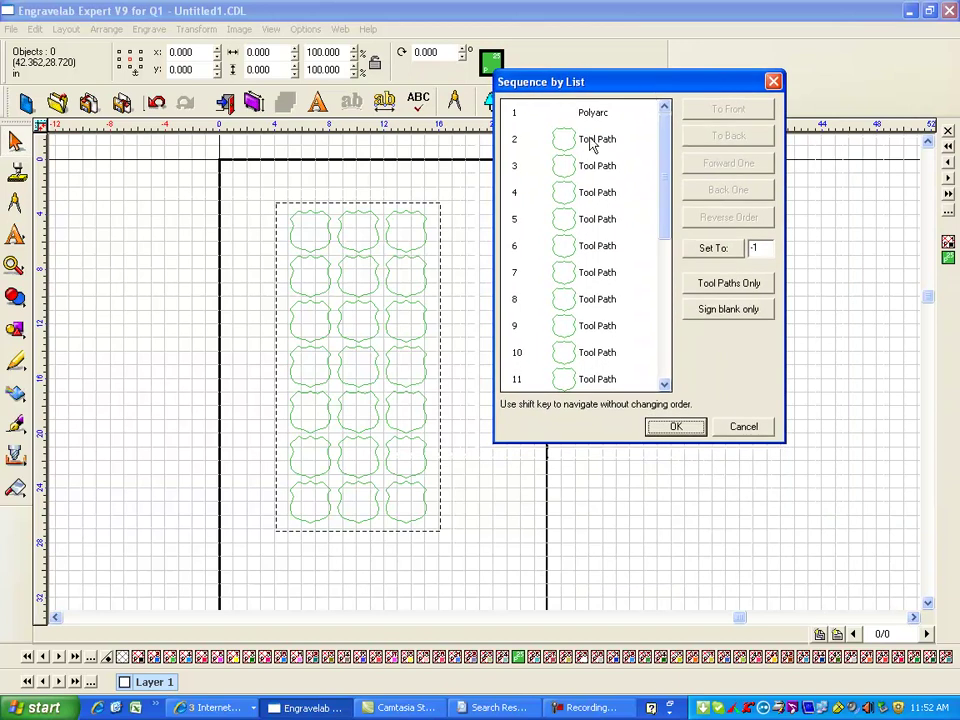
{"action": "left_click", "coordinate": [591, 141]}
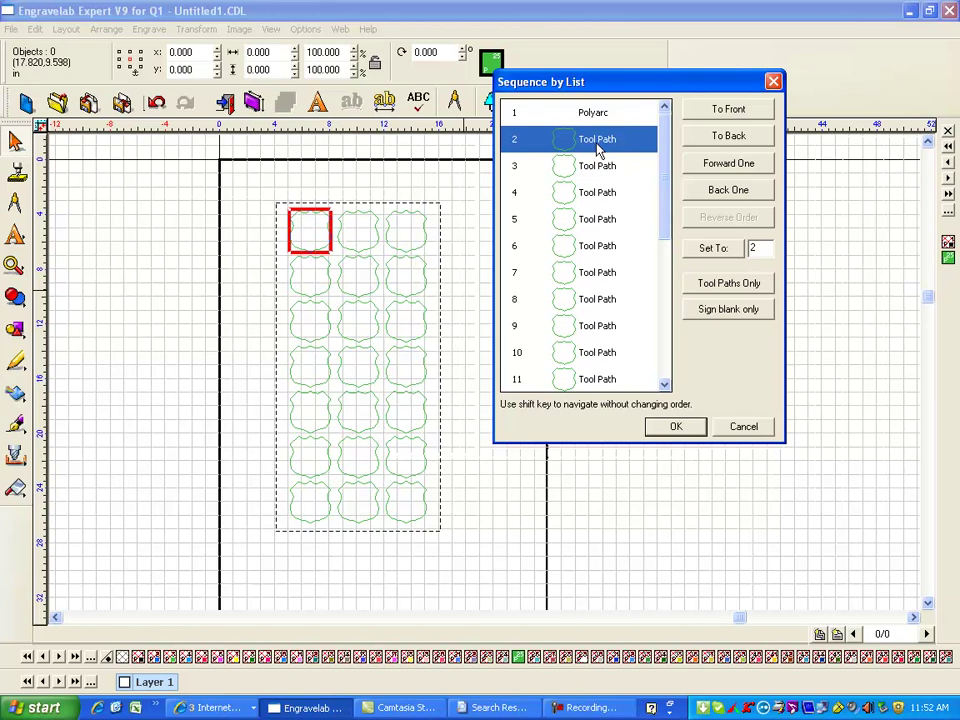
{"action": "key", "text": "Down"}
{"action": "key", "text": "Down"}
{"action": "key", "text": "Down"}
{"action": "key", "text": "Down"}
{"action": "key", "text": "Down"}
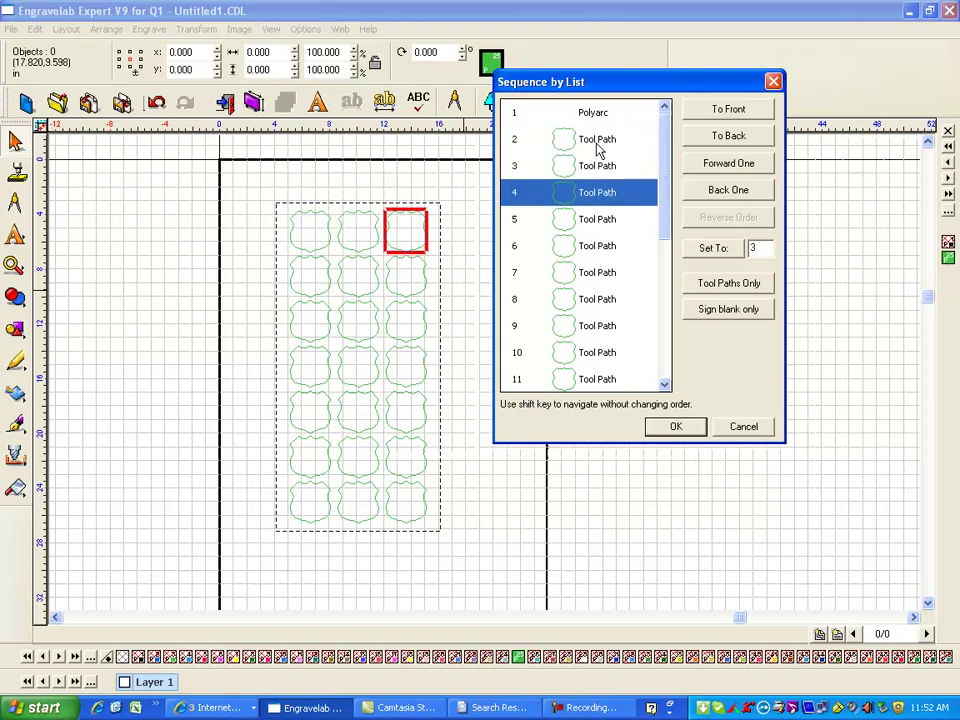
{"action": "key", "text": "Down"}
{"action": "key", "text": "Down"}
{"action": "key", "text": "Down"}
{"action": "key", "text": "Down"}
{"action": "key", "text": "Down"}
{"action": "key", "text": "Down"}
{"action": "key", "text": "Down"}
{"action": "key", "text": "Down"}
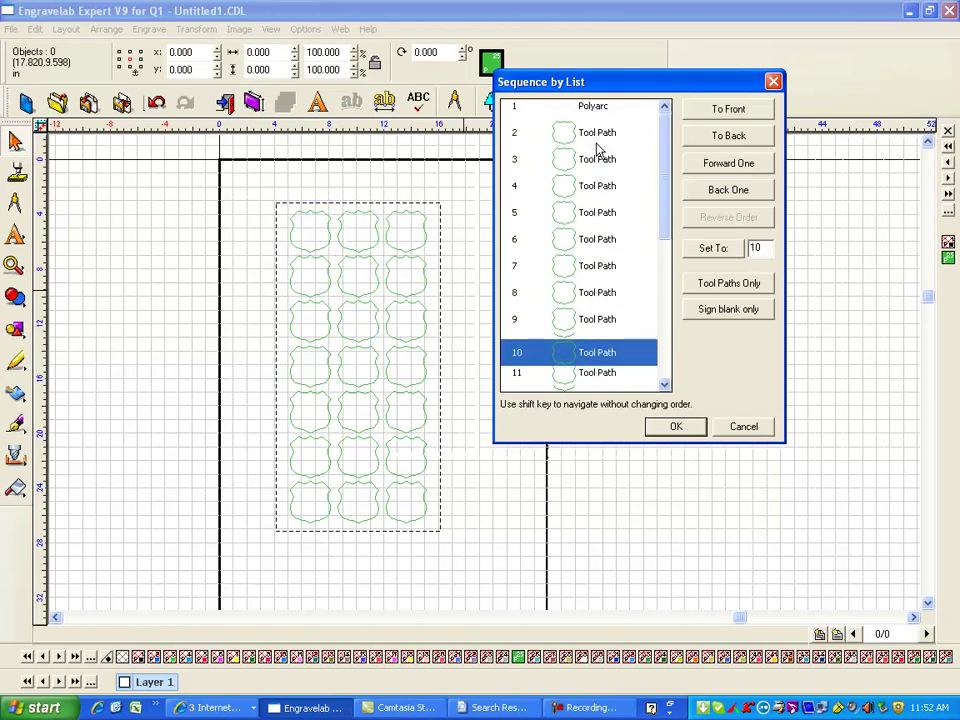
{"action": "key", "text": "Down"}
{"action": "key", "text": "Down"}
{"action": "key", "text": "Down"}
{"action": "key", "text": "Down"}
{"action": "key", "text": "Down"}
{"action": "key", "text": "Down"}
{"action": "key", "text": "Down"}
{"action": "key", "text": "Down"}
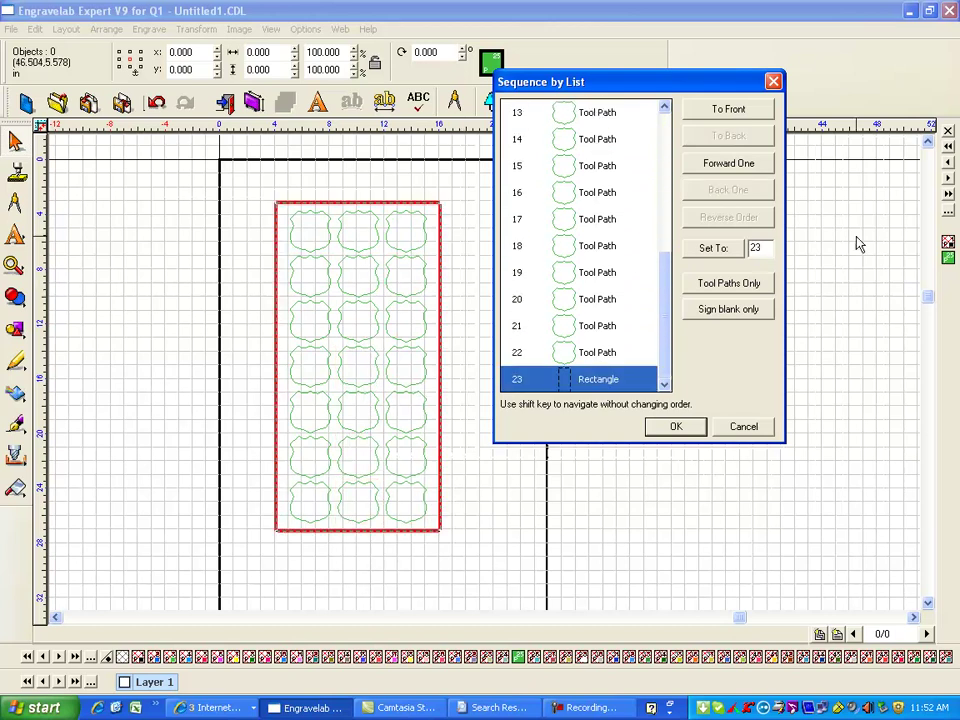
Step: Close the sequence list, zoom into the top-left shield, and start editing it, answering Yes to Instant Replay
{"action": "left_click", "coordinate": [676, 427]}
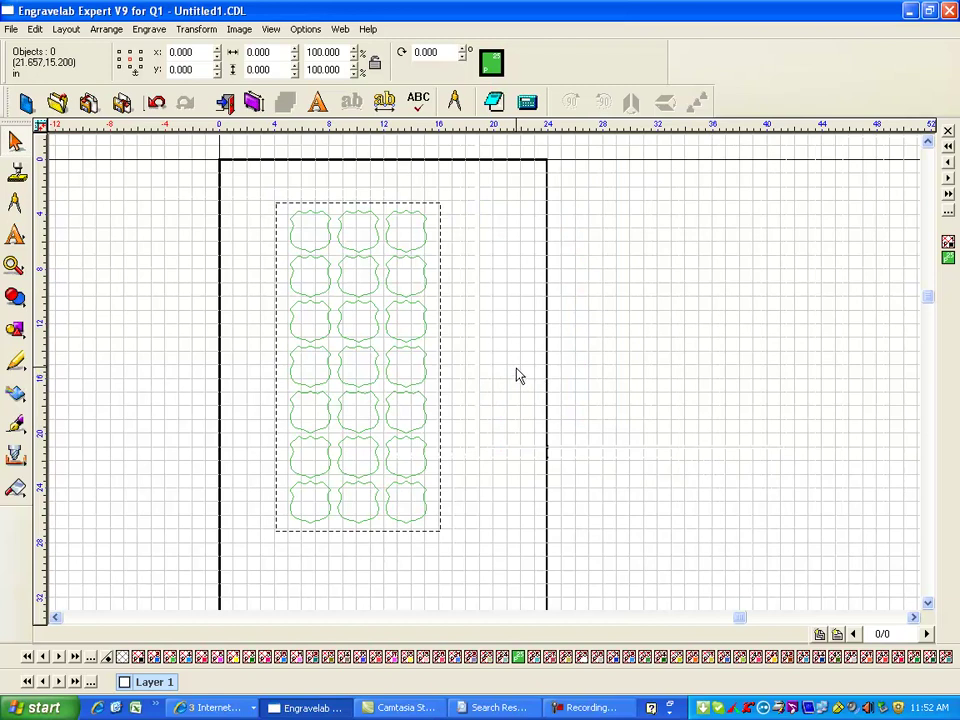
{"action": "left_click", "coordinate": [14, 265]}
{"action": "left_click", "coordinate": [64, 270]}
{"action": "left_click_drag", "start_coordinate": [276, 206], "coordinate": [360, 268]}
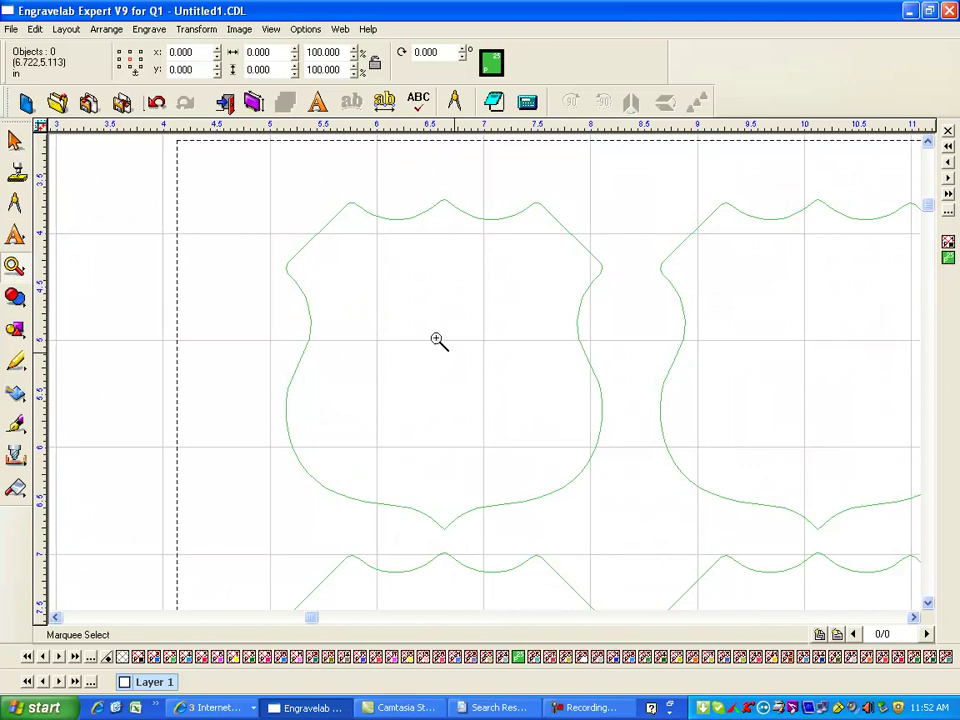
{"action": "left_click", "coordinate": [15, 140]}
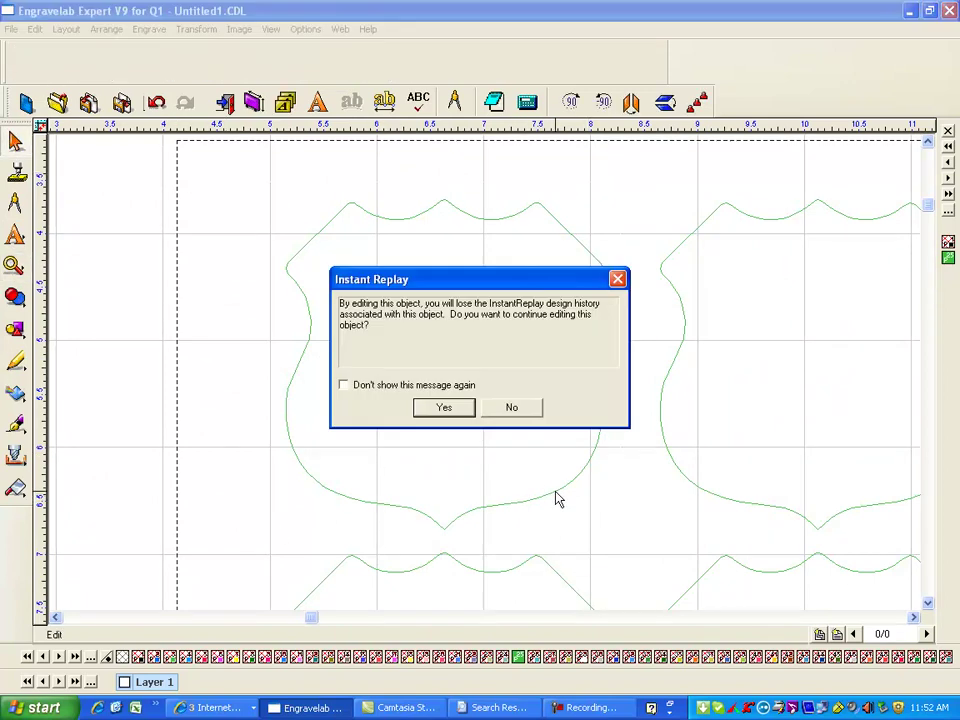
{"action": "left_click", "coordinate": [443, 408]}
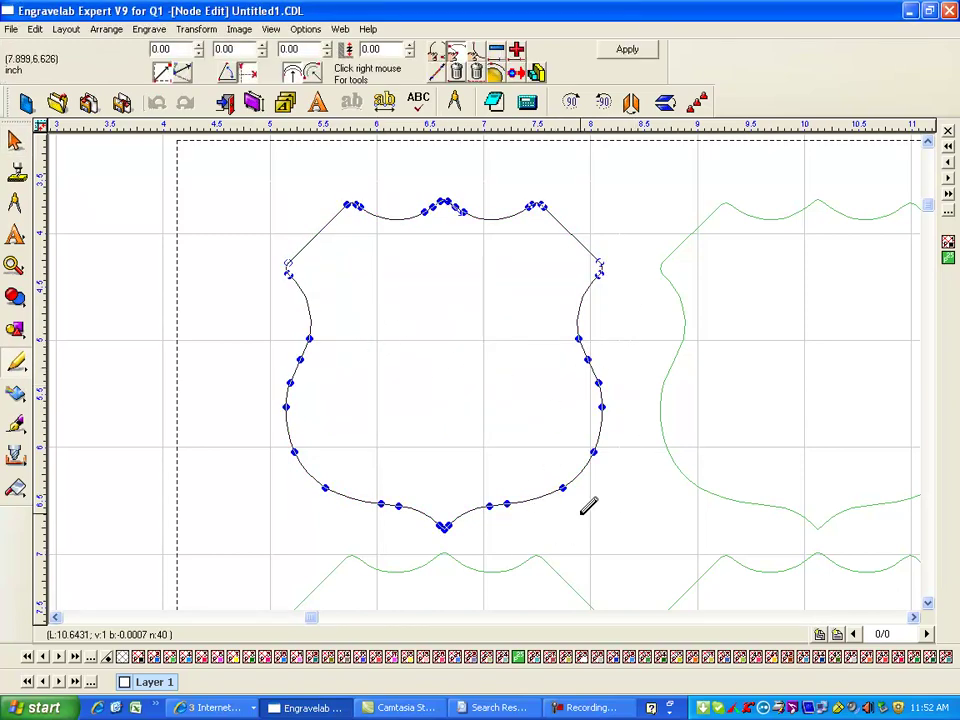
Step: Zoom closer on the shield outline and select the nodes at its bottom point
{"action": "left_click", "coordinate": [15, 265]}
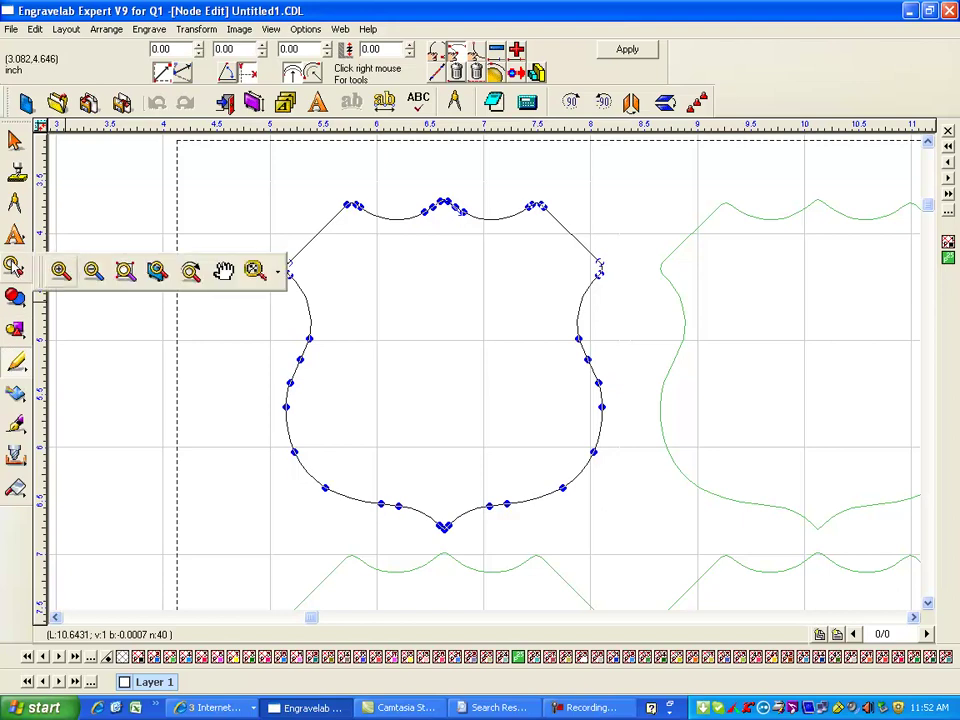
{"action": "left_click", "coordinate": [59, 271]}
{"action": "left_click_drag", "start_coordinate": [424, 186], "coordinate": [487, 232]}
{"action": "left_click_drag", "start_coordinate": [350, 250], "coordinate": [390, 276]}
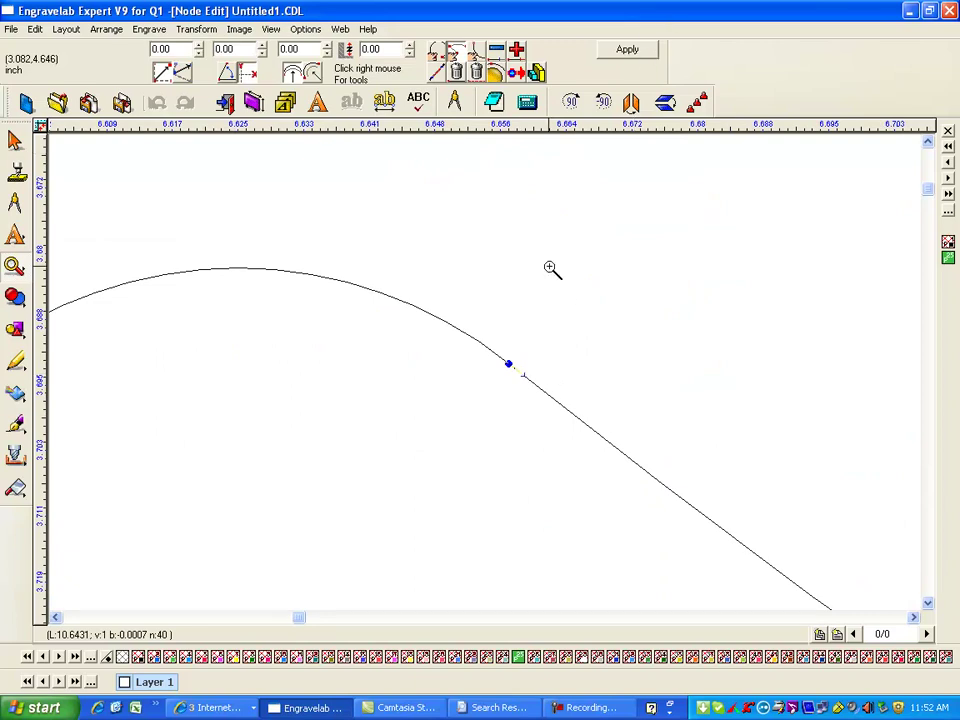
{"action": "scroll", "coordinate": [567, 305], "scroll_direction": "down", "scroll_amount": 5}
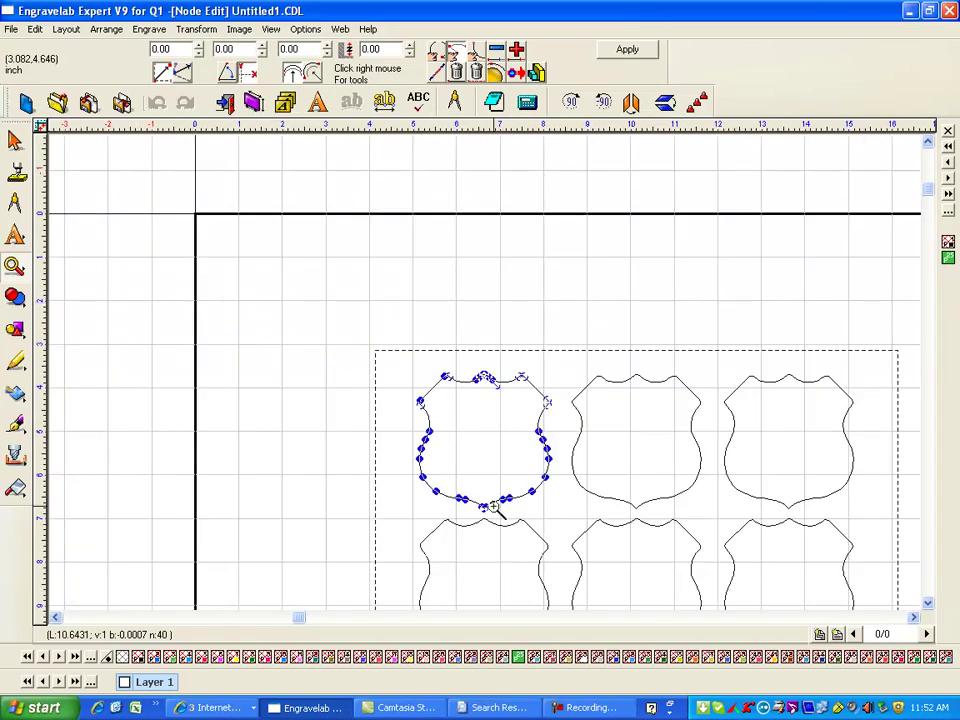
{"action": "left_click_drag", "start_coordinate": [453, 483], "coordinate": [521, 540]}
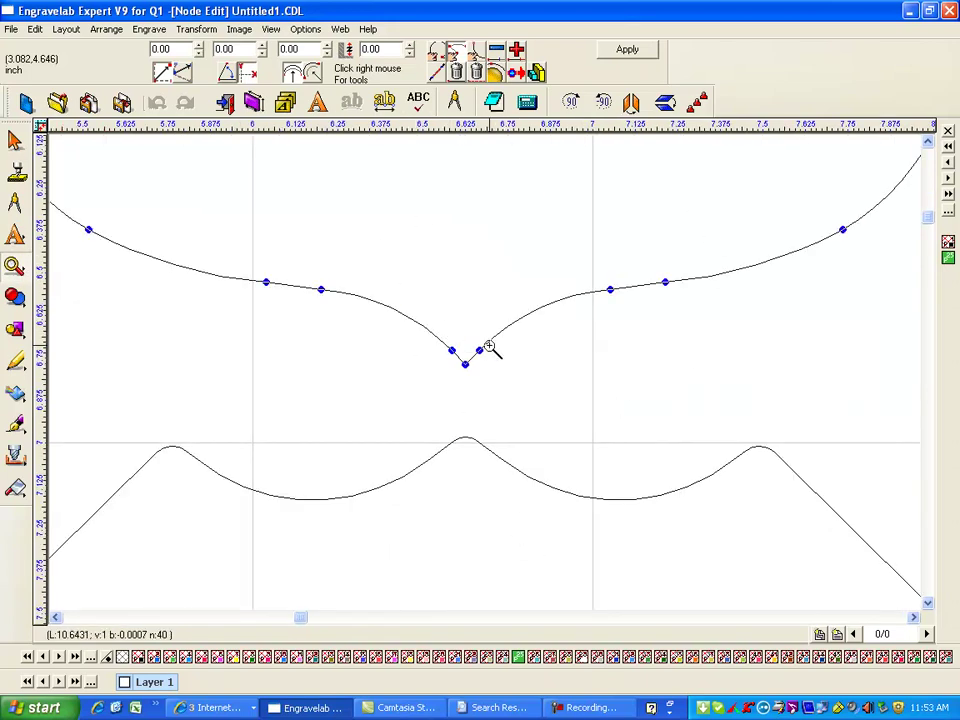
{"action": "scroll", "coordinate": [482, 350], "scroll_direction": "down", "scroll_amount": 1}
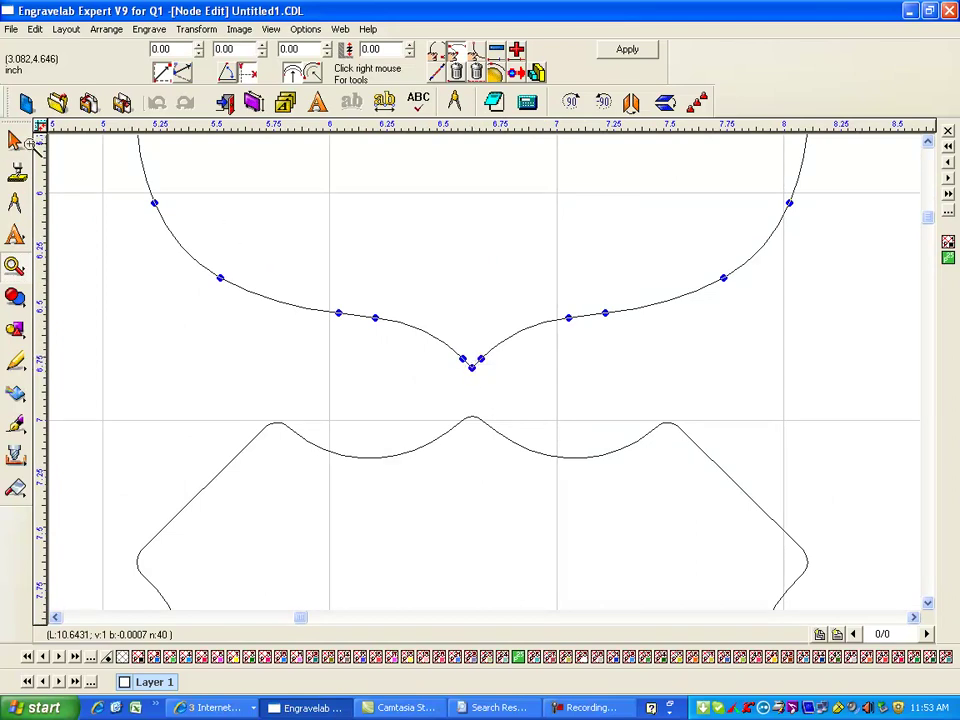
Step: Make the shield's bottom node the tool path's start point
{"action": "key", "text": "space"}
{"action": "right_click", "coordinate": [481, 359]}
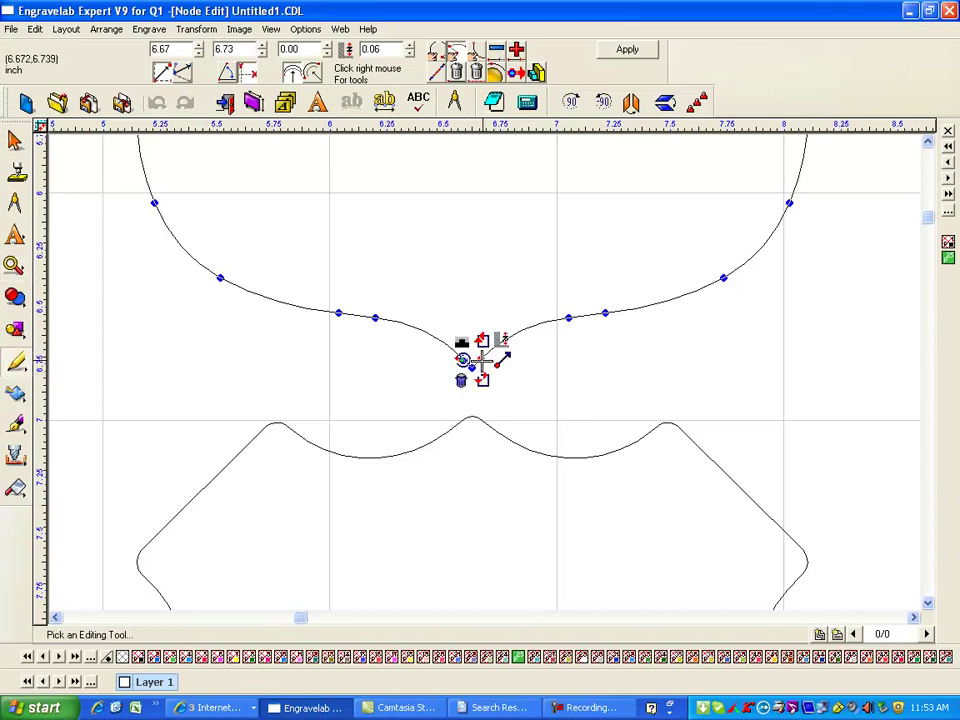
{"action": "left_click", "coordinate": [497, 358]}
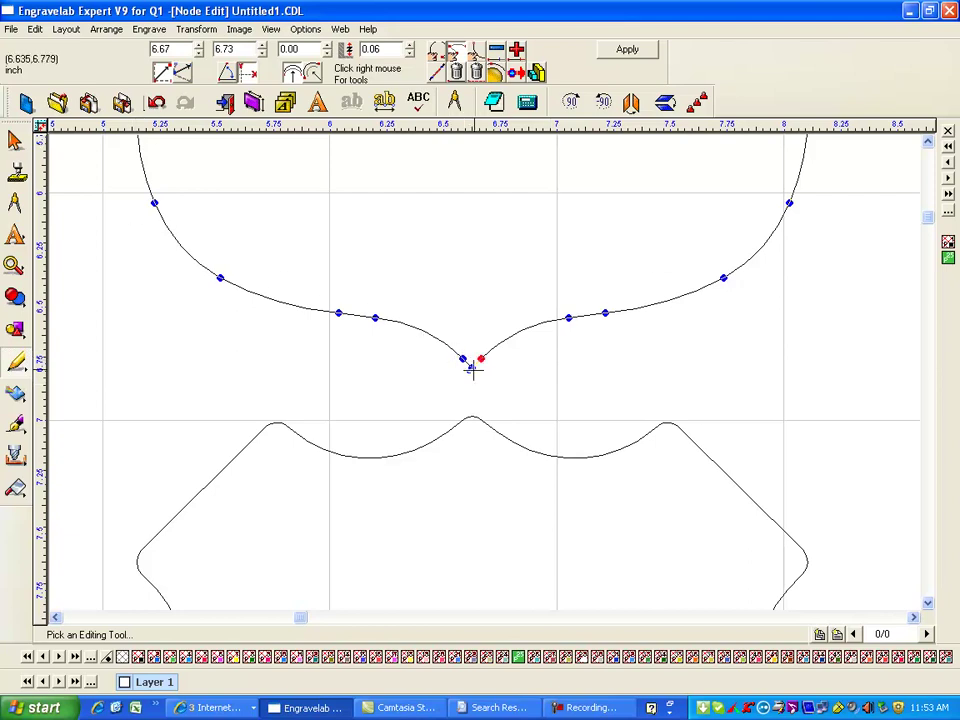
Step: Check the outline's tool path settings and apply the node edit
{"action": "left_click", "coordinate": [928, 184]}
{"action": "left_click", "coordinate": [928, 184]}
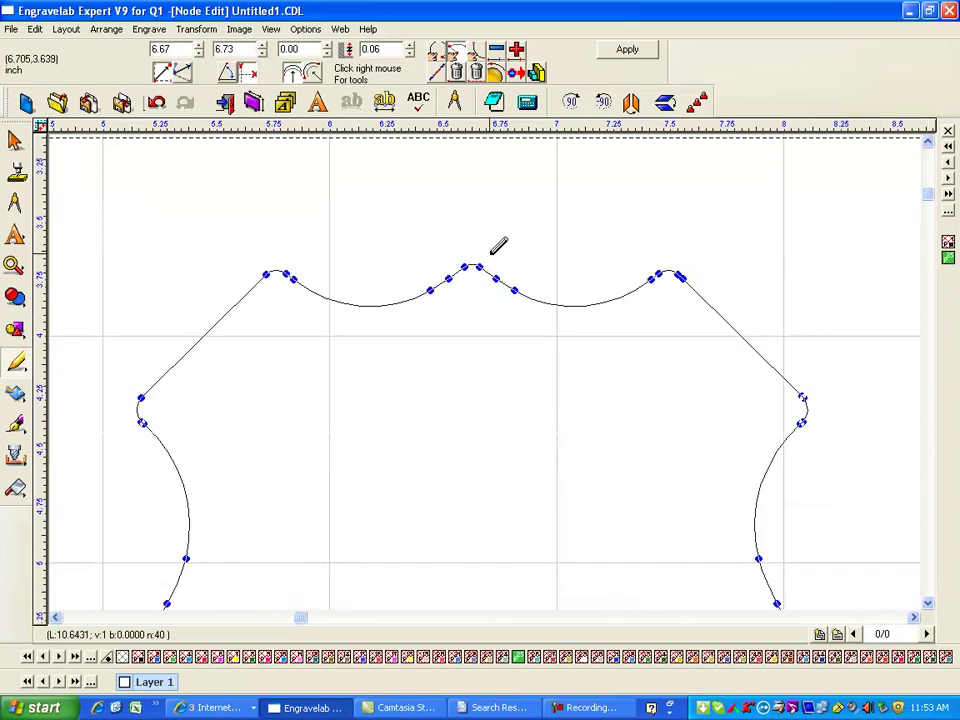
{"action": "left_click", "coordinate": [928, 604]}
{"action": "left_click", "coordinate": [928, 604]}
{"action": "left_click", "coordinate": [928, 604]}
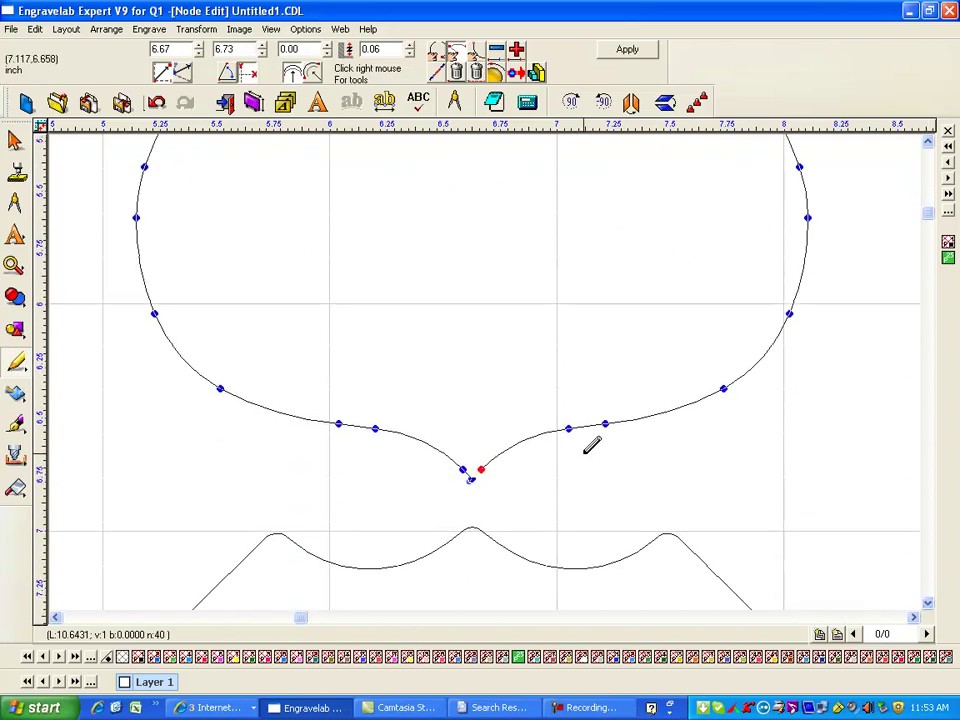
{"action": "left_click", "coordinate": [928, 142]}
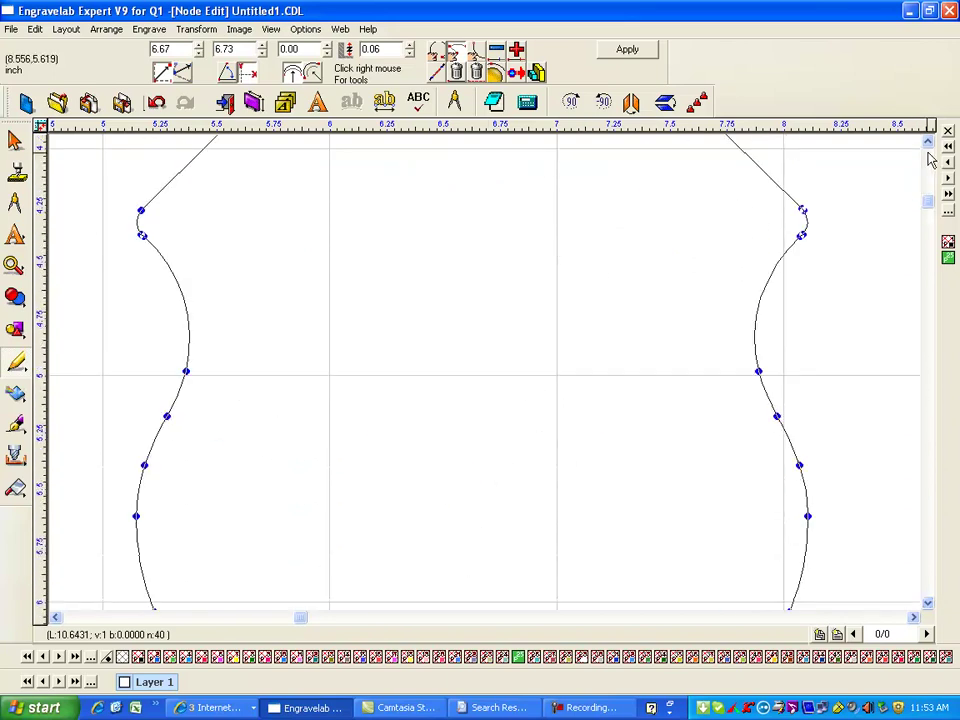
{"action": "left_click", "coordinate": [928, 142]}
{"action": "left_click", "coordinate": [928, 142]}
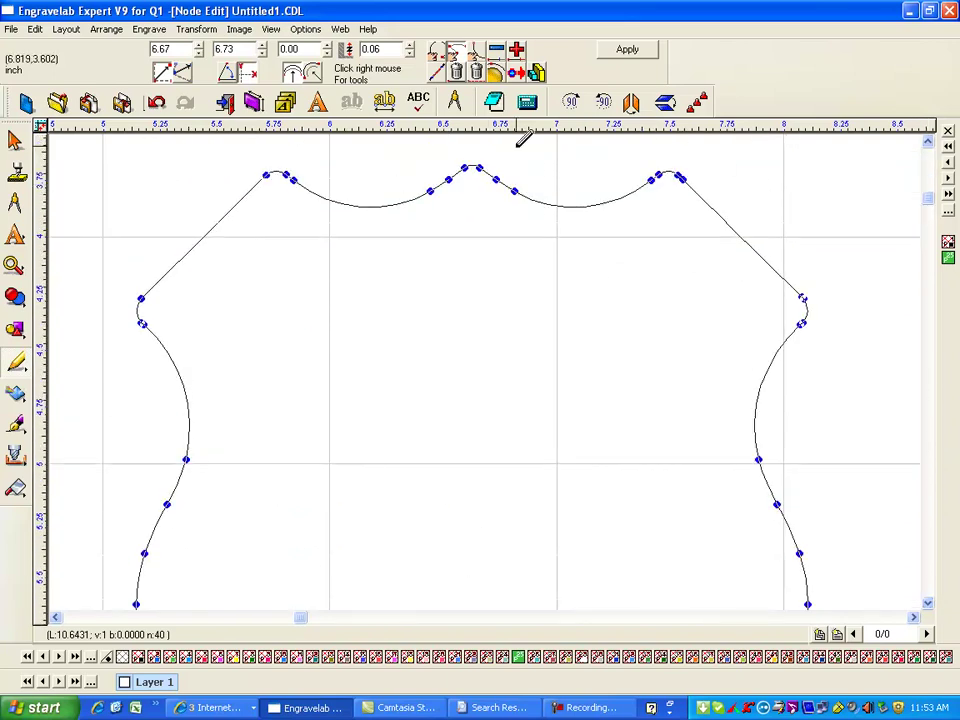
{"action": "left_click", "coordinate": [928, 603]}
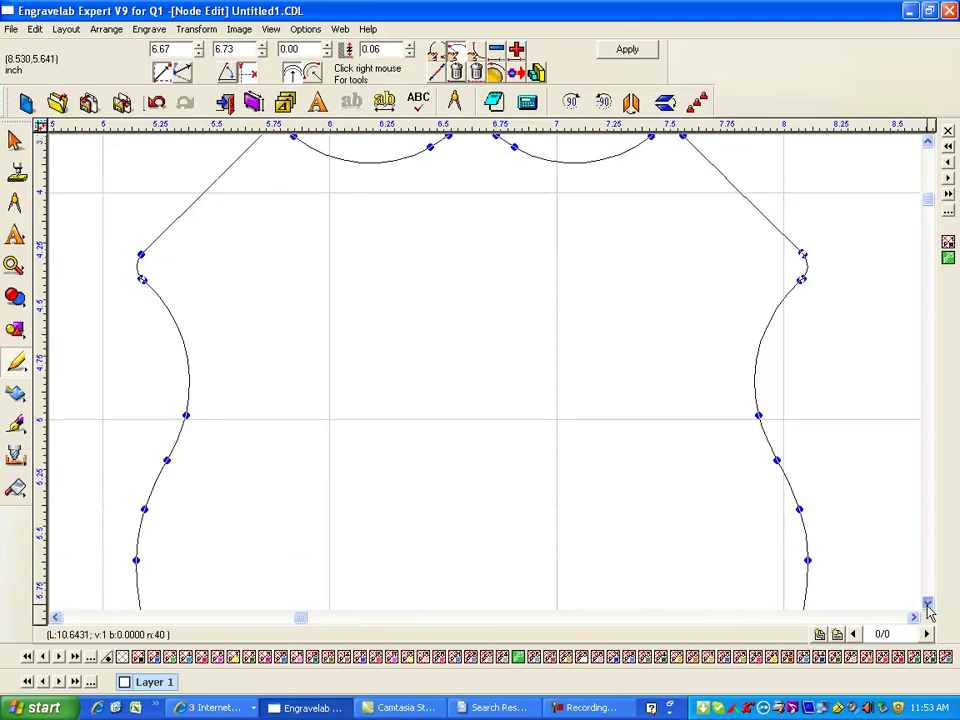
{"action": "left_click", "coordinate": [627, 49]}
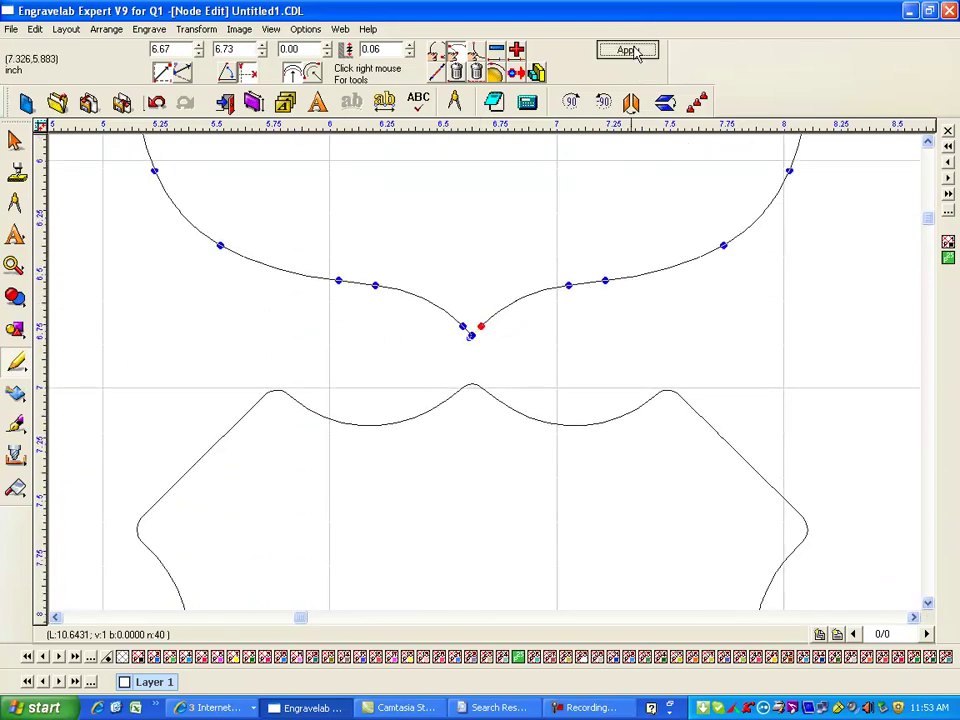
Step: Edit the nodes of the shield's upper curve and apply the change
{"action": "double_click", "coordinate": [478, 330]}
{"action": "left_click", "coordinate": [488, 377]}
{"action": "left_click", "coordinate": [484, 317]}
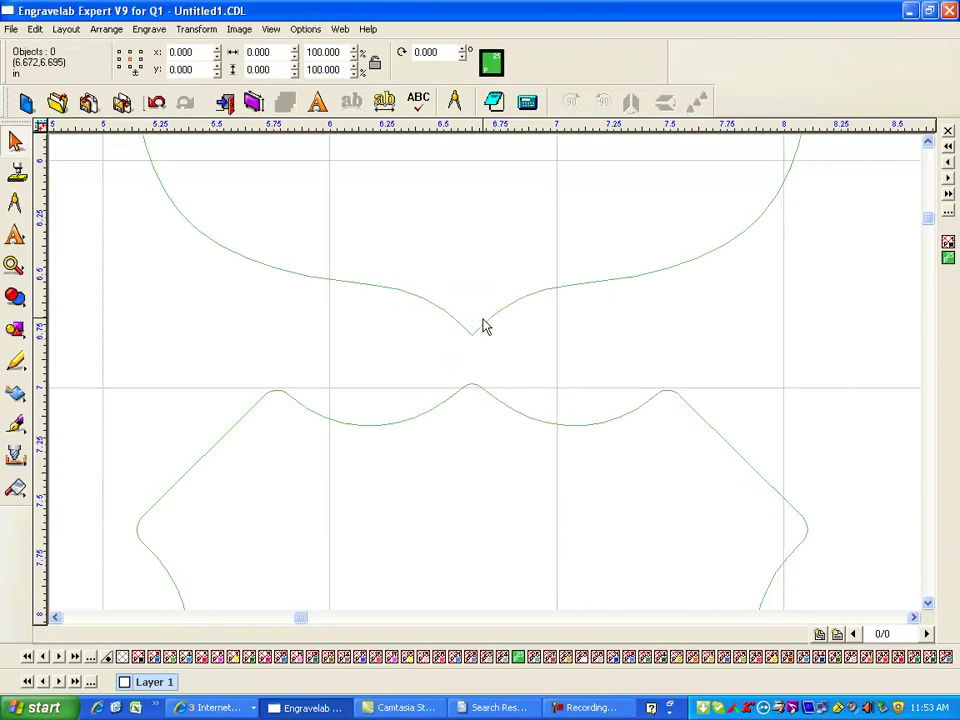
{"action": "double_click", "coordinate": [484, 321]}
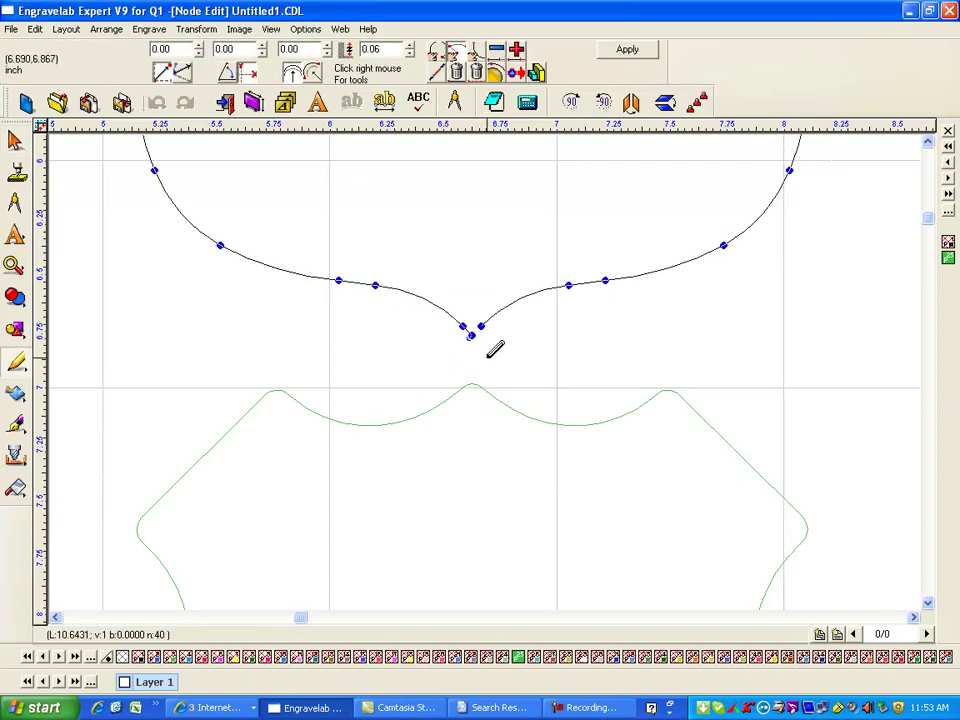
{"action": "scroll", "coordinate": [490, 352], "scroll_direction": "up", "scroll_amount": 2}
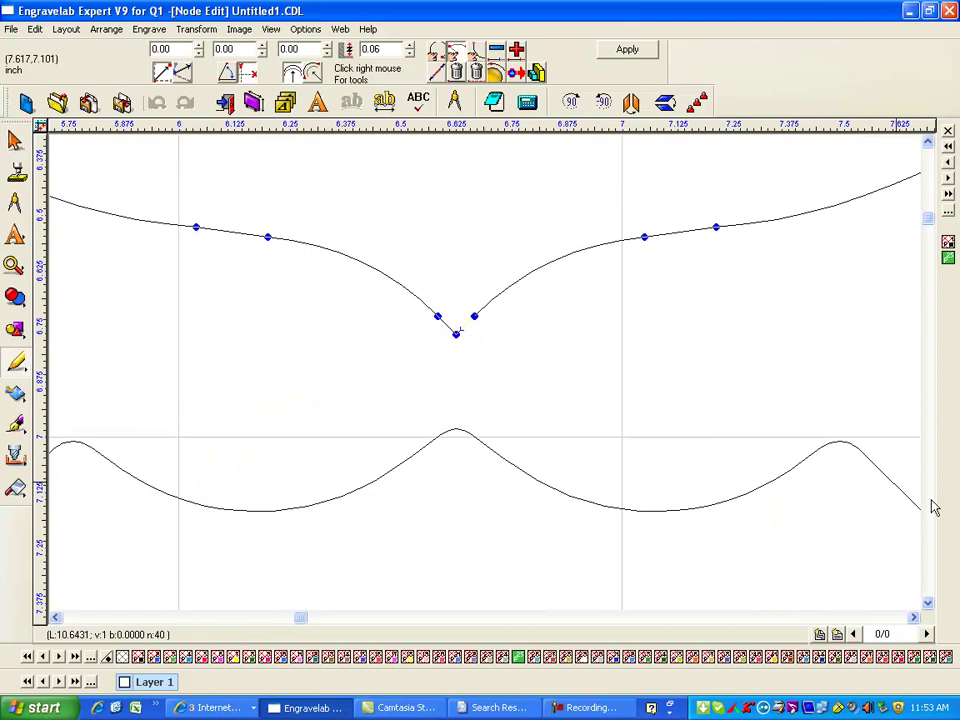
{"action": "left_click", "coordinate": [627, 49]}
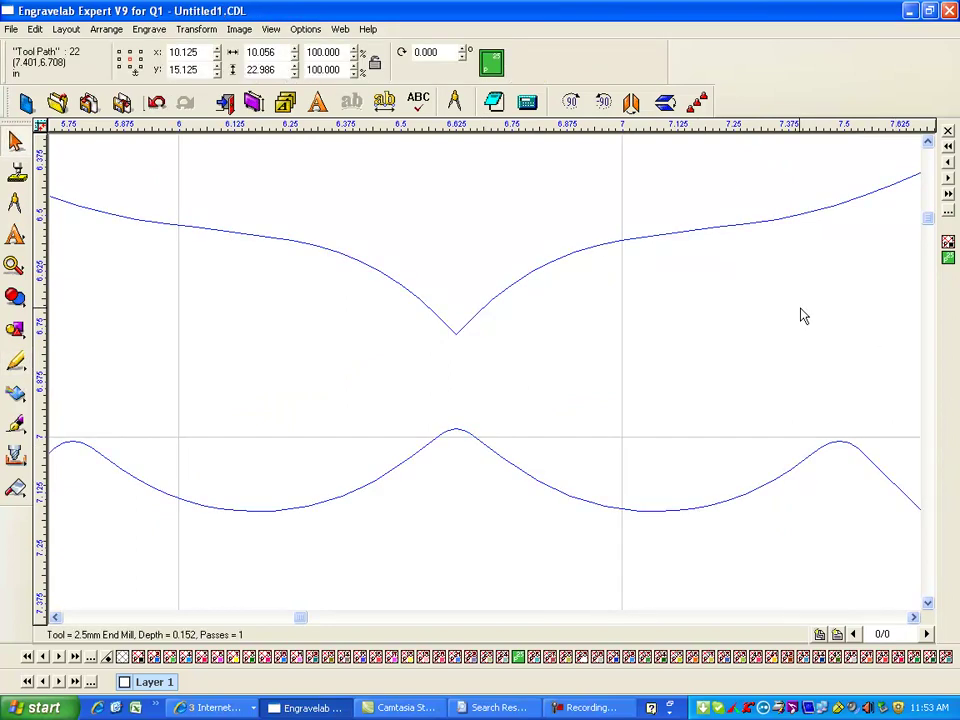
Step: Delete the right two shield columns and the six lower shields in the left column
{"action": "scroll", "coordinate": [800, 316], "scroll_direction": "down", "scroll_amount": 3}
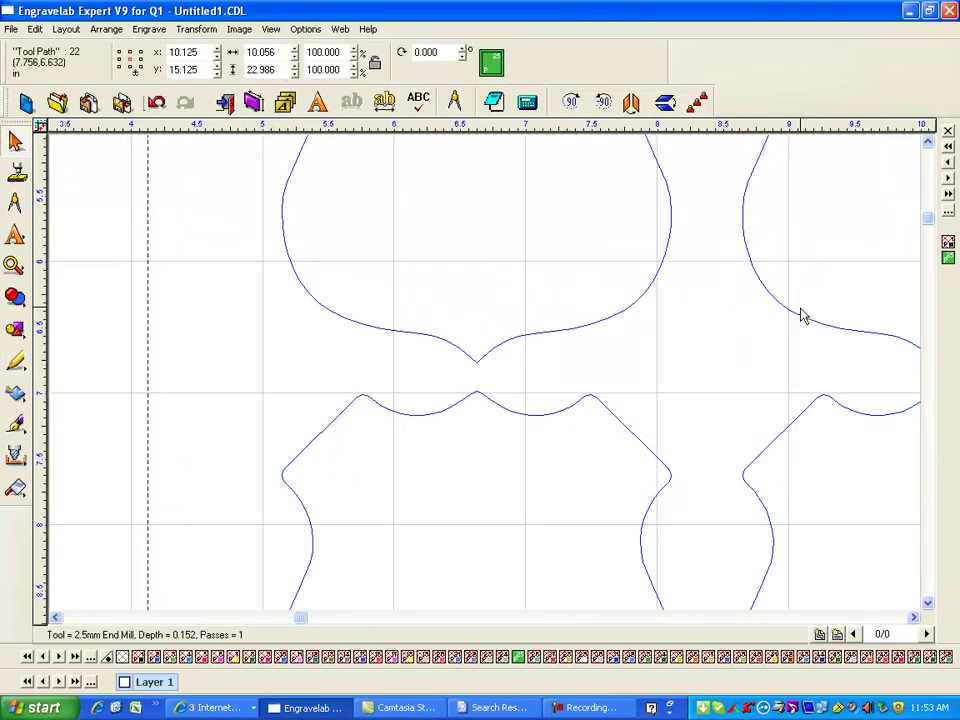
{"action": "scroll", "coordinate": [800, 316], "scroll_direction": "down", "scroll_amount": 5}
{"action": "left_click", "coordinate": [545, 162]}
{"action": "left_click_drag", "start_coordinate": [543, 166], "coordinate": [455, 461]}
{"action": "key", "text": "Delete"}
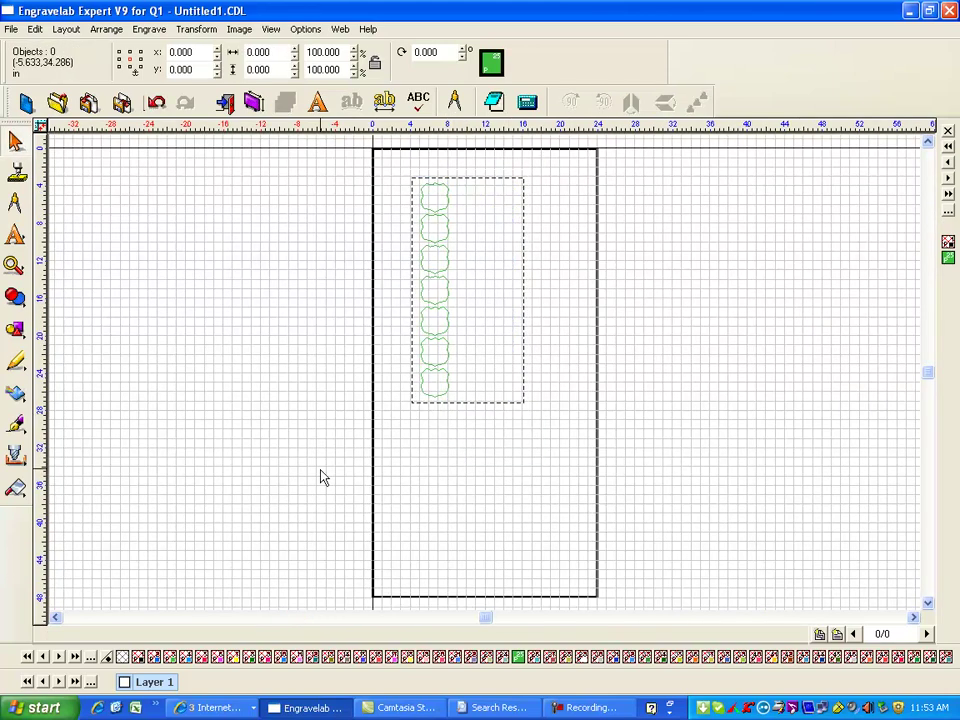
{"action": "left_click_drag", "start_coordinate": [319, 469], "coordinate": [620, 257]}
{"action": "key", "text": "Delete"}
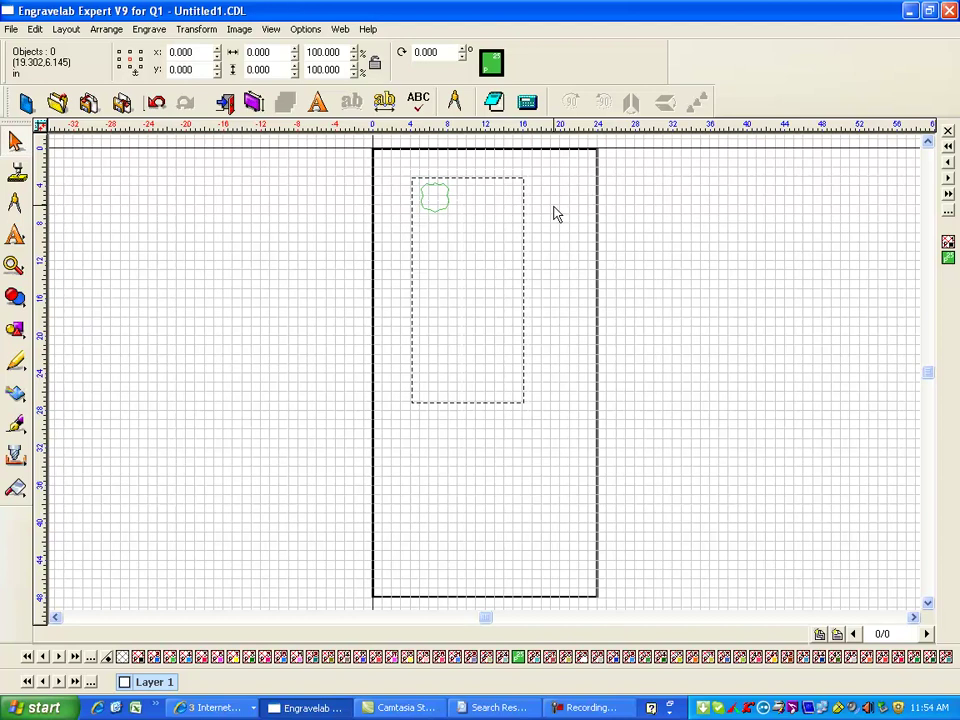
Step: Add a letter E text object on the material, enlarge it and move it up-left
{"action": "left_click", "coordinate": [15, 234]}
{"action": "left_click", "coordinate": [94, 243]}
{"action": "left_click", "coordinate": [479, 453]}
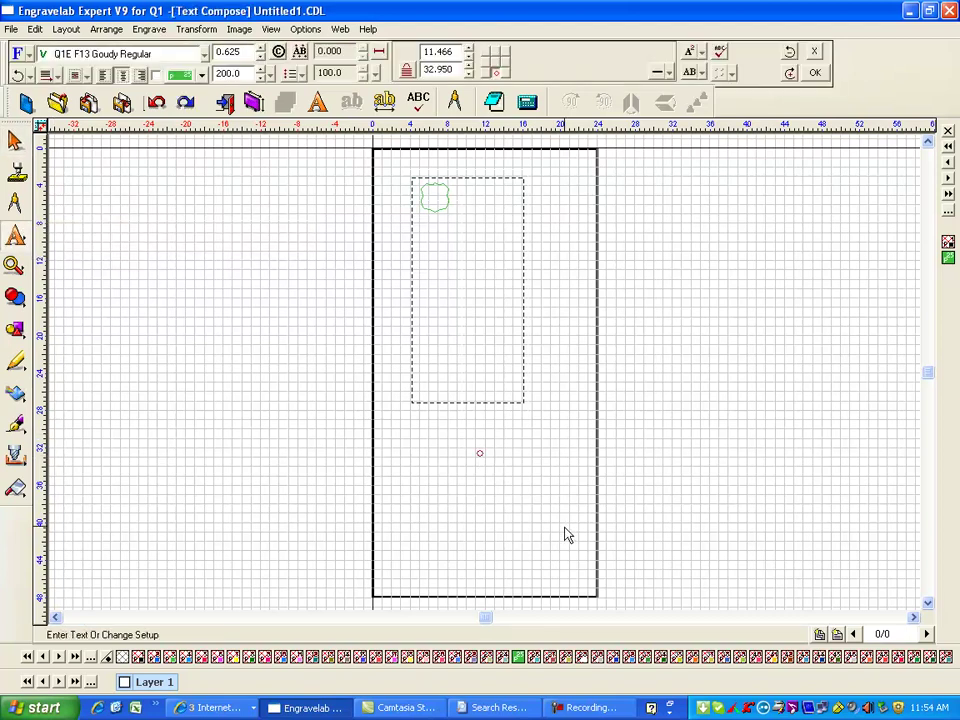
{"action": "left_click", "coordinate": [15, 141]}
{"action": "left_click_drag", "start_coordinate": [485, 450], "coordinate": [602, 356]}
{"action": "left_click_drag", "start_coordinate": [540, 391], "coordinate": [478, 354]}
Step: Change the letter E to a new font in Text Compose
{"action": "double_click", "coordinate": [440, 400]}
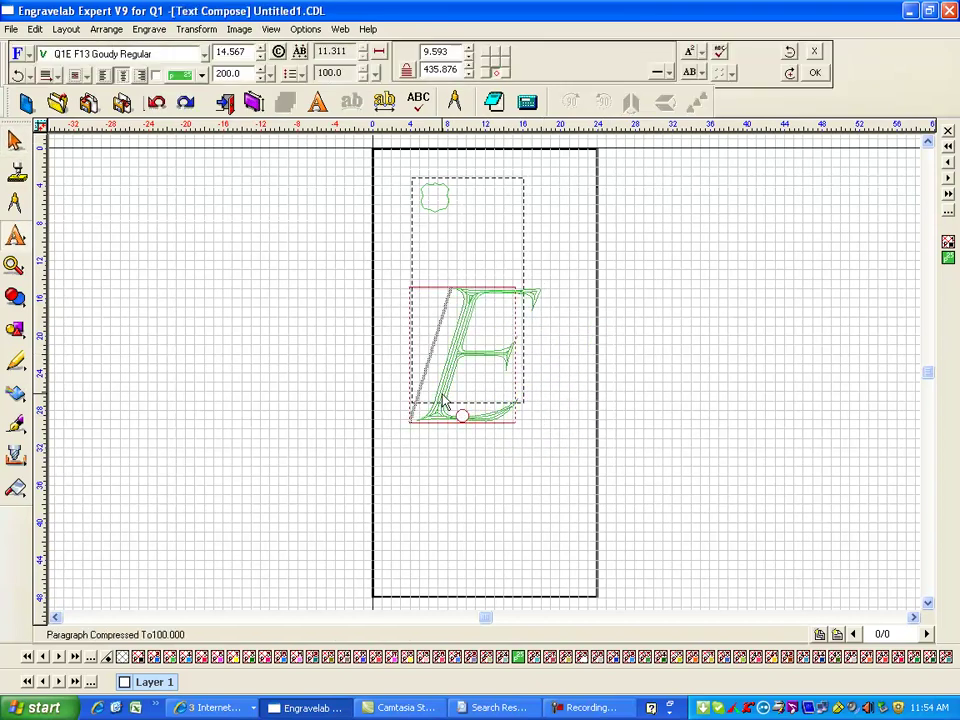
{"action": "left_click_drag", "start_coordinate": [433, 396], "coordinate": [583, 389]}
{"action": "left_click", "coordinate": [205, 54]}
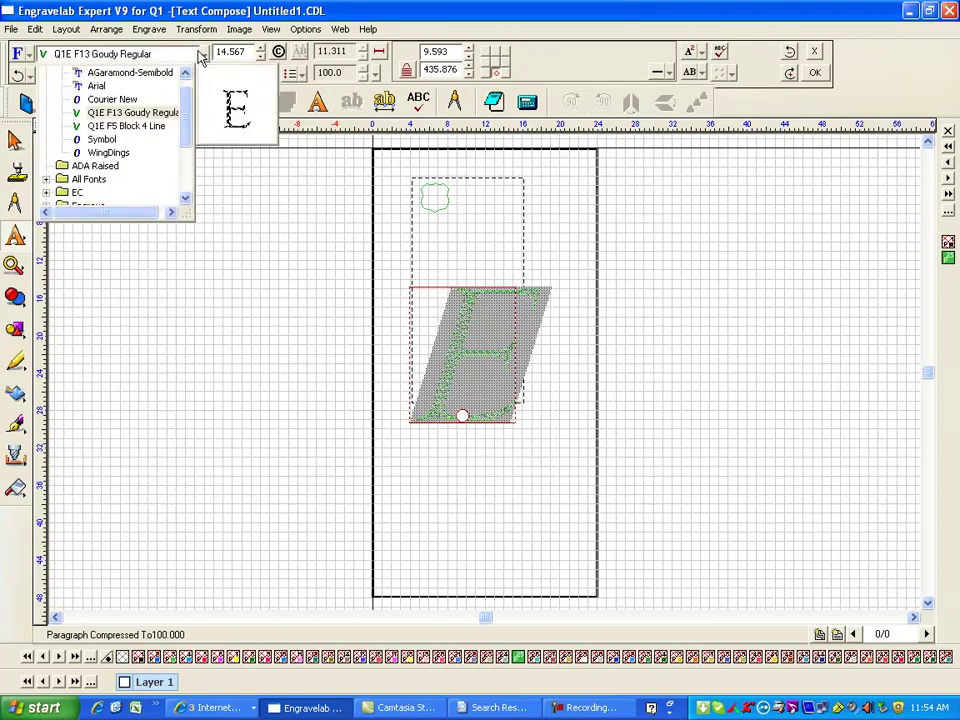
{"action": "left_click", "coordinate": [98, 96]}
{"action": "left_click", "coordinate": [636, 497]}
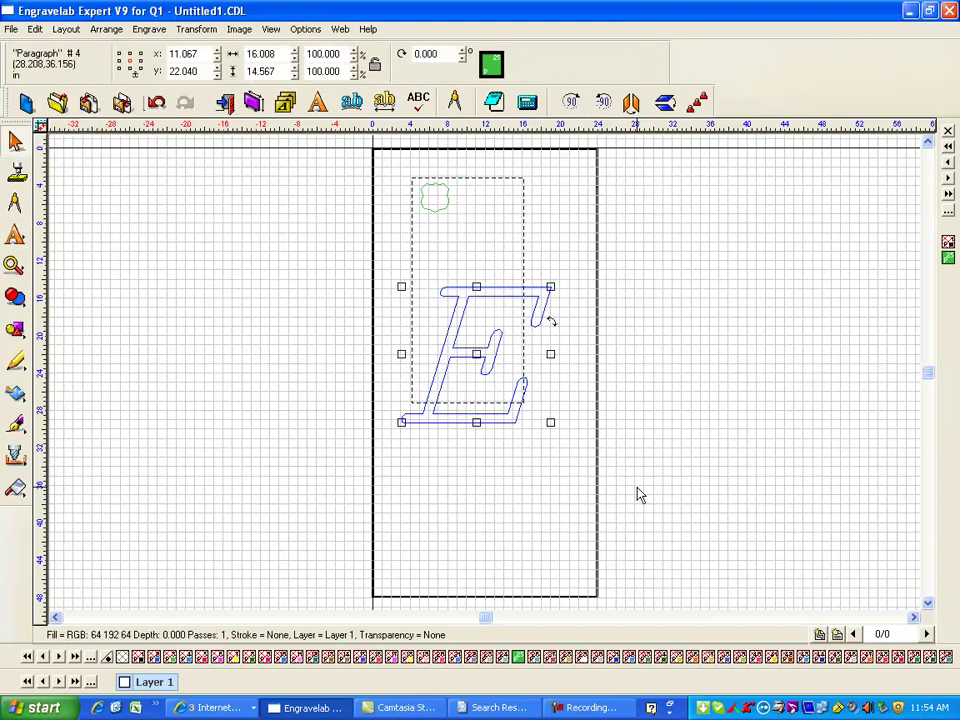
Step: Set the E to no fill and drag it down near the material's bottom
{"action": "left_click", "coordinate": [610, 508]}
{"action": "left_click", "coordinate": [491, 355]}
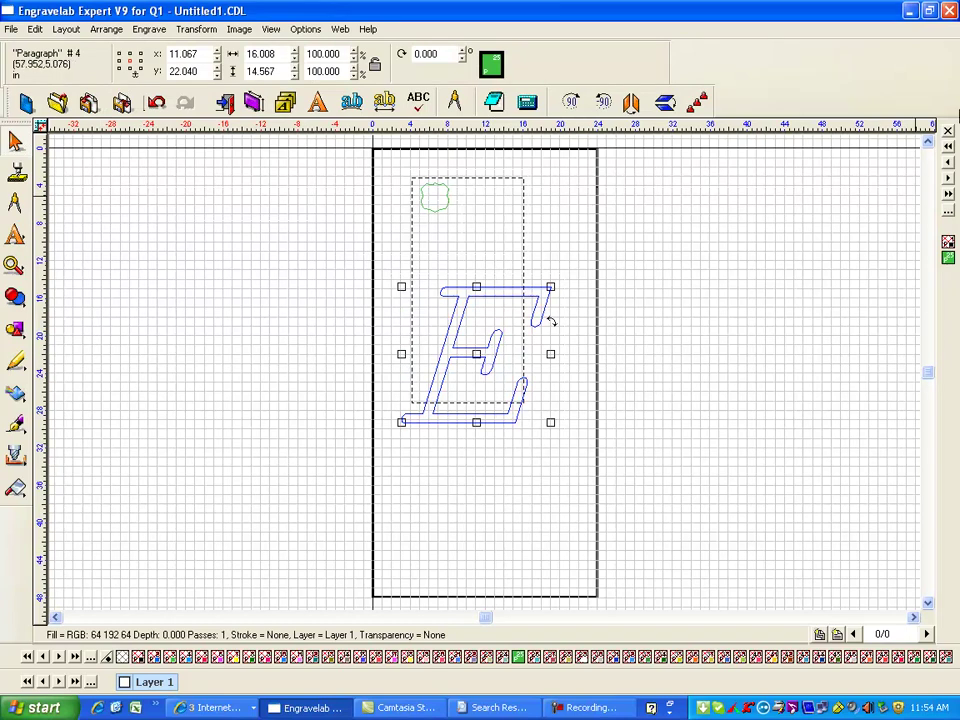
{"action": "left_click", "coordinate": [947, 244]}
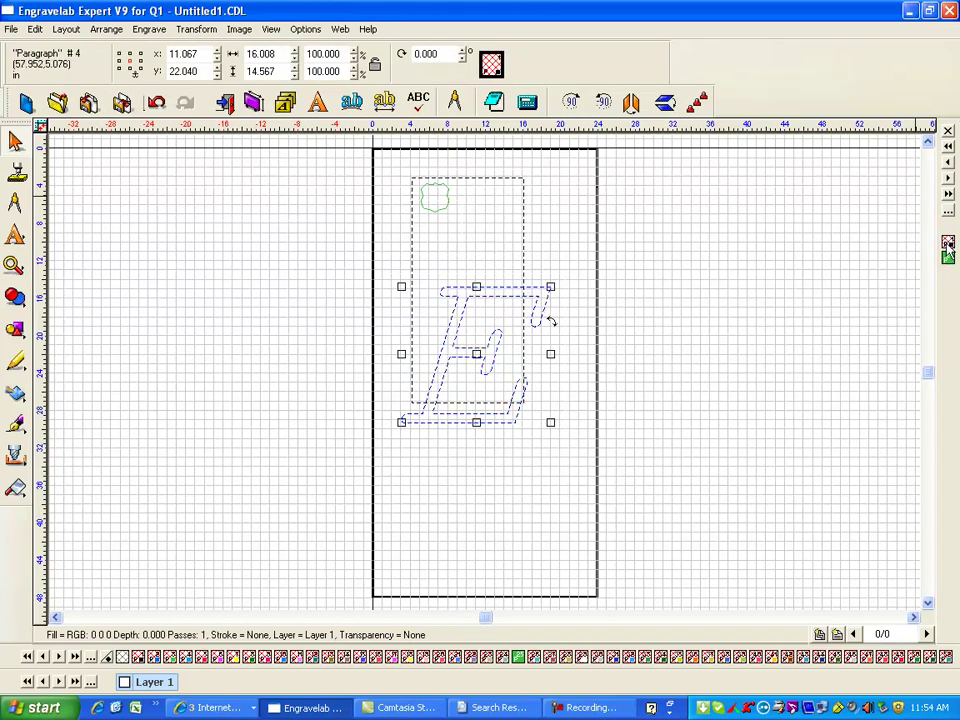
{"action": "left_click", "coordinate": [550, 320]}
{"action": "left_click_drag", "start_coordinate": [469, 330], "coordinate": [480, 478]}
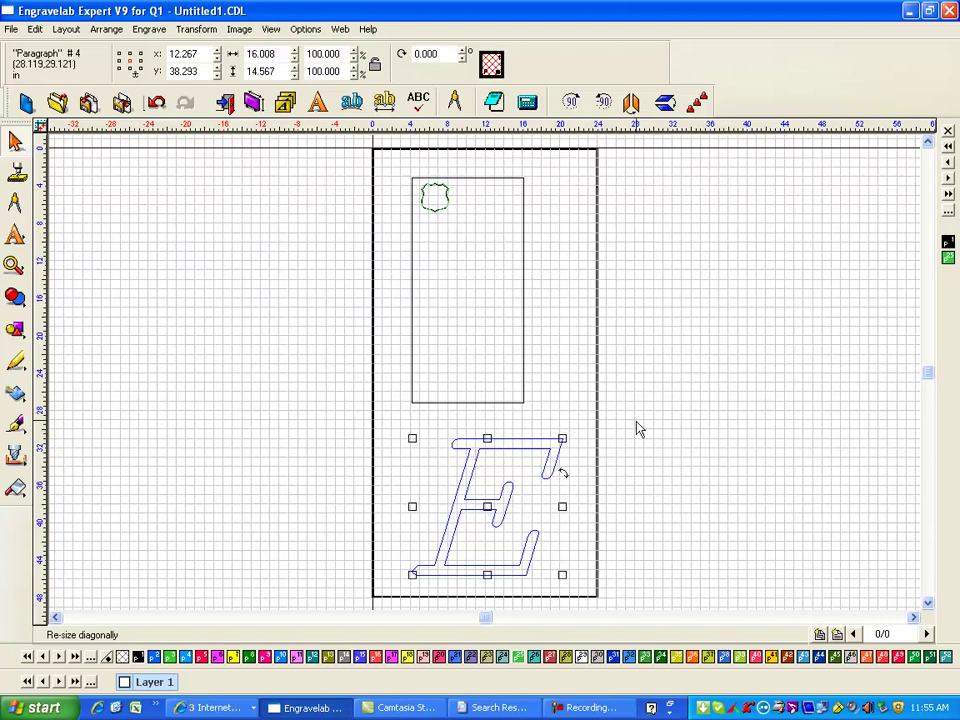
Step: Delete the letter E and marquee-select the shield
{"action": "key", "text": "Delete"}
{"action": "left_click_drag", "start_coordinate": [375, 279], "coordinate": [527, 160]}
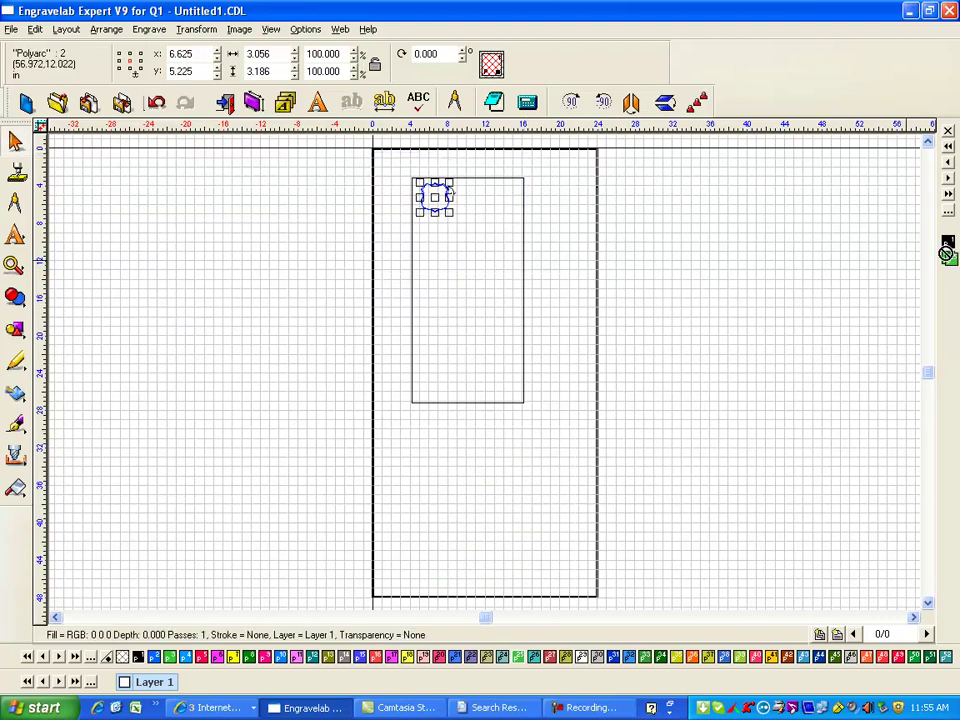
{"action": "left_click_drag", "start_coordinate": [302, 268], "coordinate": [546, 114]}
Step: Array the shield with Total X 3 and Total Y 7, then select all 21 copies
{"action": "left_click", "coordinate": [450, 99]}
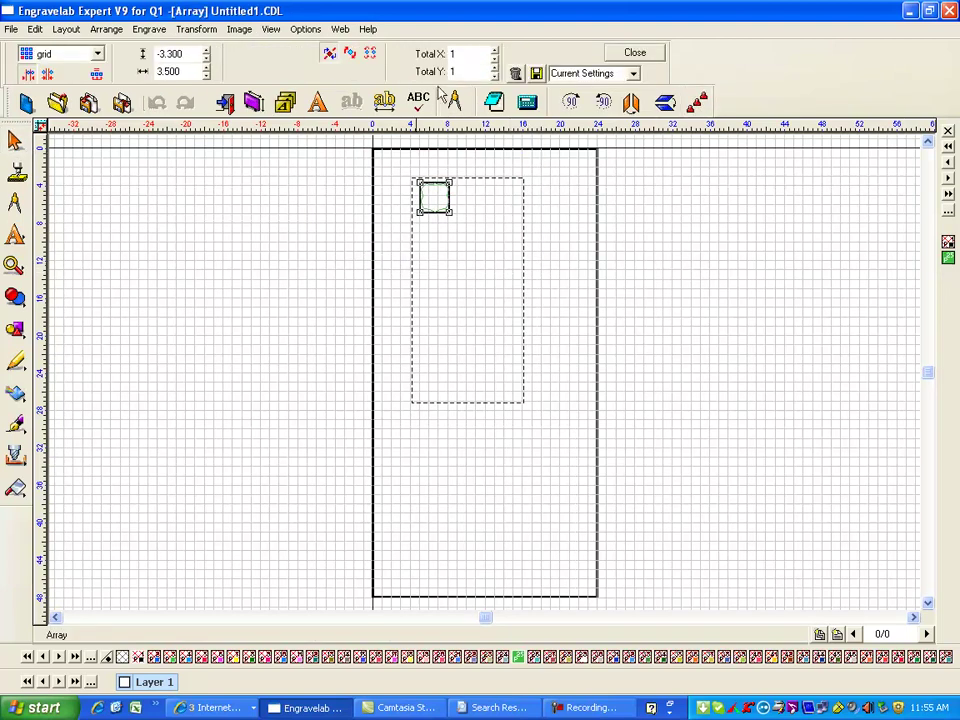
{"action": "left_click", "coordinate": [494, 54]}
{"action": "left_click", "coordinate": [494, 69]}
{"action": "left_click", "coordinate": [494, 69]}
{"action": "left_click", "coordinate": [494, 69]}
{"action": "left_click", "coordinate": [494, 69]}
{"action": "left_click", "coordinate": [494, 69]}
{"action": "left_click", "coordinate": [494, 69]}
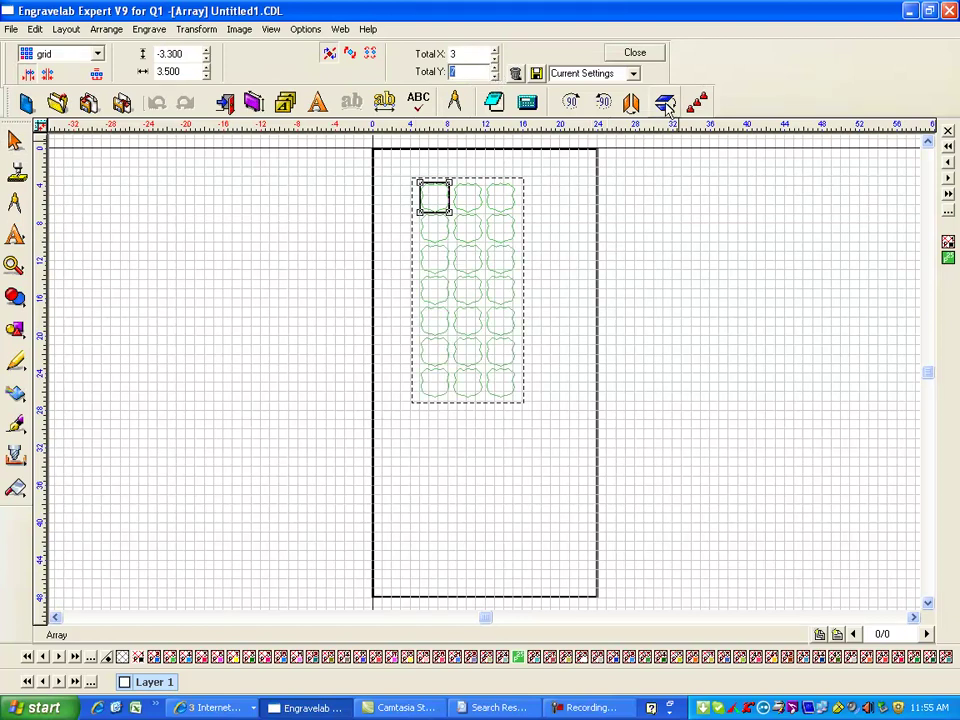
{"action": "key", "text": "Return"}
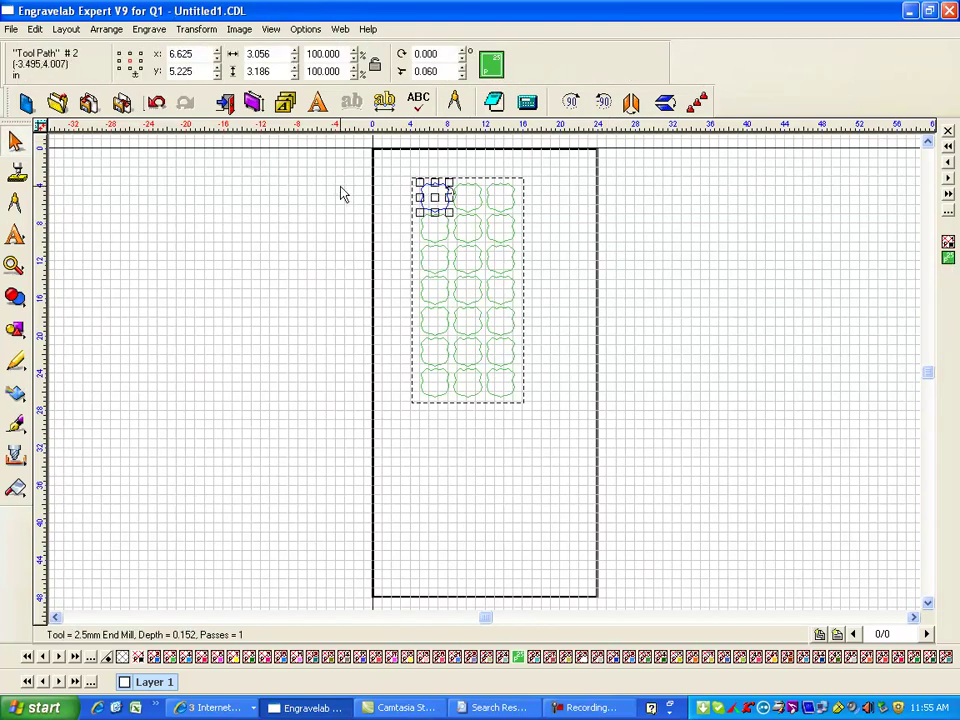
{"action": "left_click_drag", "start_coordinate": [336, 161], "coordinate": [666, 508]}
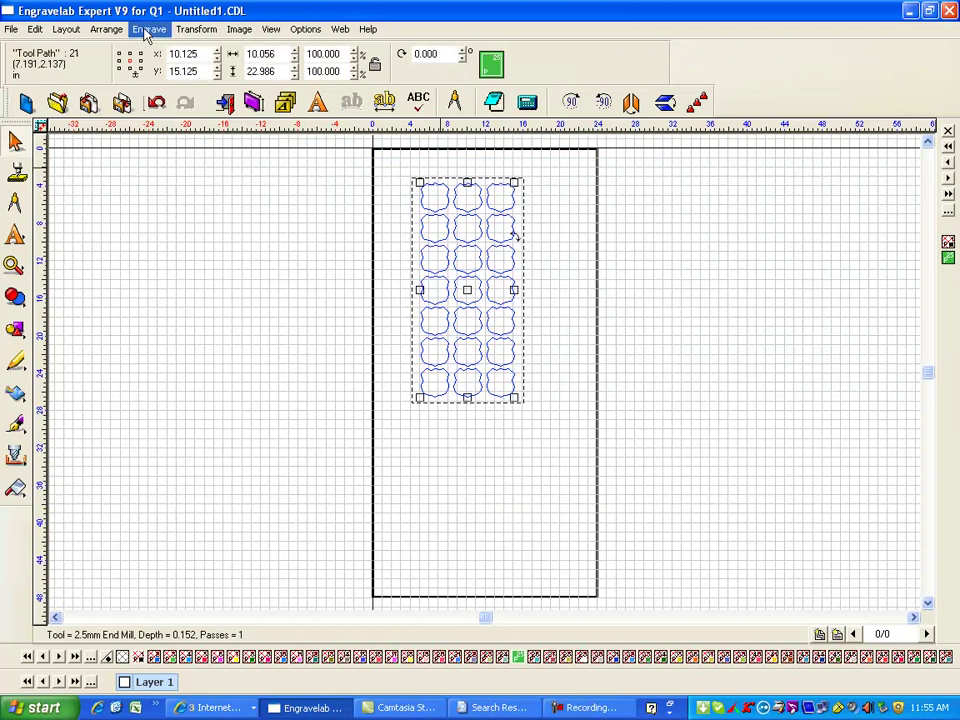
{"action": "left_click", "coordinate": [146, 29]}
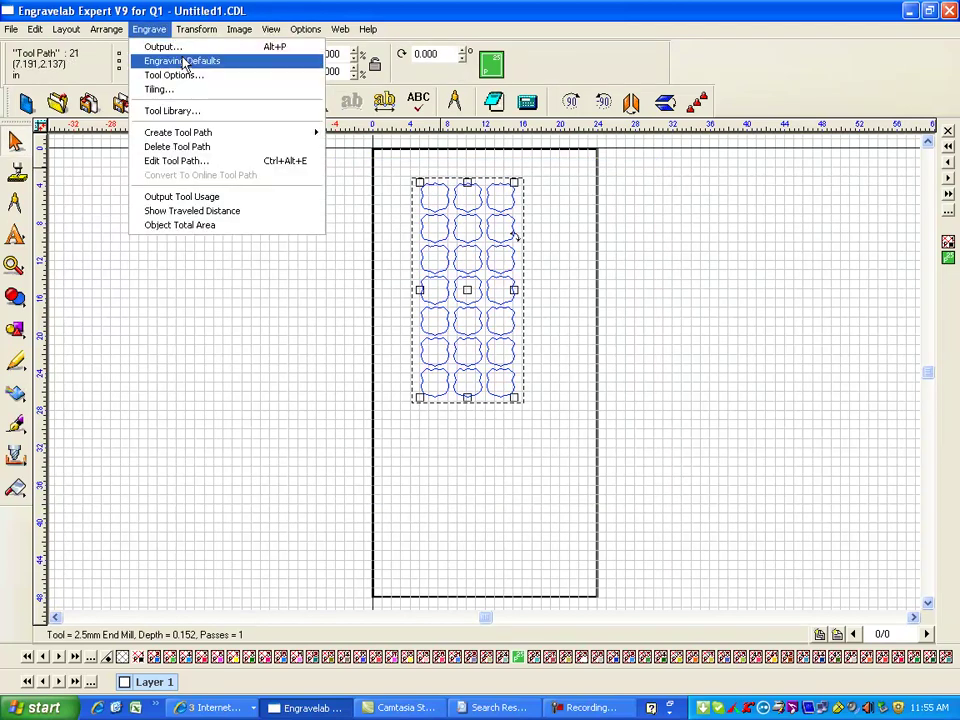
{"action": "left_click", "coordinate": [152, 47]}
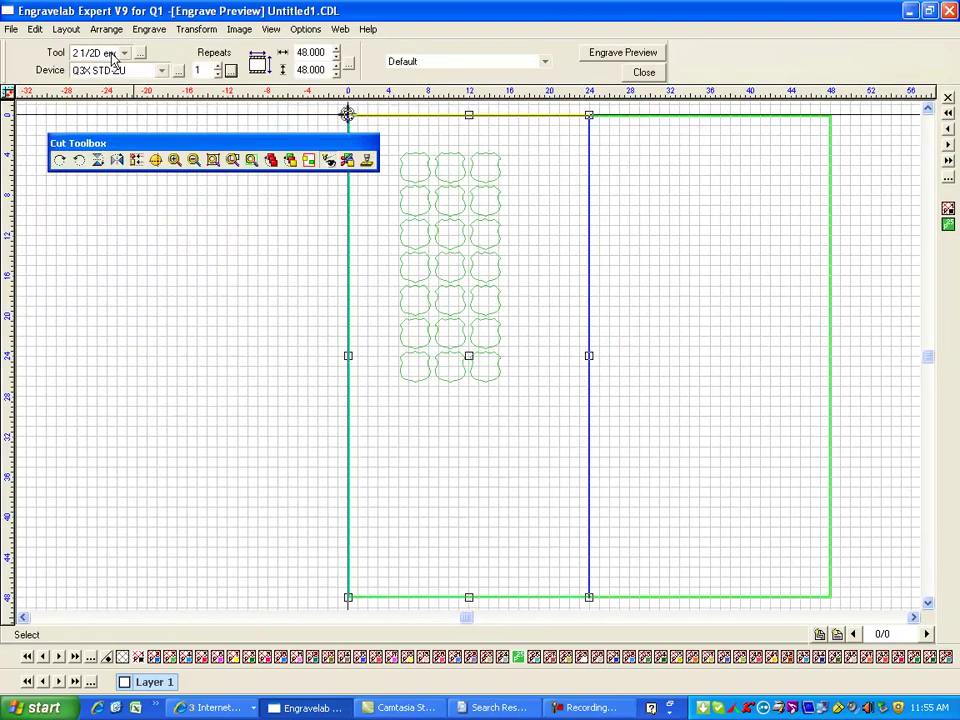
{"action": "left_click", "coordinate": [140, 53]}
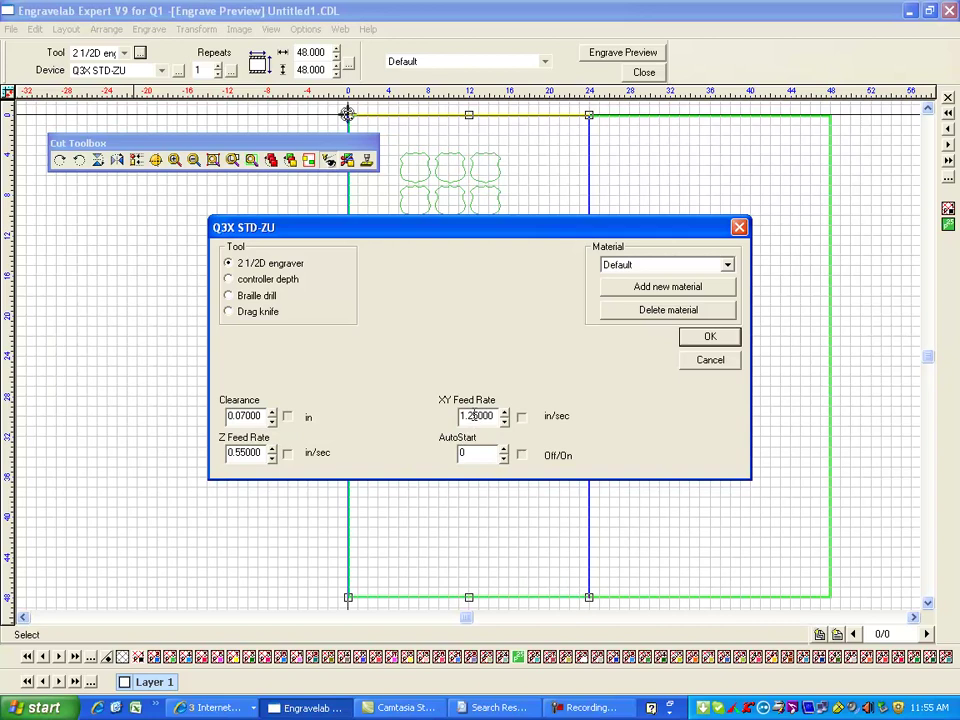
{"action": "left_click_drag", "start_coordinate": [558, 232], "coordinate": [566, 420]}
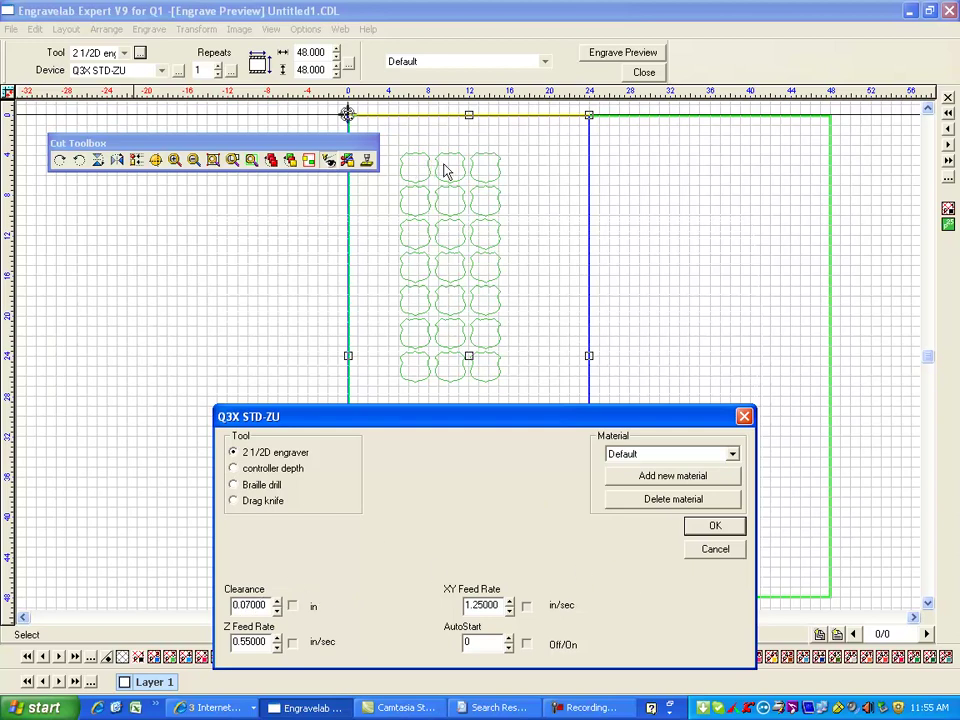
{"action": "left_click", "coordinate": [716, 528]}
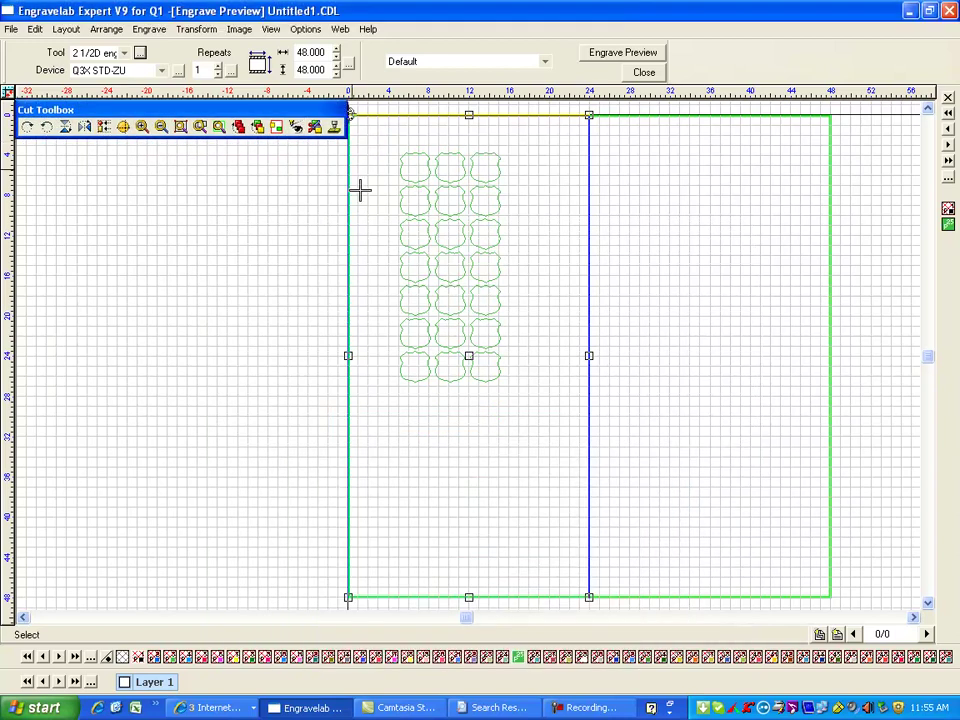
{"action": "left_click", "coordinate": [644, 74]}
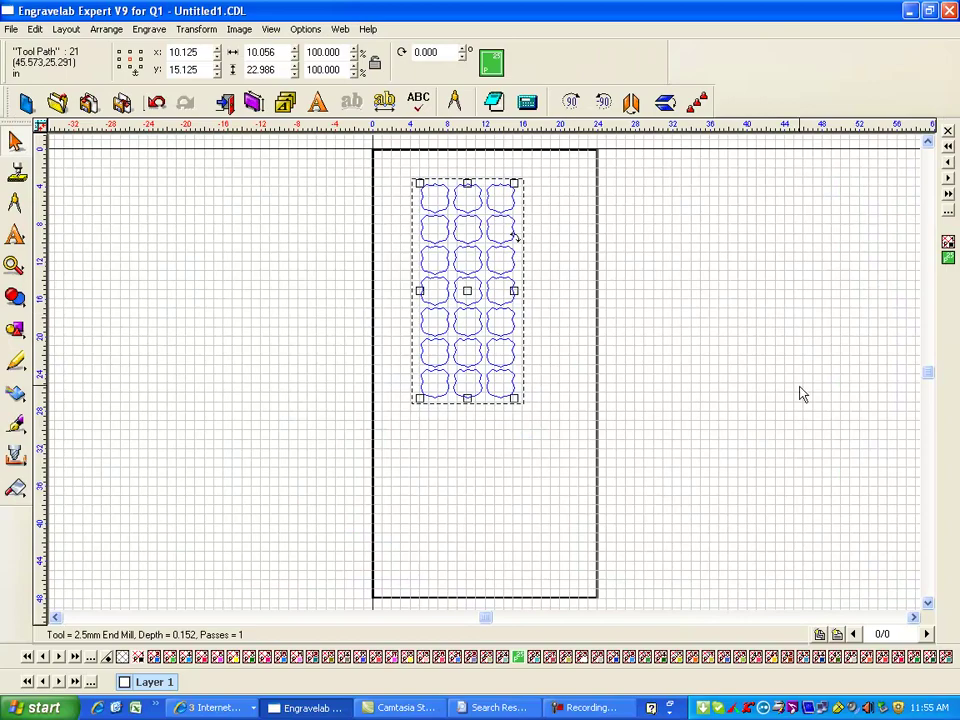